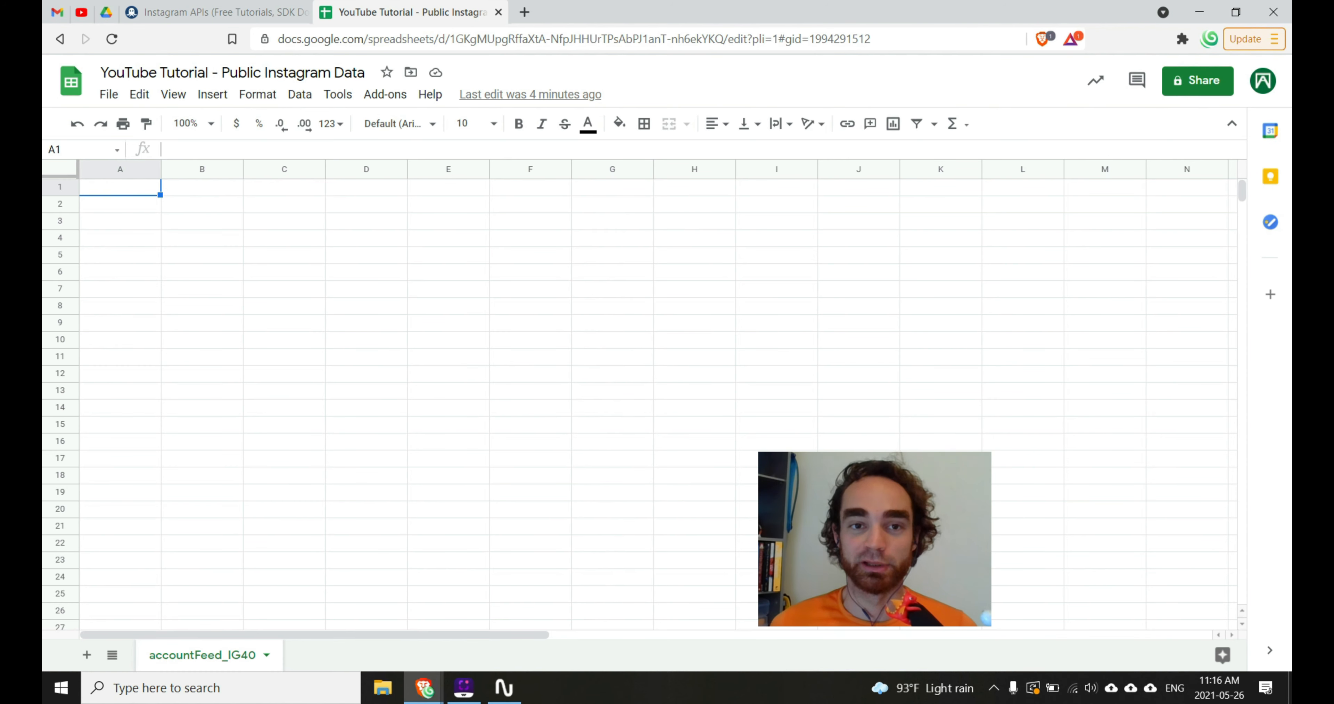
View the API Connector add-on's Google Workspace Marketplace page via the Mixed Analytics website and return to the spreadsheet.
click(525, 12)
text(mixed)
key(Return)
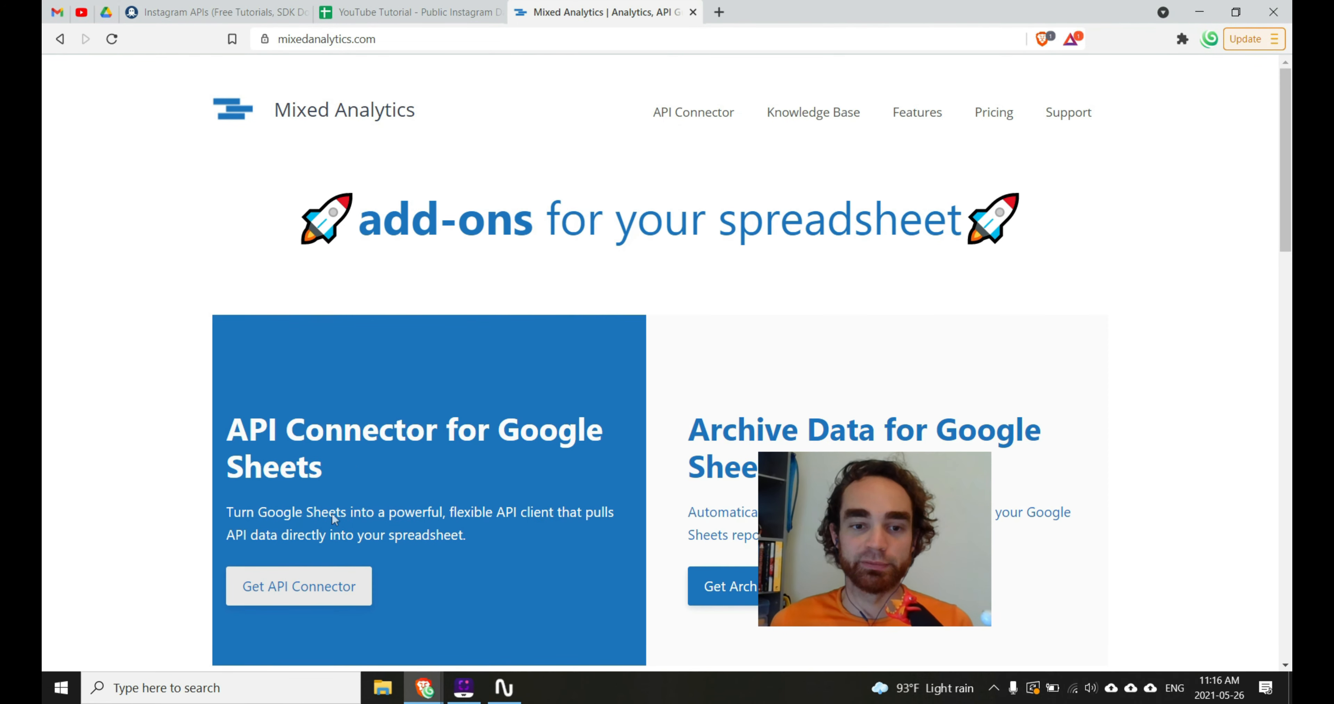
click(331, 588)
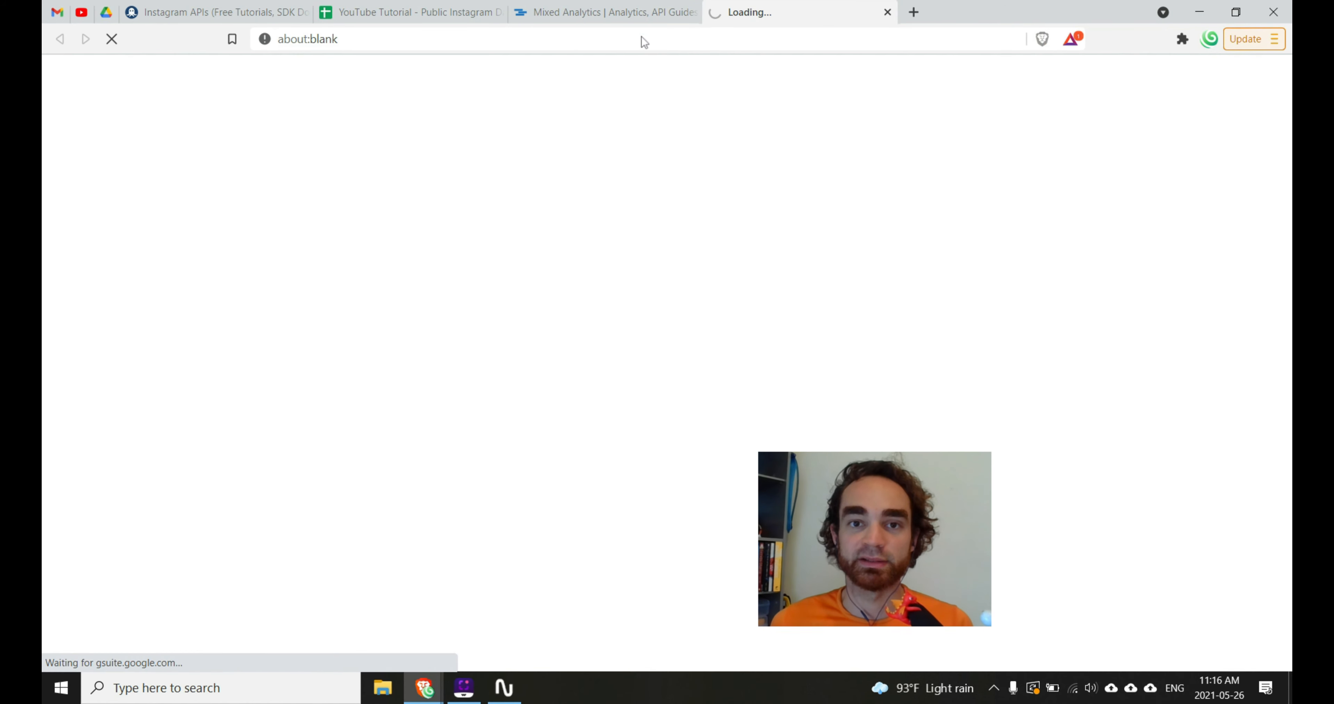
click(693, 12)
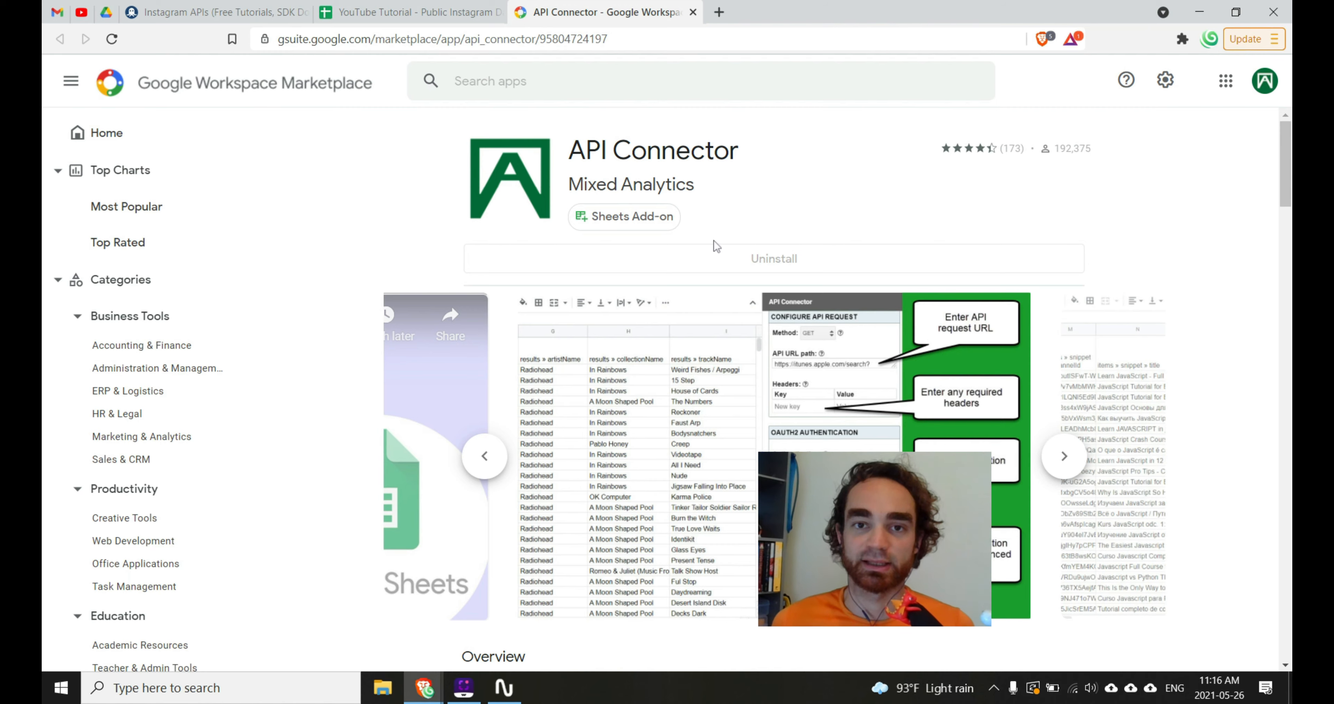
click(694, 13)
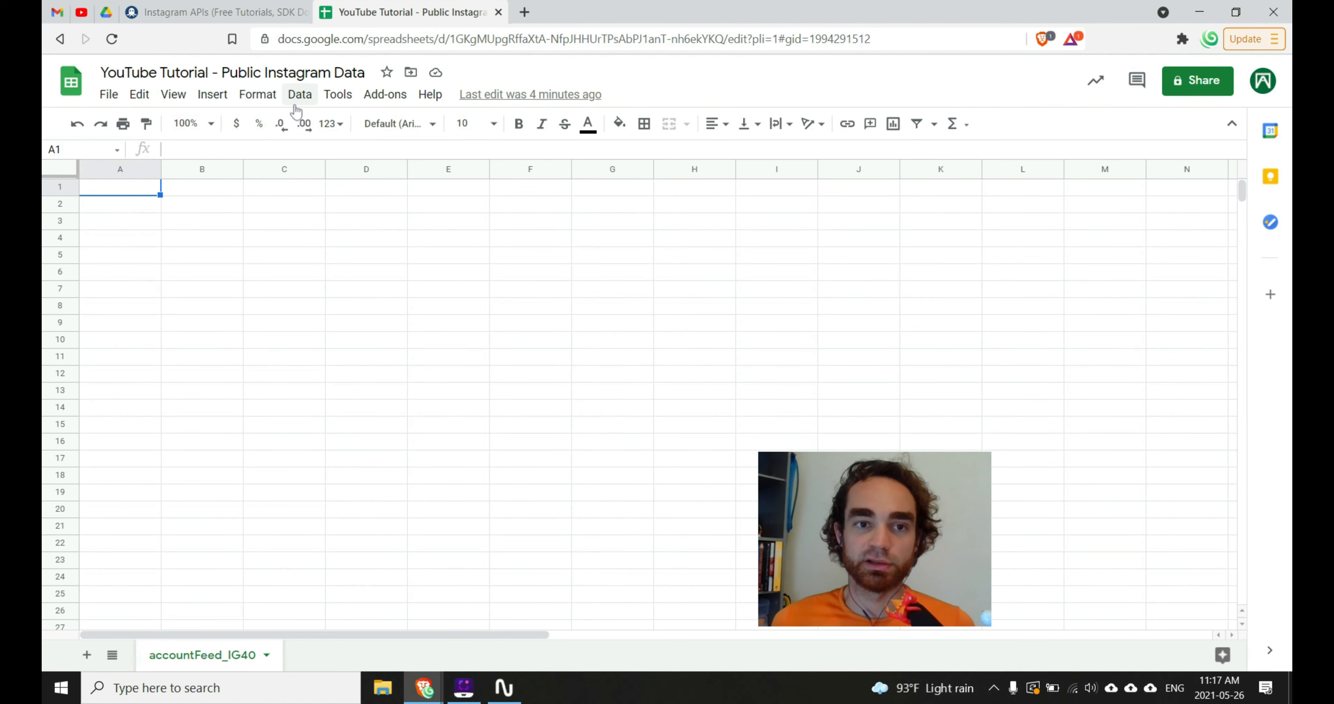
click(365, 96)
click(386, 94)
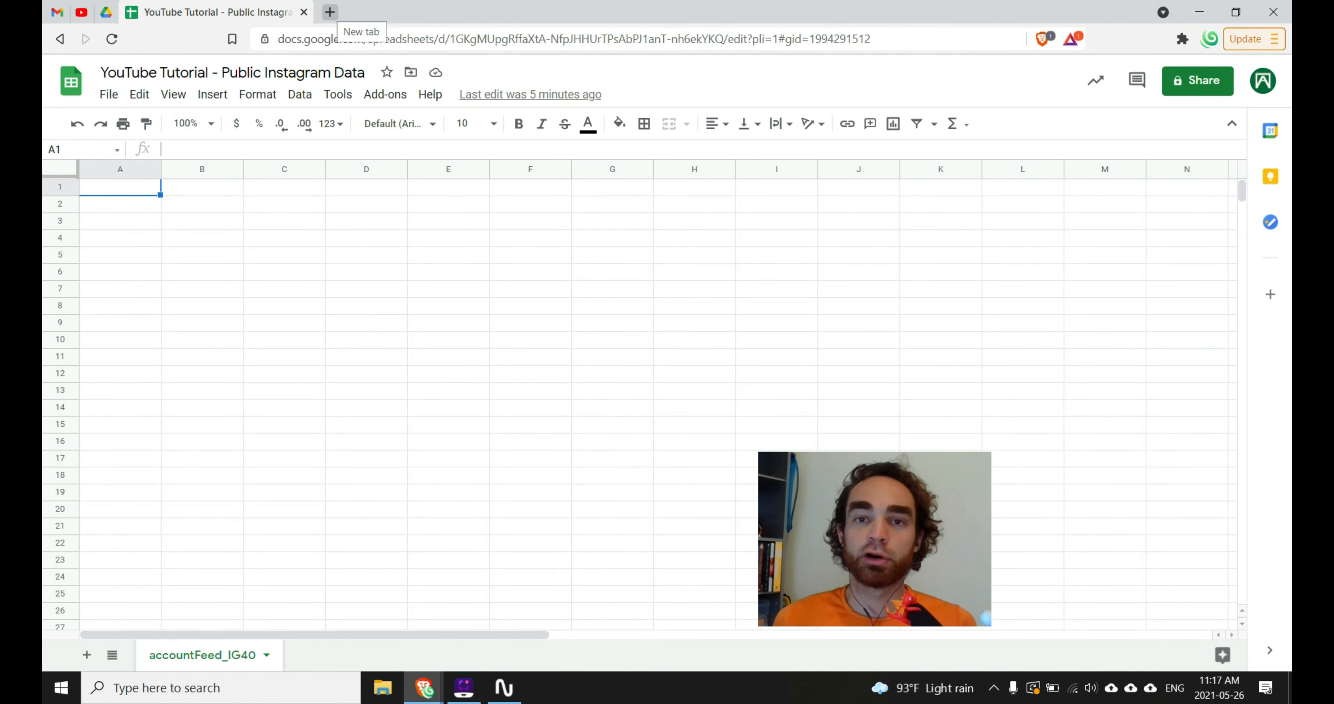
Search the web for rapidapi in a new browser tab and open the RapidAPI marketplace.
click(330, 13)
text(rap)
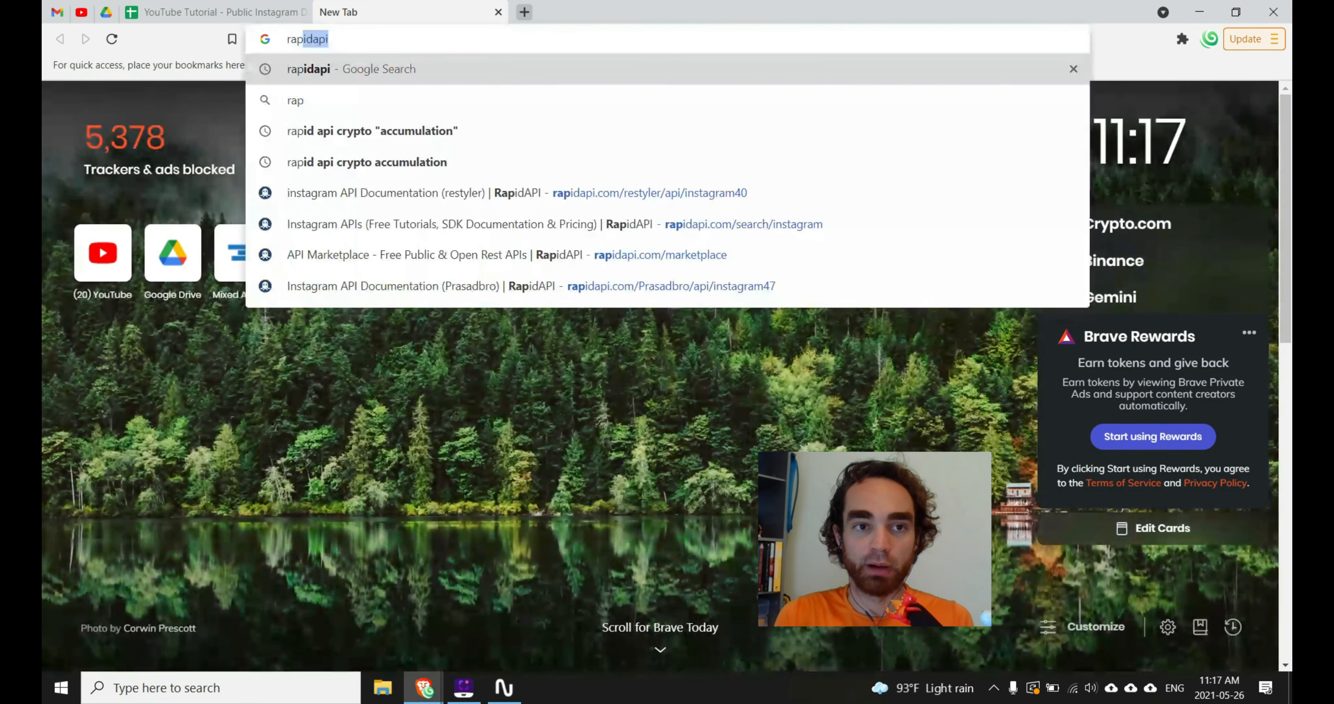
text(idapi)
key(Return)
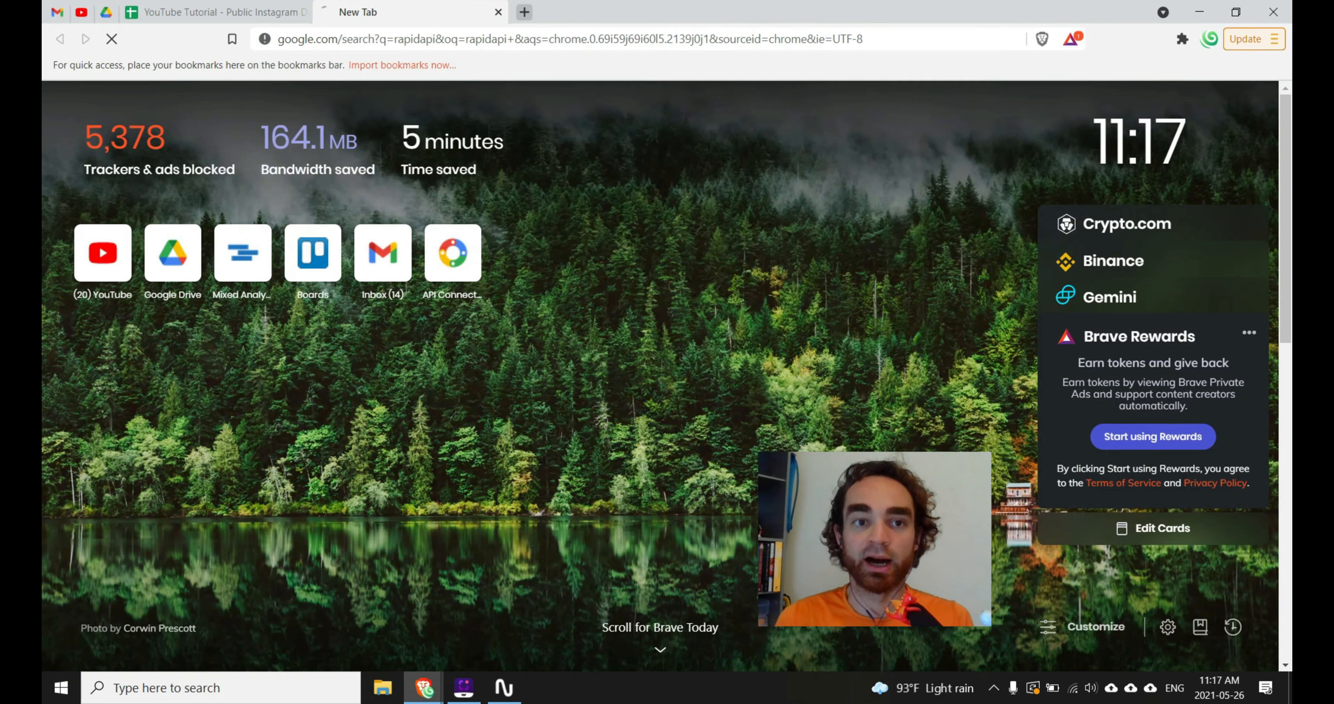
click(353, 234)
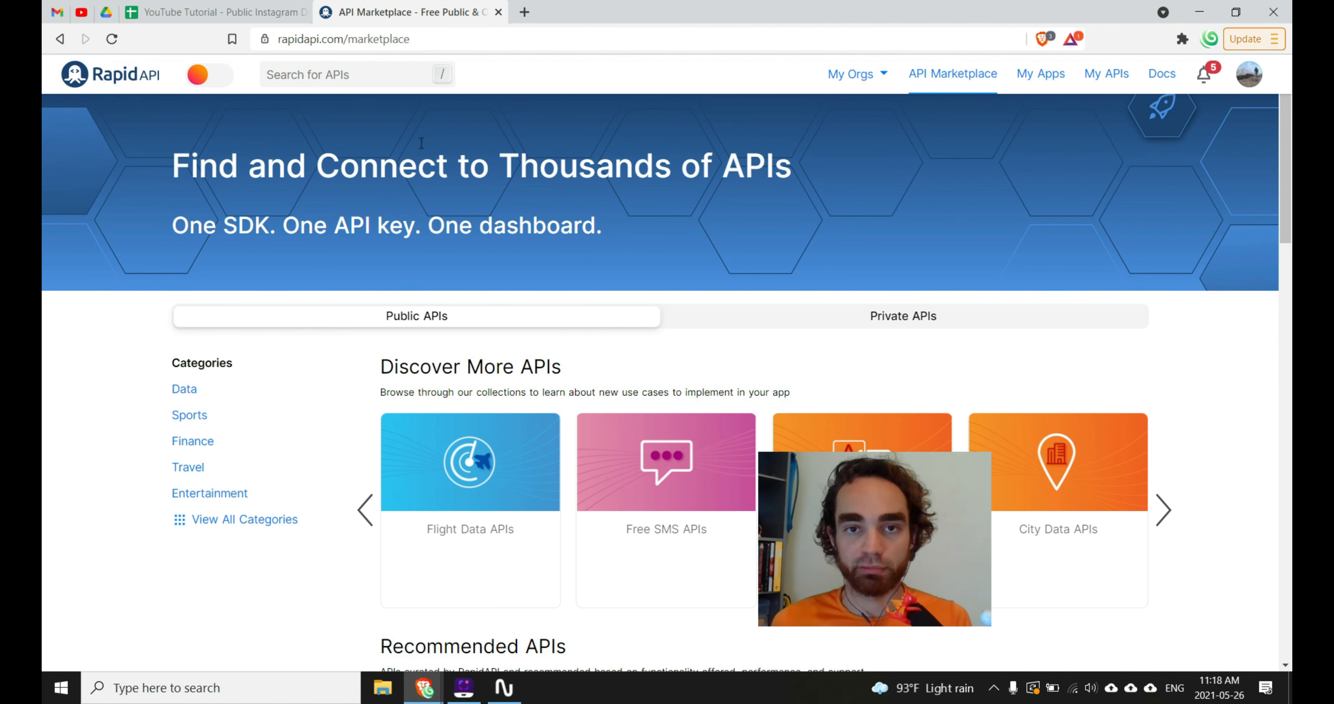
Search the RapidAPI marketplace for instagram.
click(381, 81)
text(in)
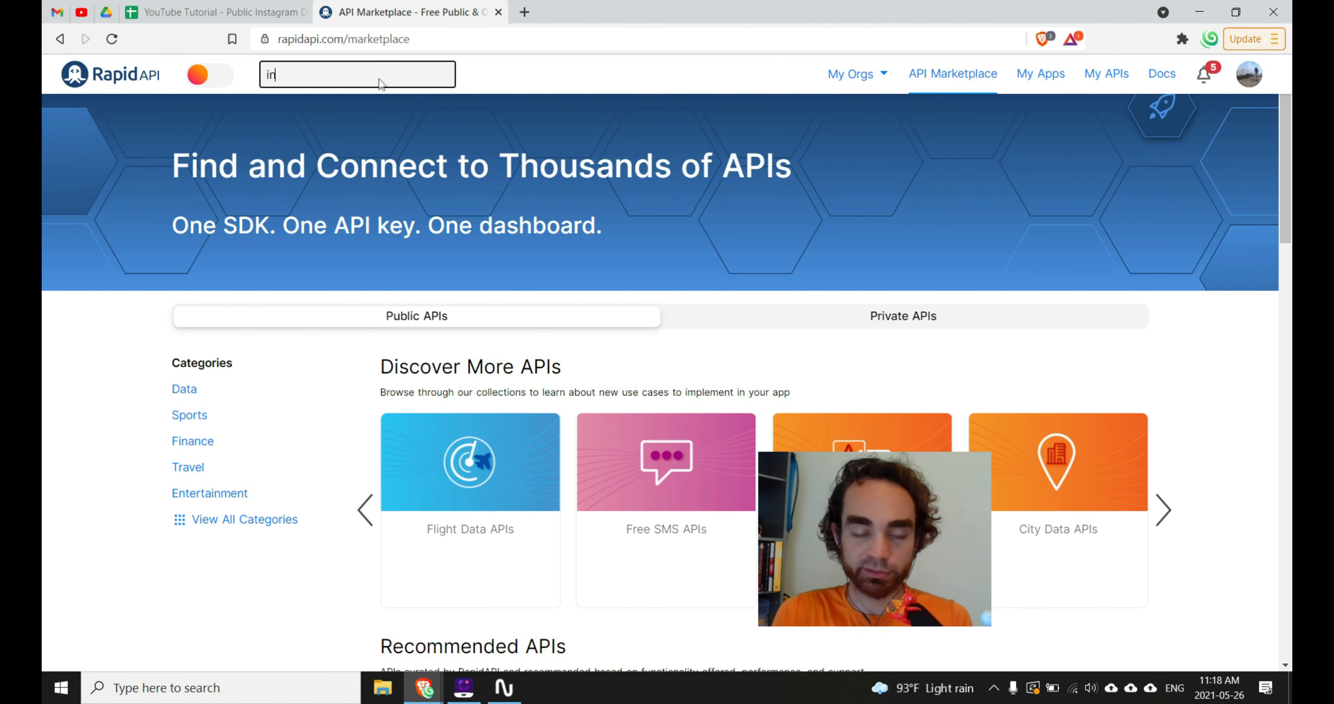
text(stagram)
key(Return)
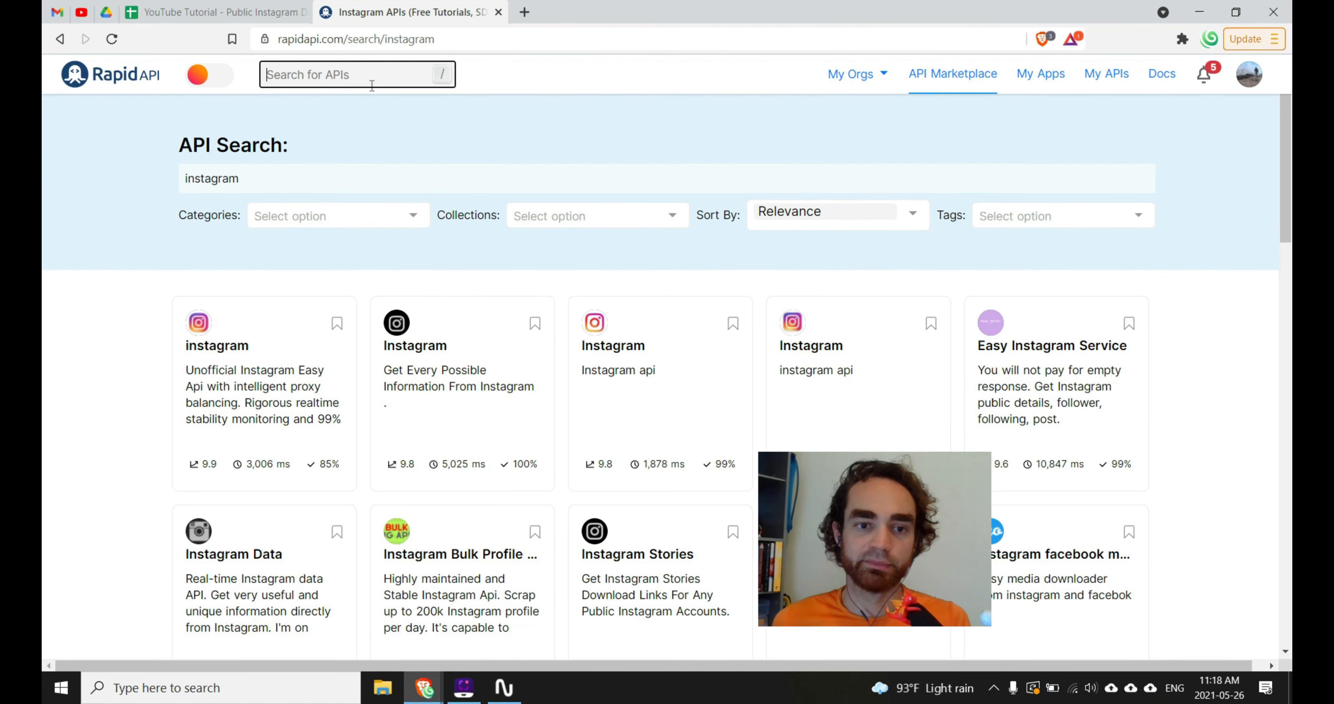
Browse the Instagram API results and open the freemium instagram API by restyler.
scroll(657, 207, down, 10)
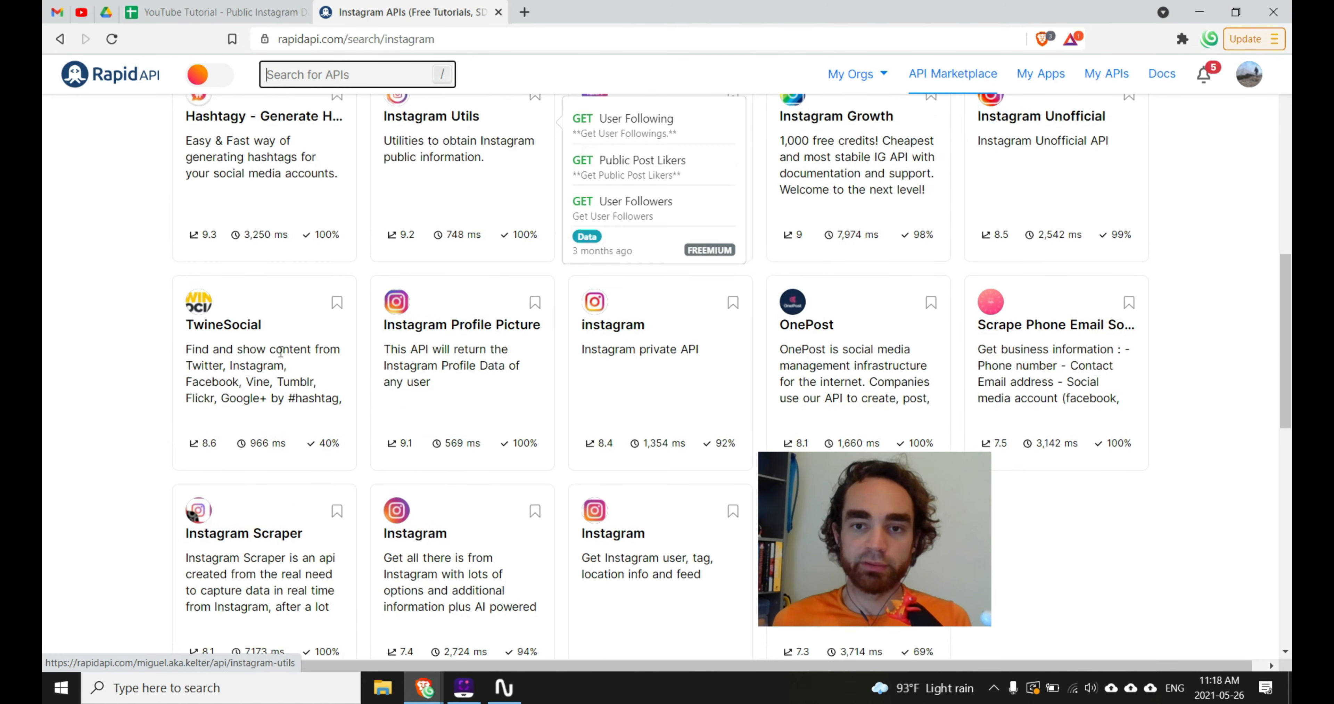
scroll(144, 313, down, 4)
scroll(145, 313, up, 15)
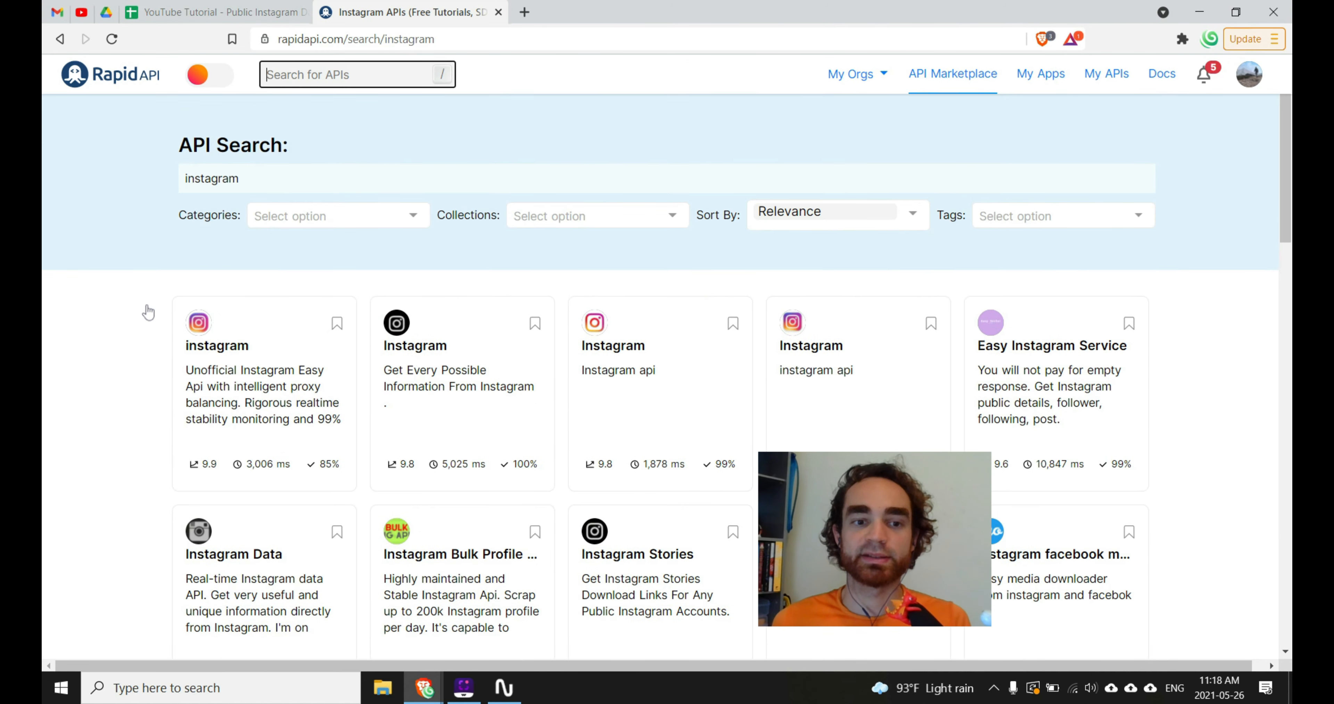
scroll(148, 312, down, 3)
scroll(148, 312, down, 15)
scroll(149, 308, up, 17)
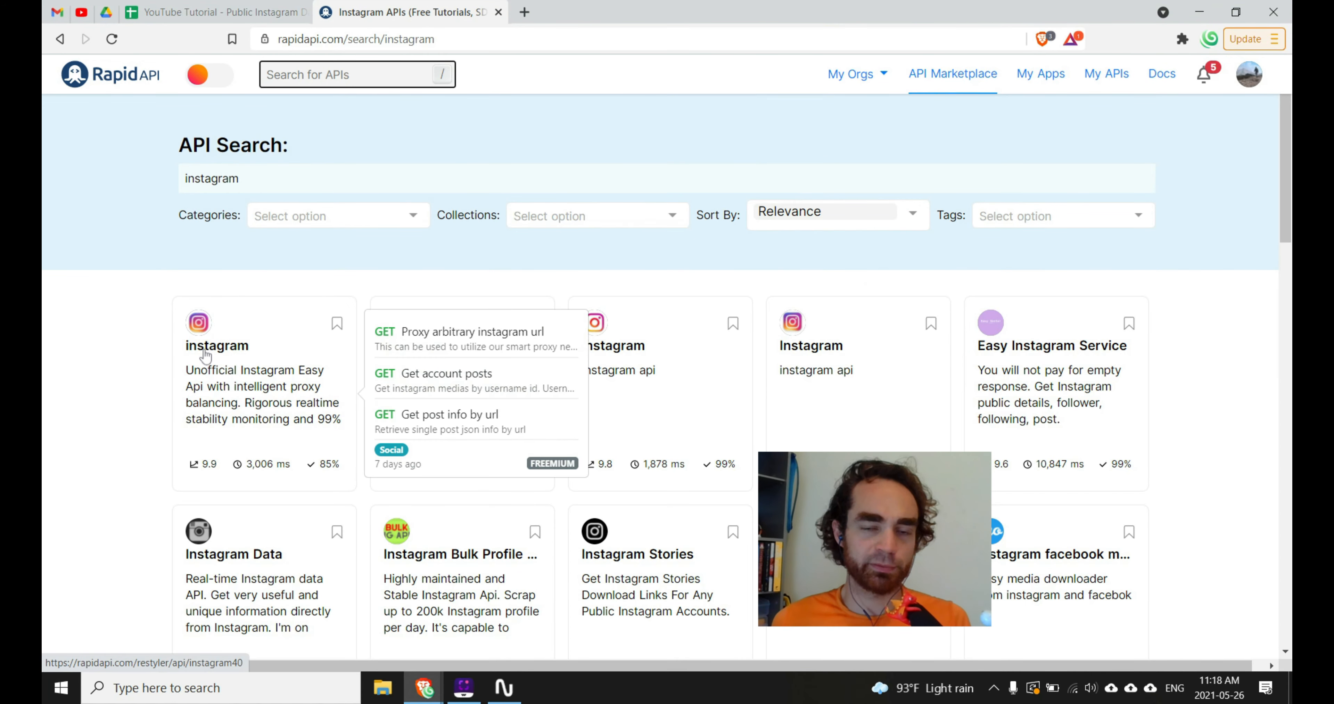
click(197, 352)
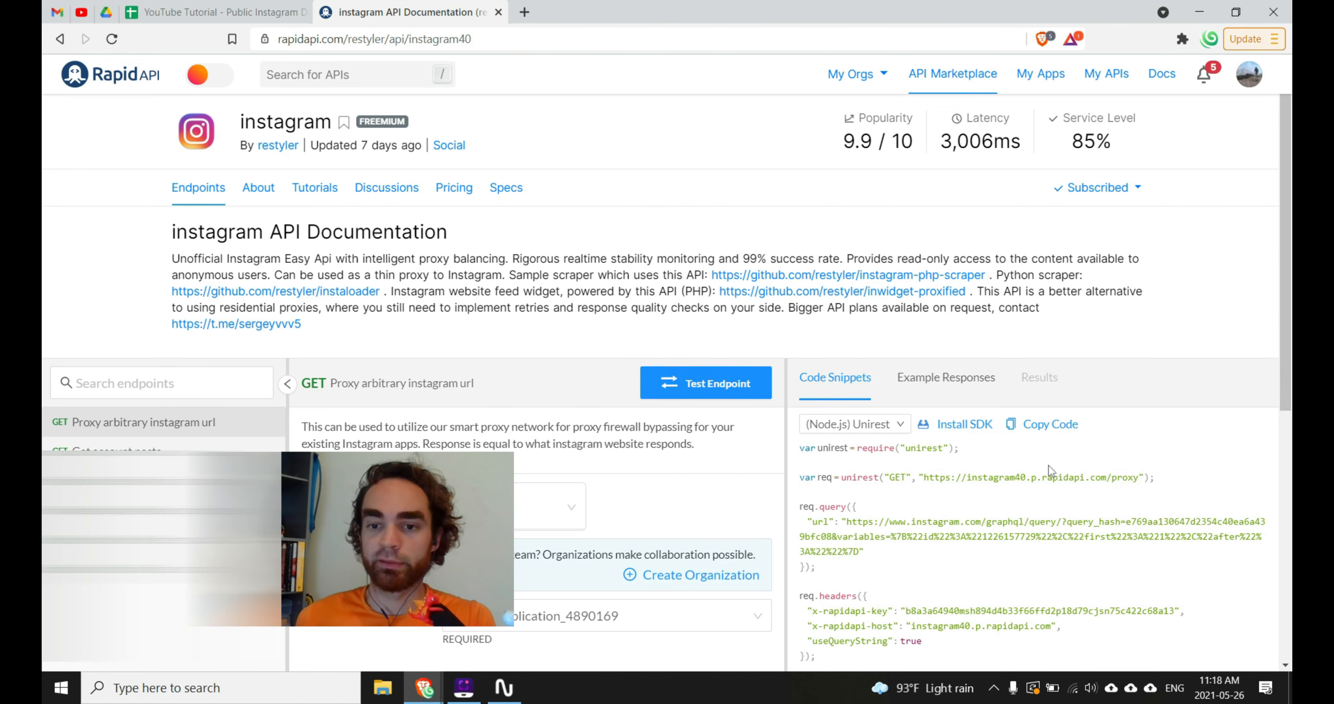
Examine the instagram40 identifier in the request URL of the API's Node.js code snippet.
scroll(1049, 466, up, 5)
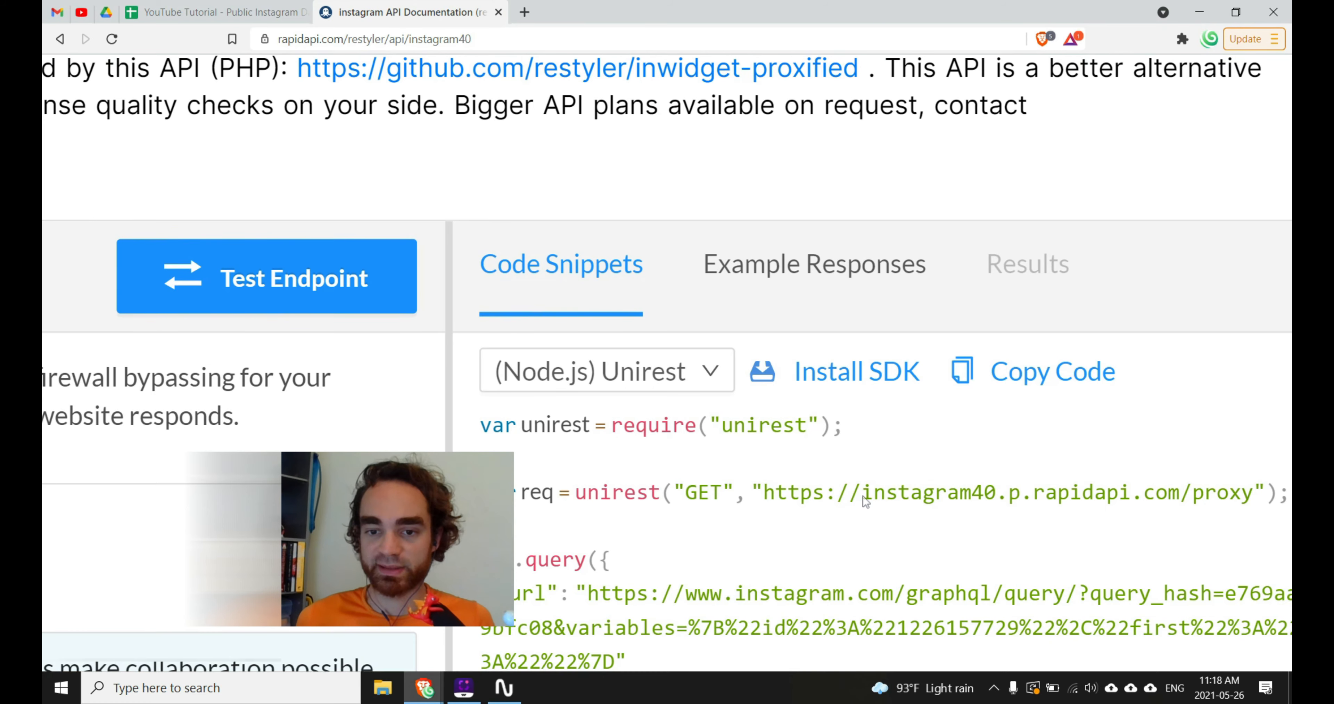
drag(995, 495, 992, 496)
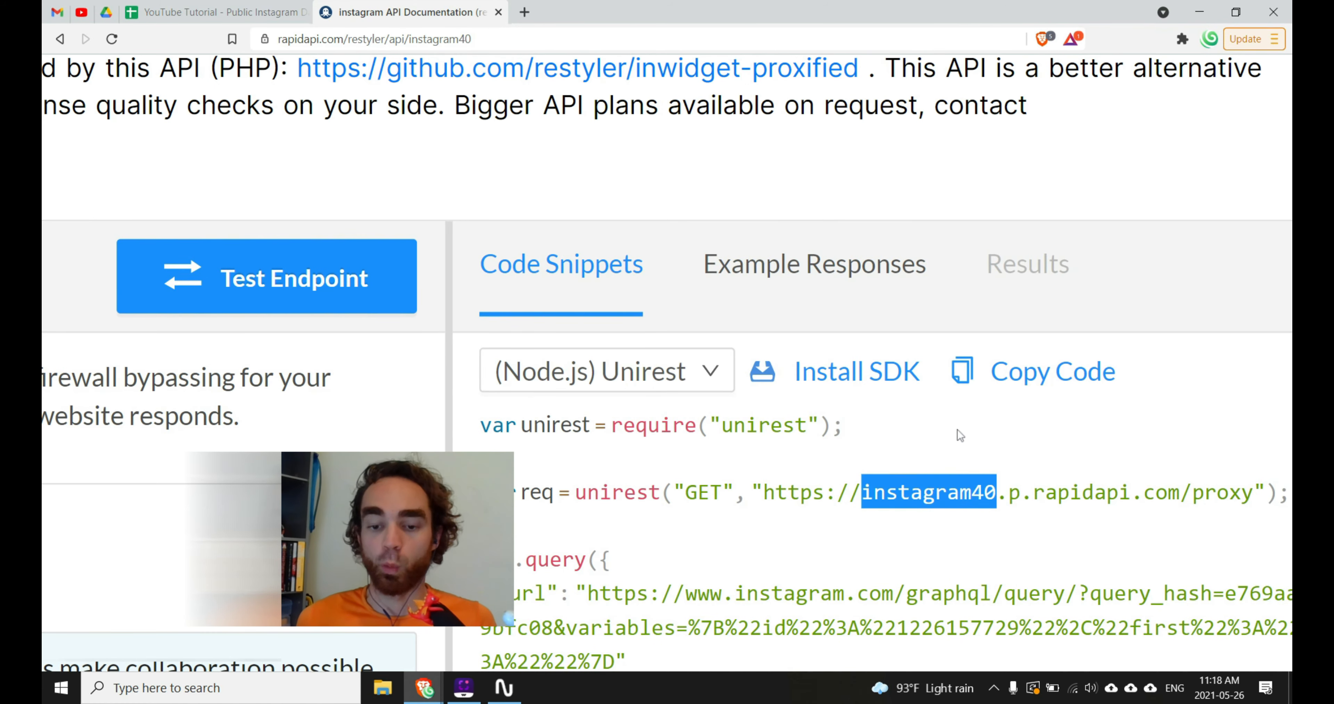
scroll(964, 421, down, 5)
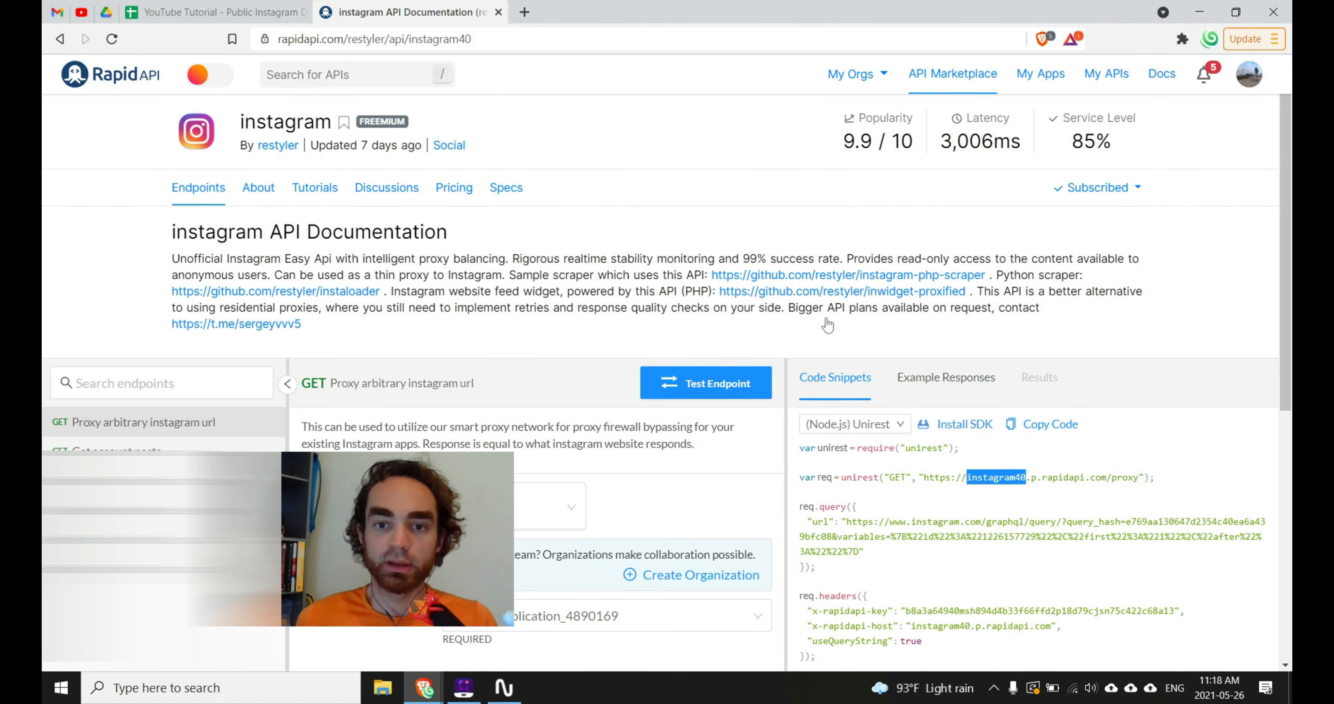
click(997, 477)
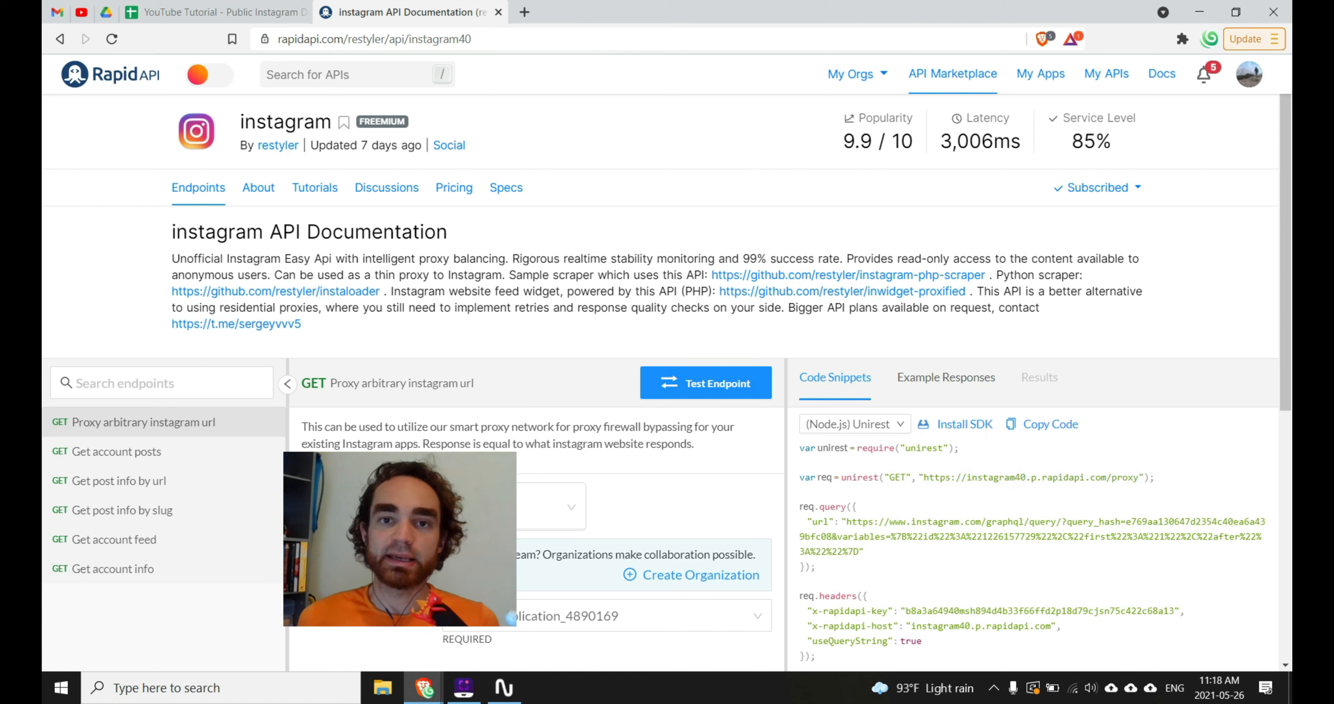
click(855, 424)
click(854, 423)
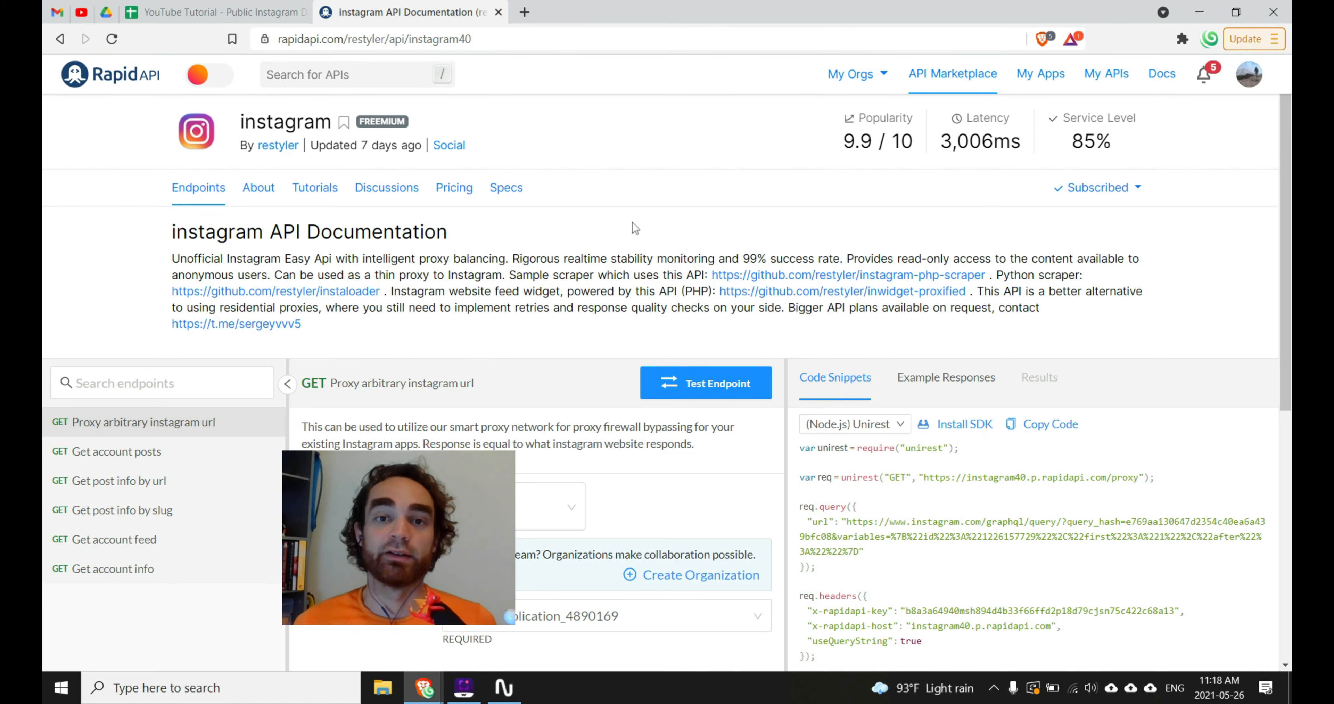
View the public inkahco Instagram profile in a new browser tab and return to the API documentation.
click(524, 13)
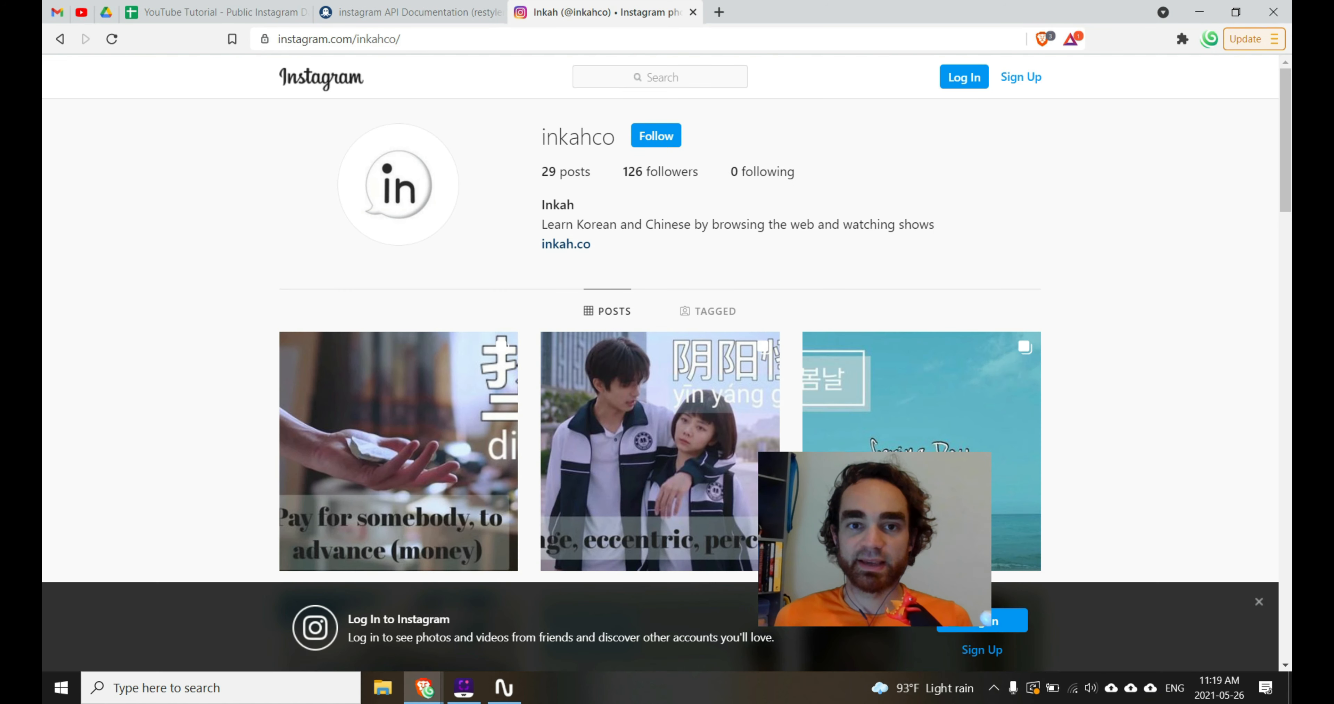
click(1256, 601)
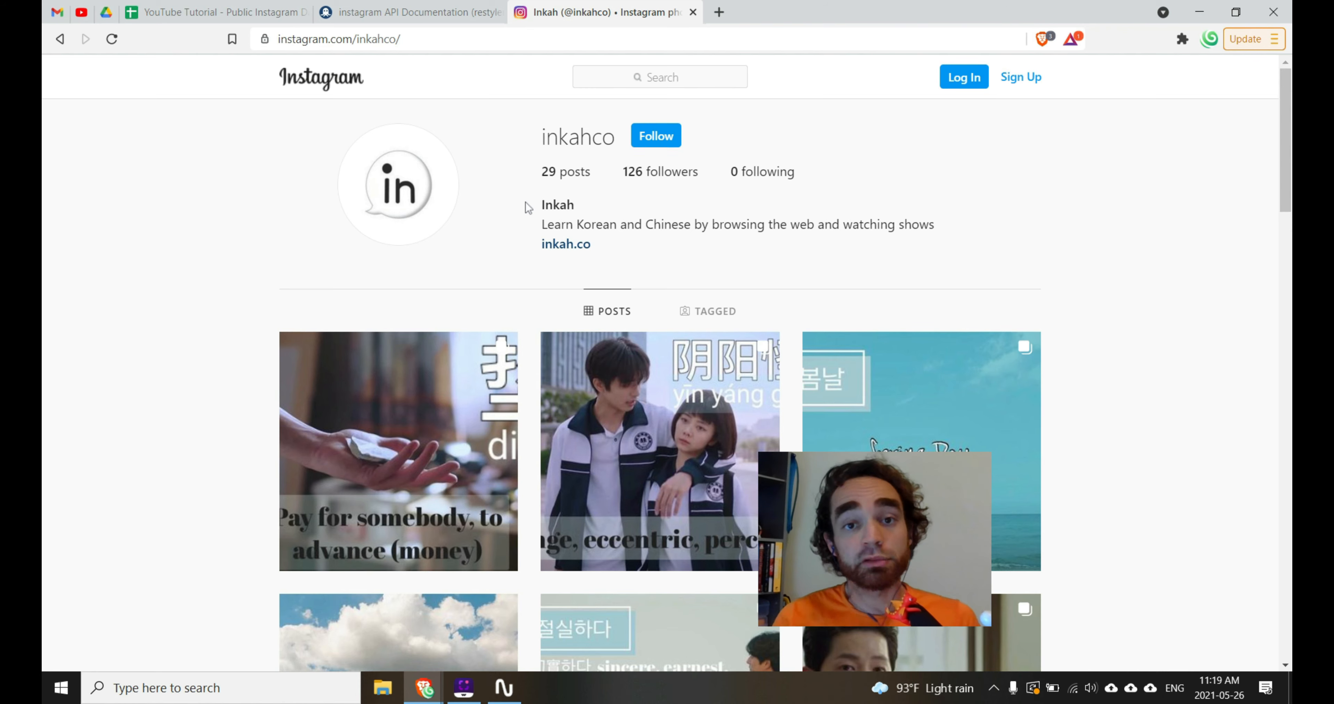
key(ctrl+w)
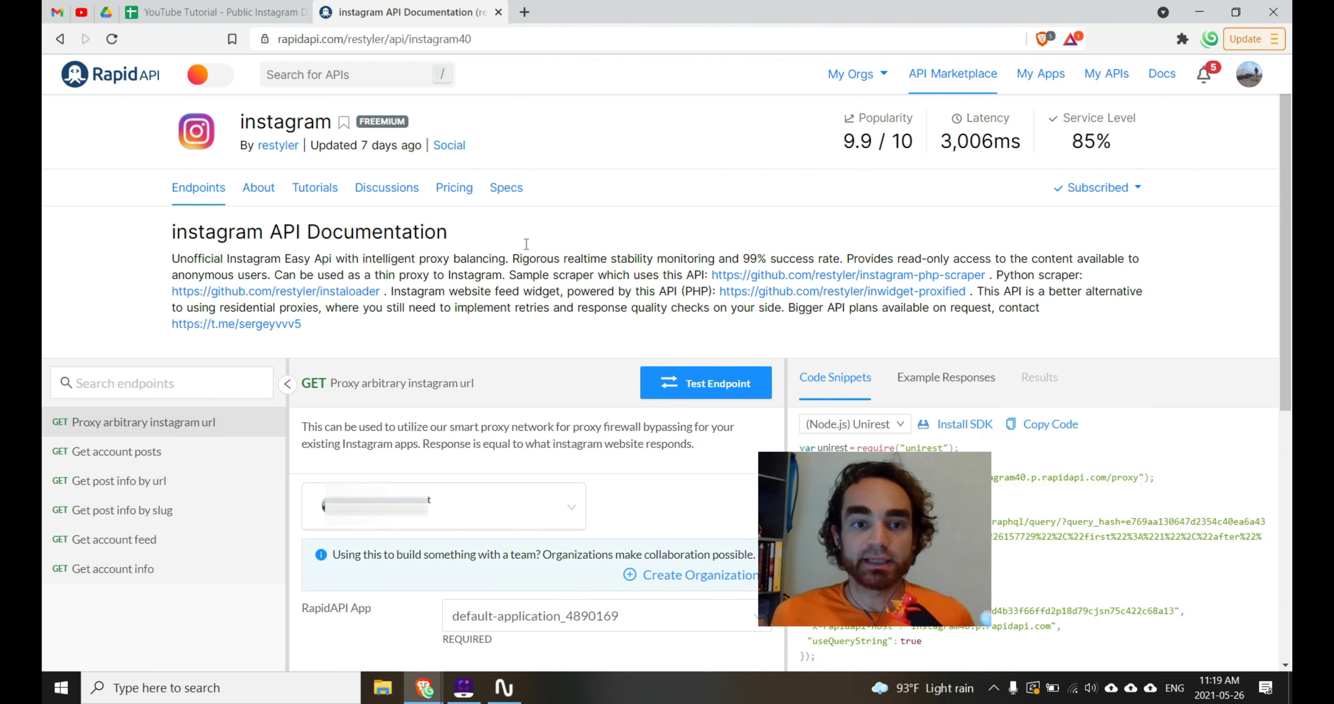
Review the instagram API's pricing plans and return to its endpoints.
click(459, 191)
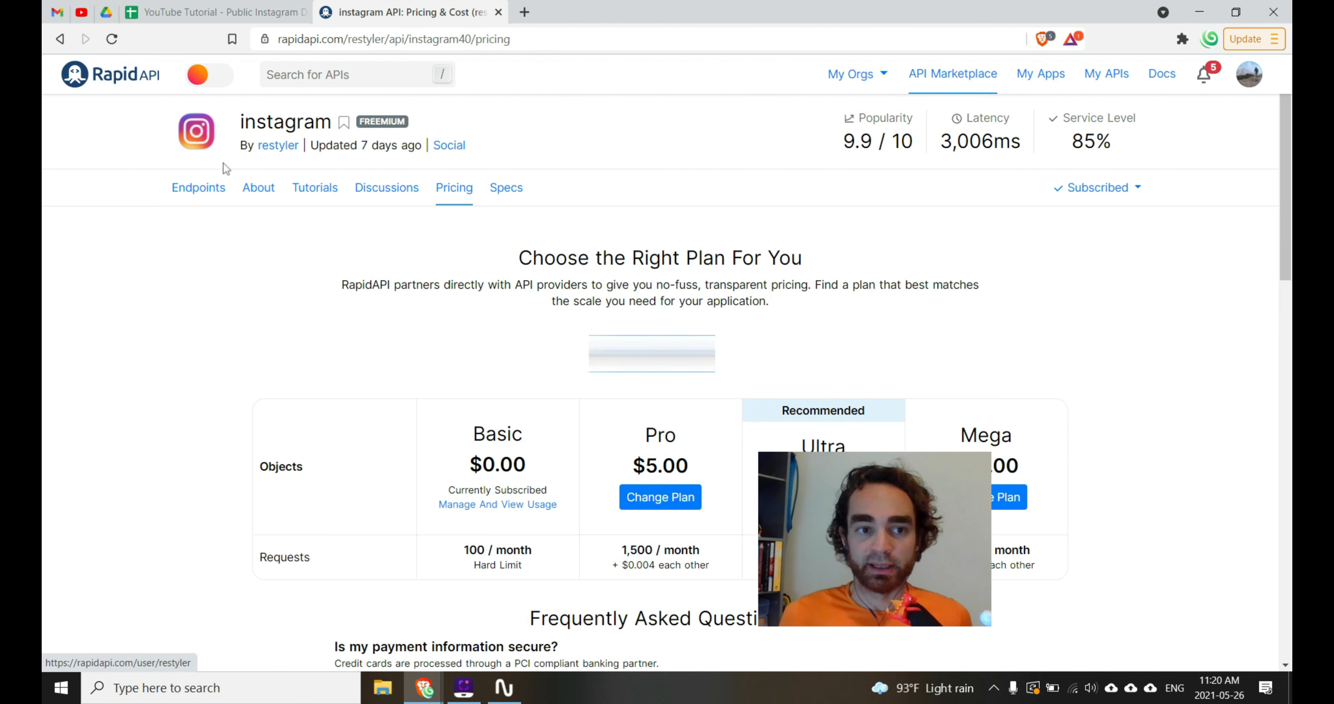
click(215, 190)
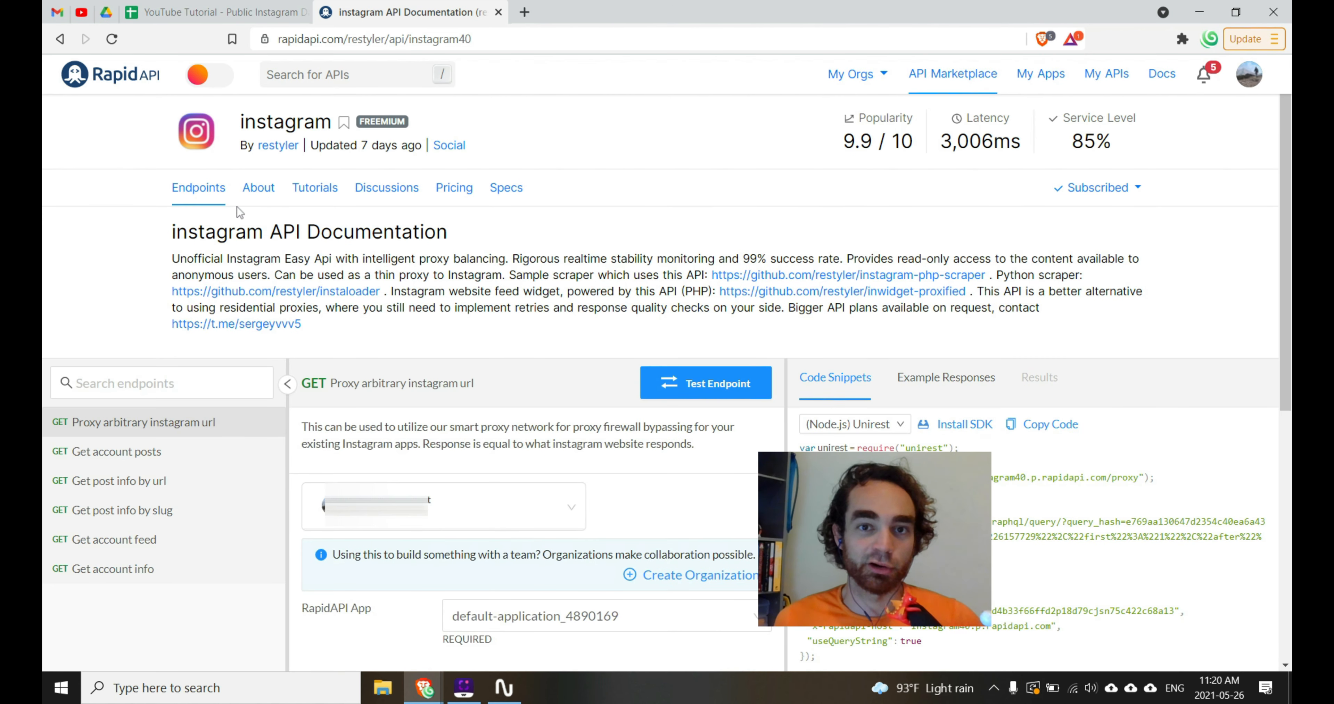
Open the API Connector add-on in the YouTube Tutorial - Public Instagram Data spreadsheet and start a new API request.
click(228, 12)
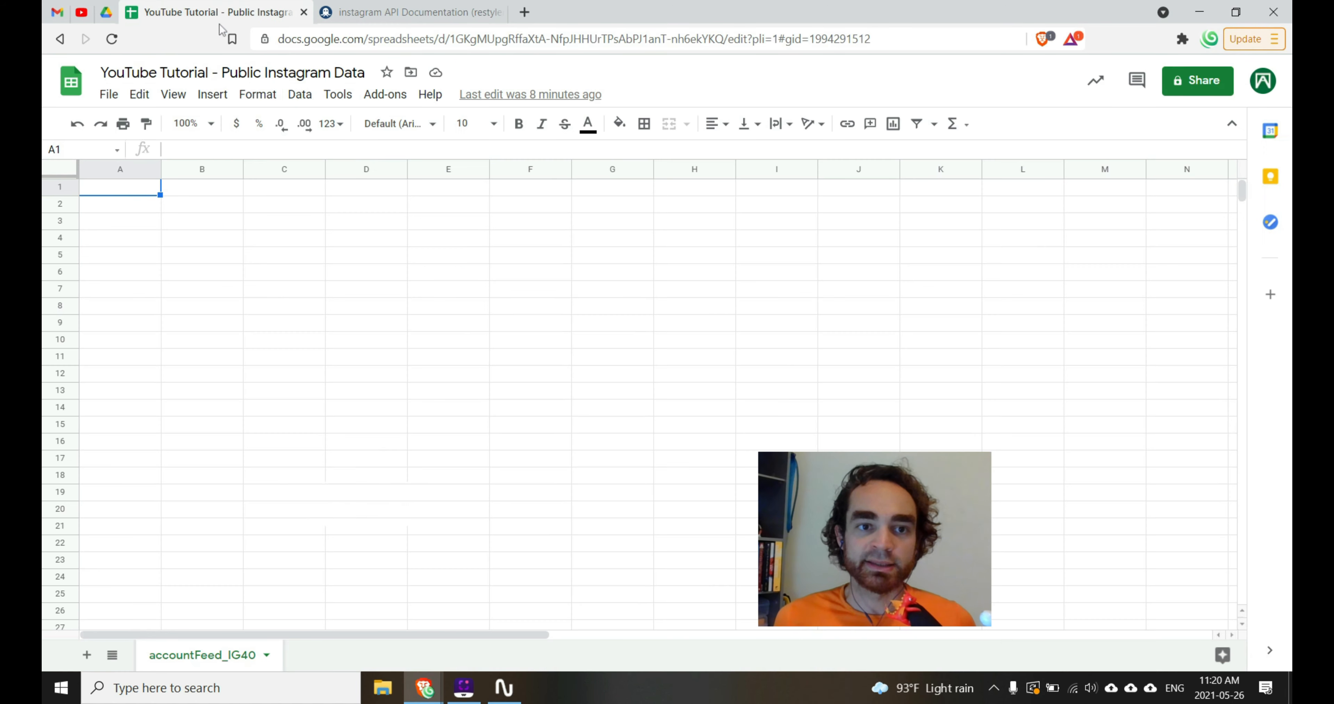
click(386, 96)
mouse_move(434, 176)
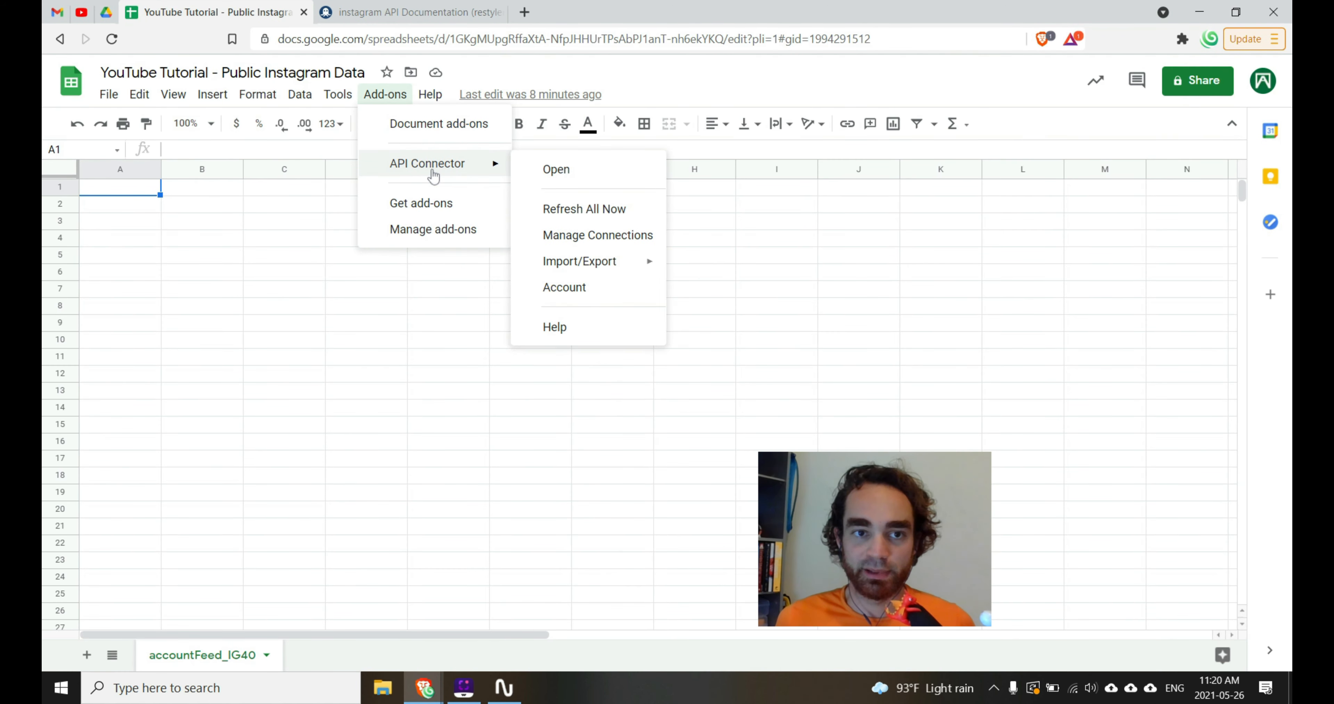
click(555, 170)
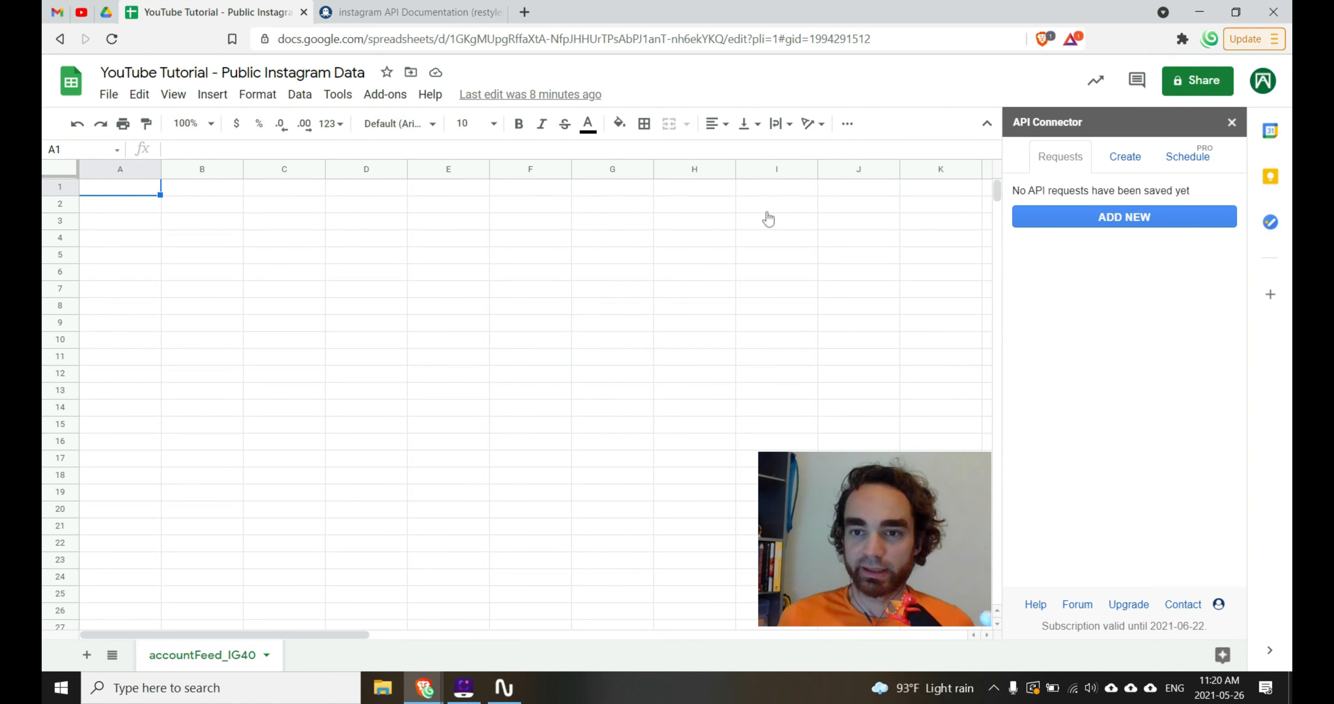
click(1086, 218)
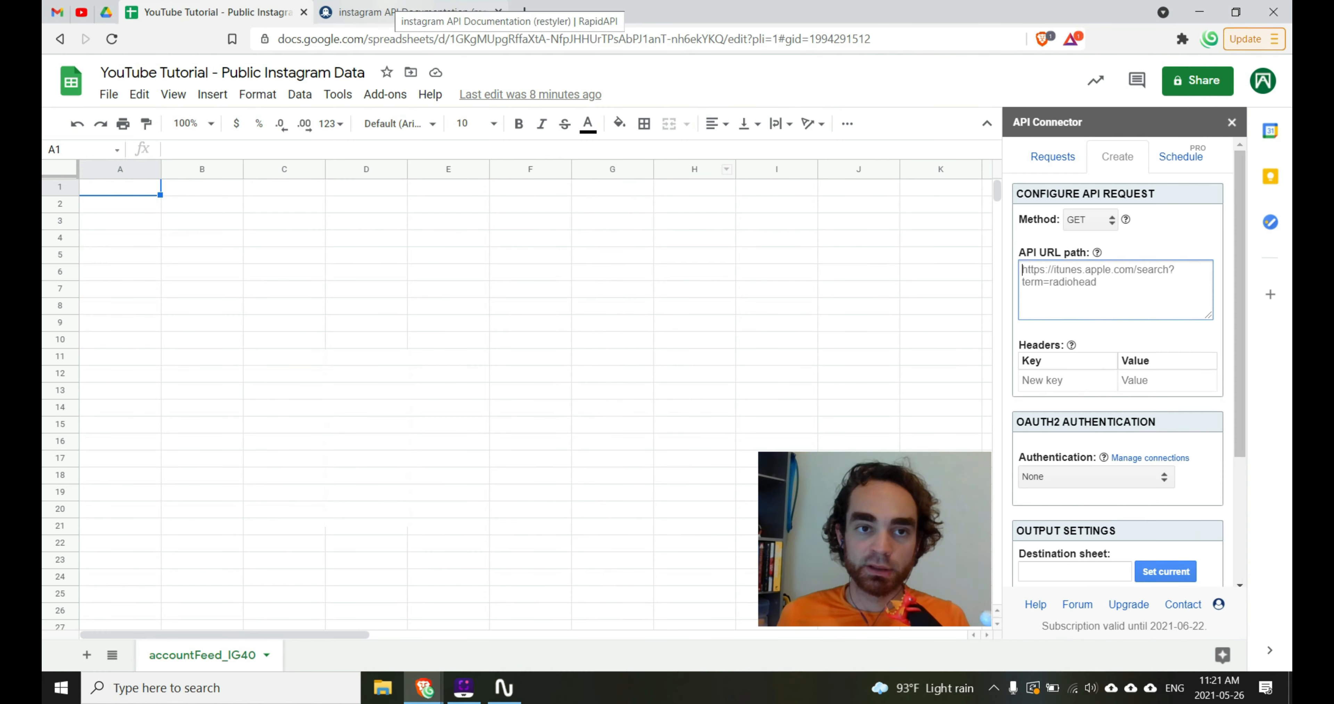
Return to the RapidAPI documentation, open the Get account feed endpoint and read its description.
click(362, 12)
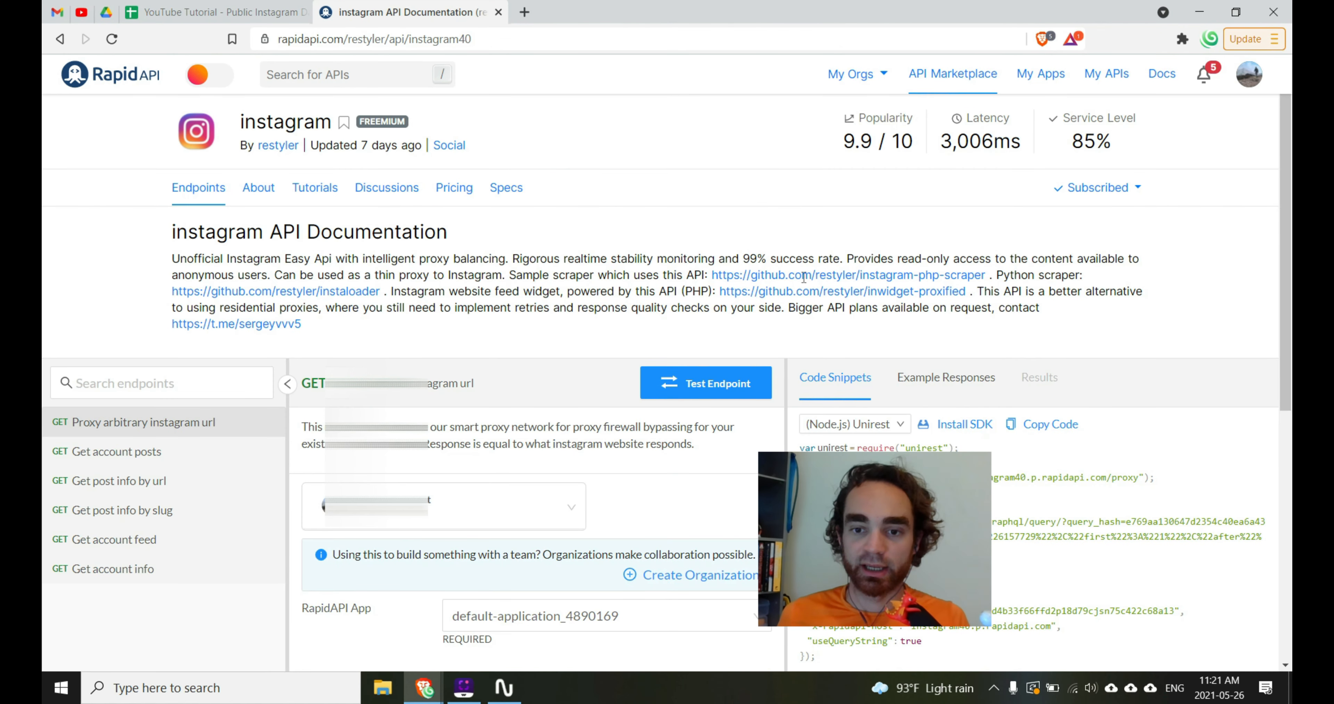
scroll(891, 267, down, 3)
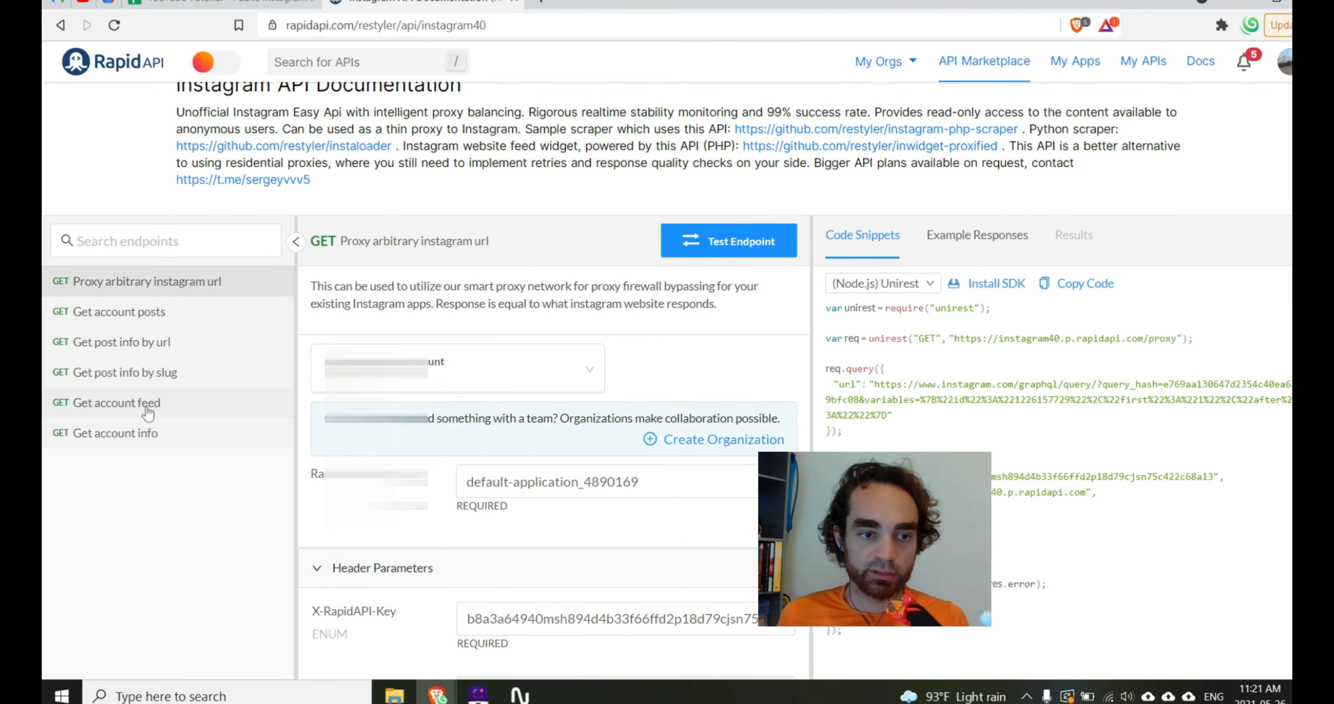
click(145, 411)
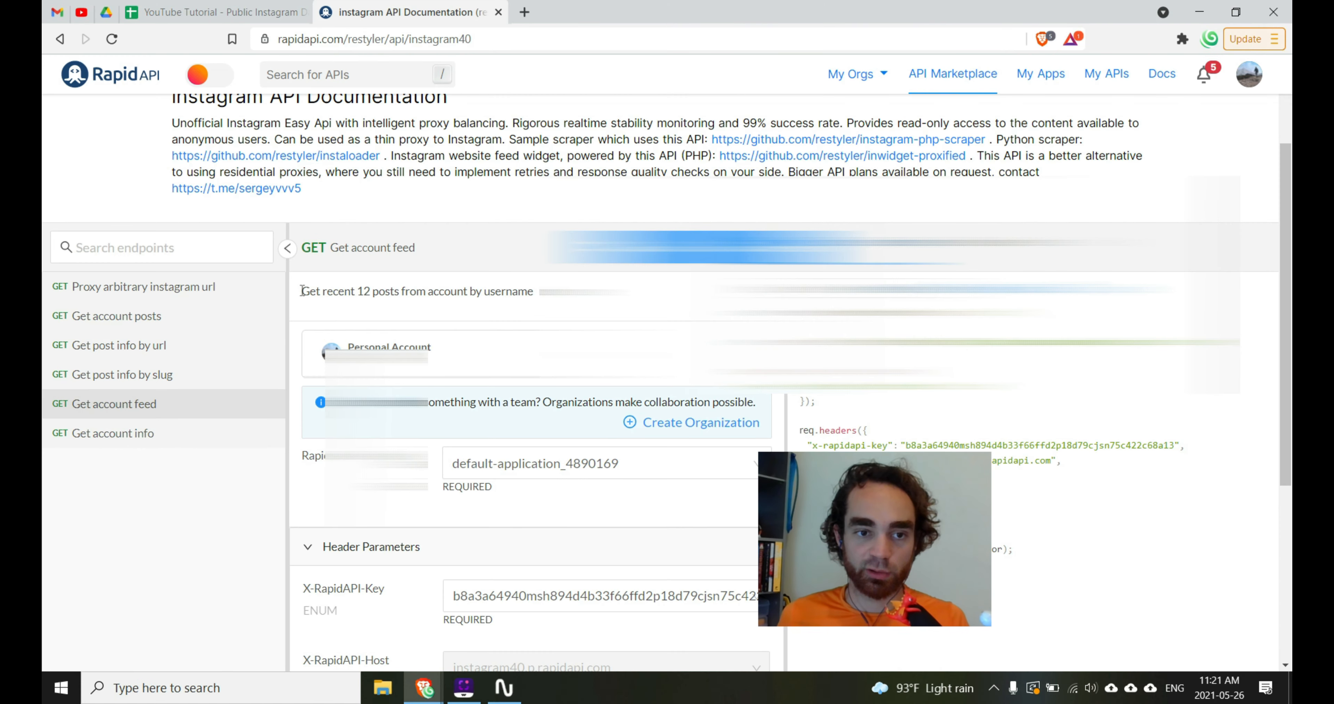
drag(303, 291, 549, 299)
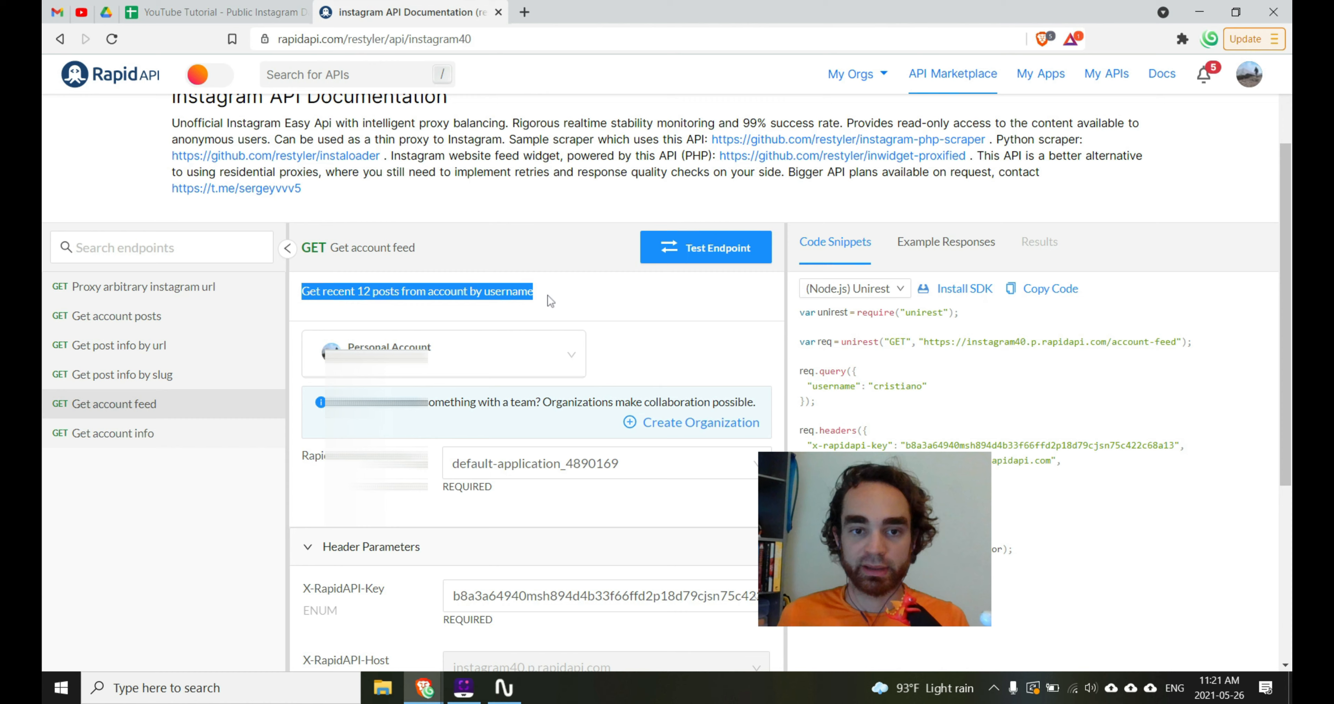
click(614, 300)
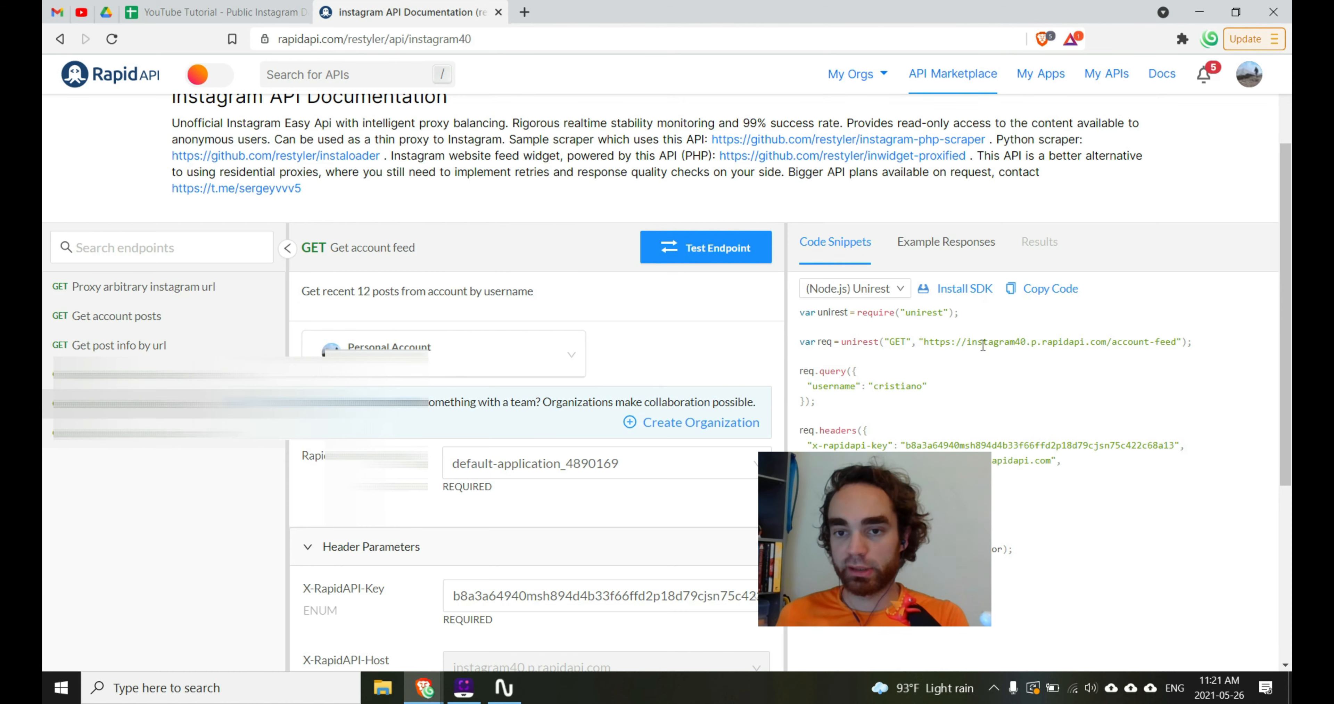
scroll(1104, 347, up, 3)
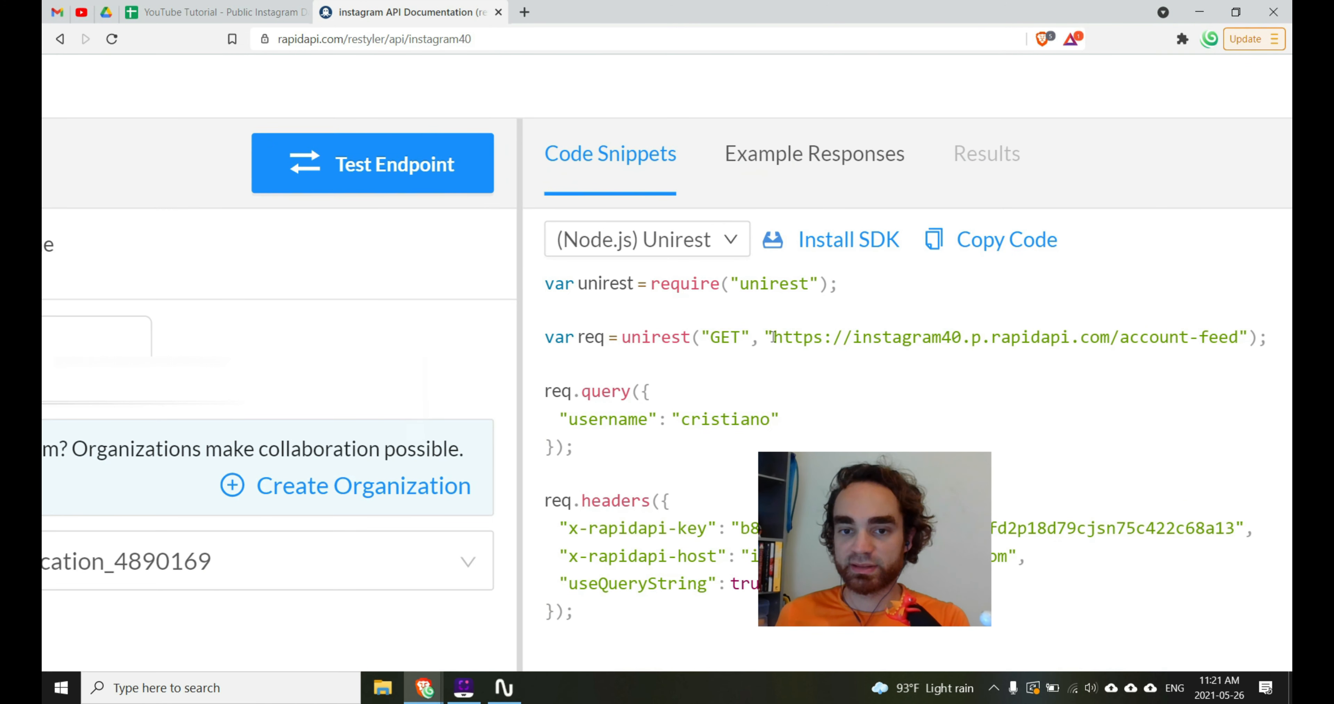
drag(772, 337, 1239, 342)
key(ctrl+c)
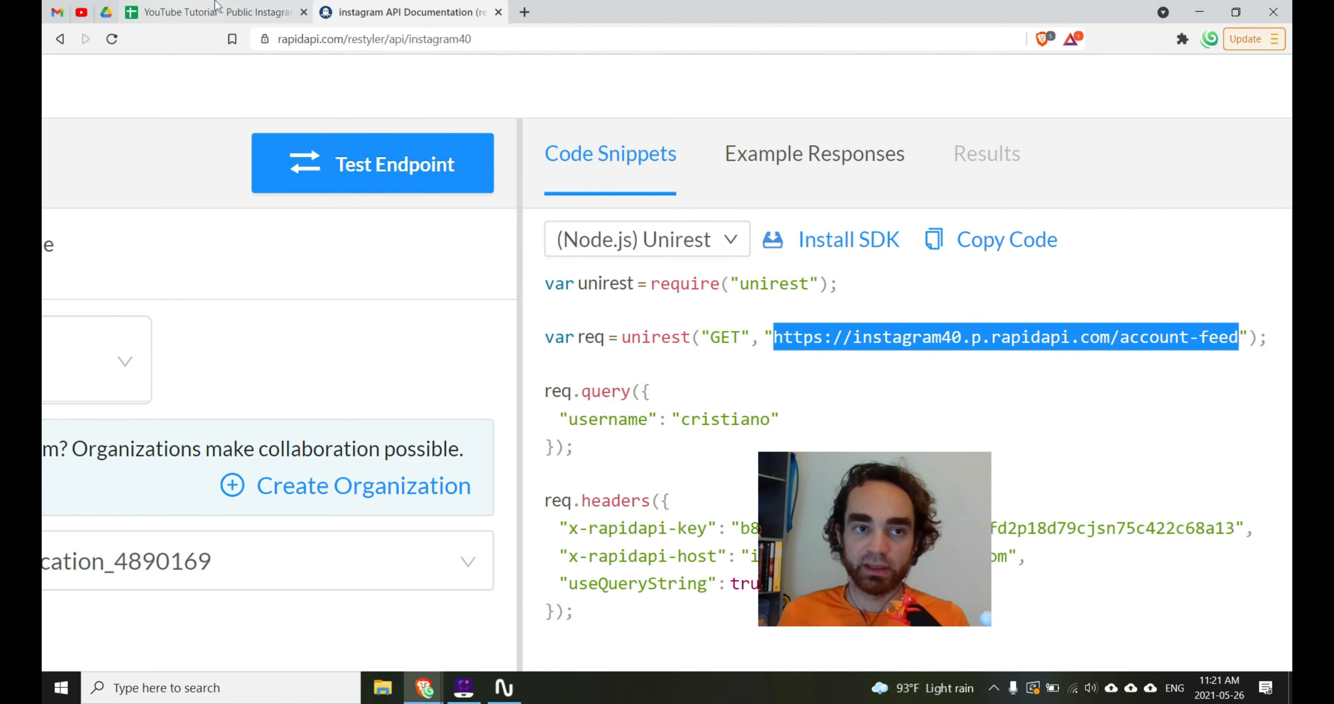
Return to the spreadsheet and paste the copied account-feed endpoint URL as the request's API URL path.
key(ctrl+0)
click(218, 12)
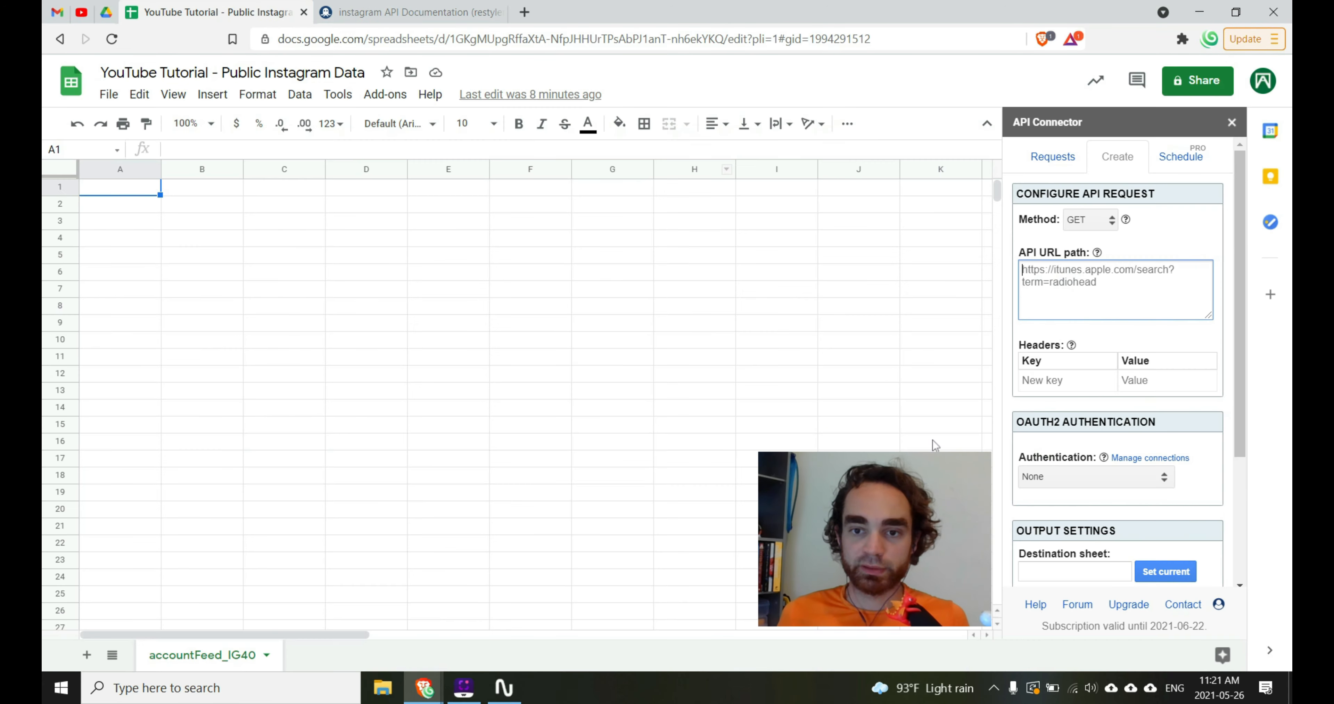
click(1047, 270)
key(ctrl+v)
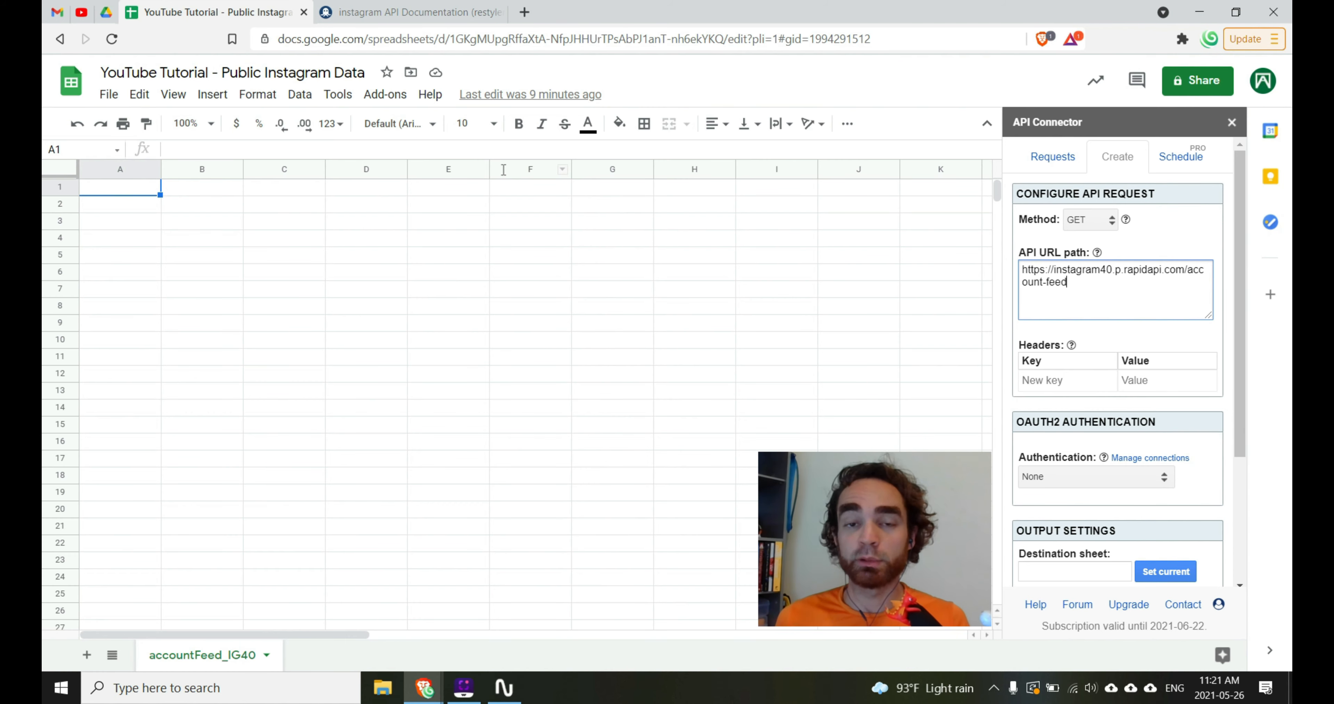
Copy the header name x-rapidapi-key from the RapidAPI code snippet into the request's first header key in the spreadsheet.
click(410, 12)
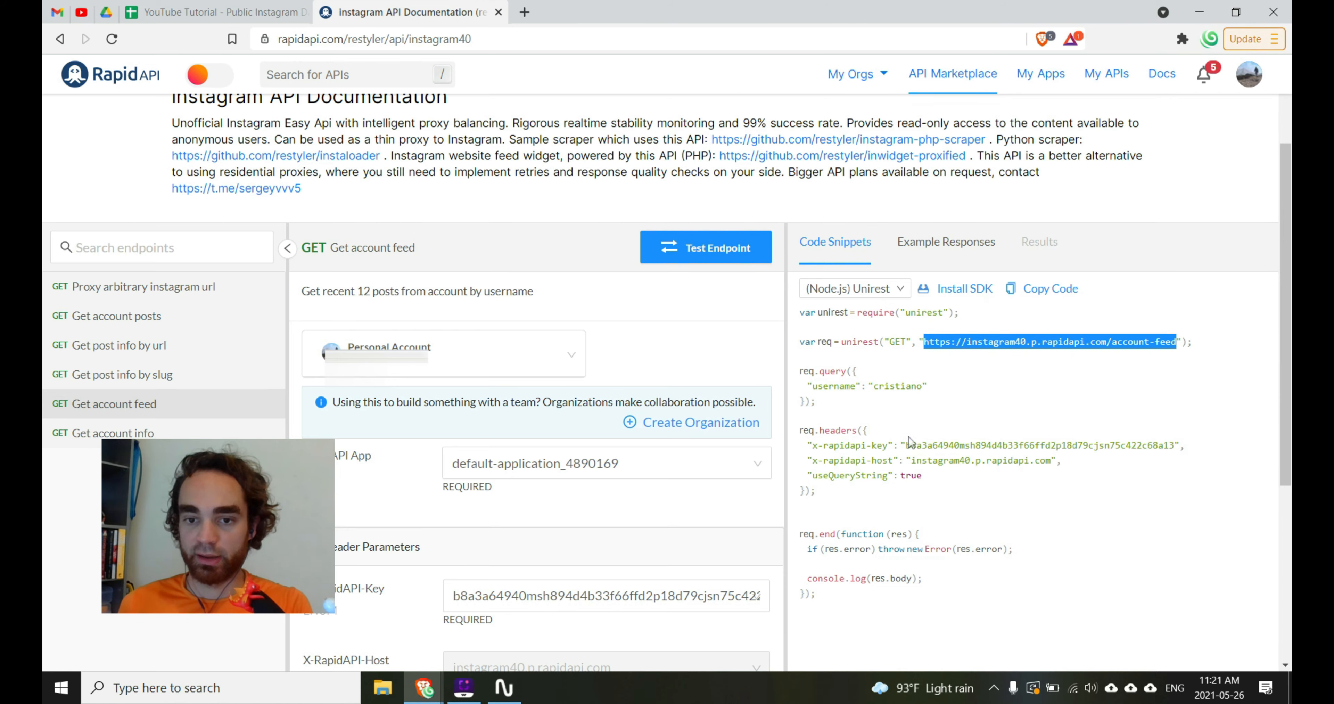
scroll(1040, 441, up, 5)
scroll(690, 437, up, 1)
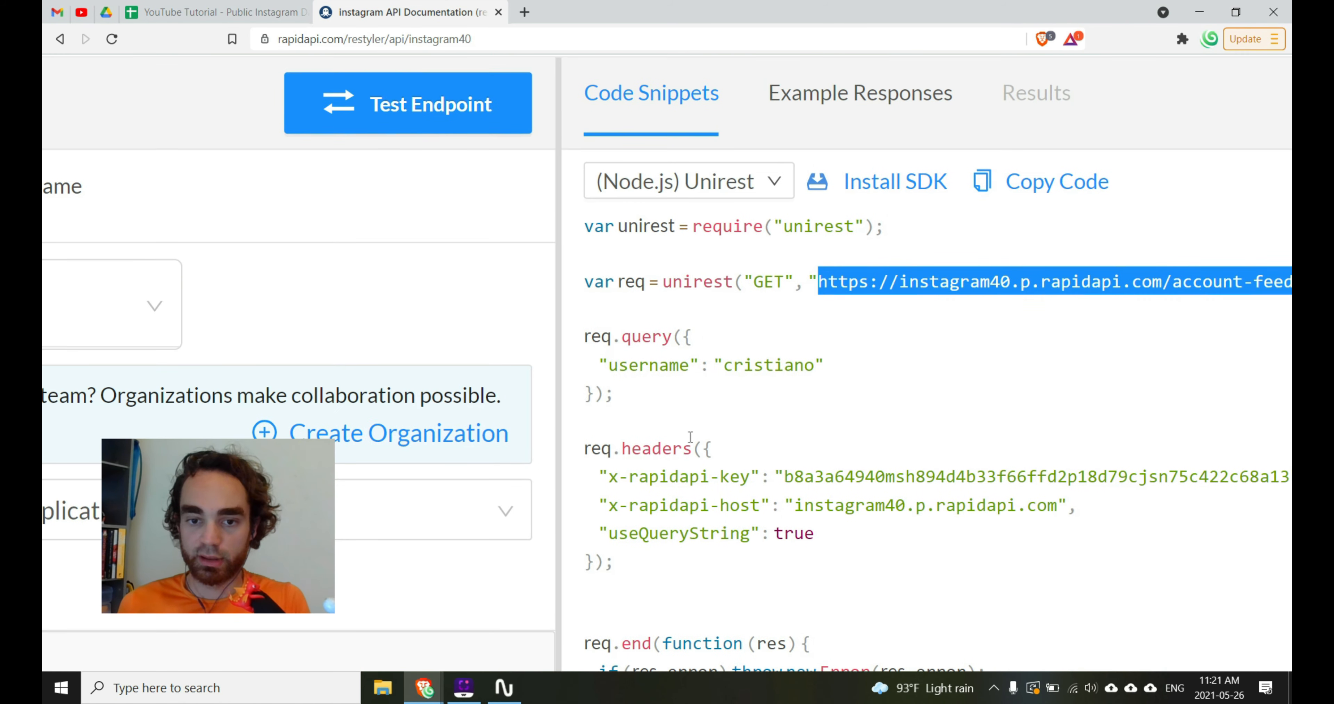
scroll(765, 458, right, 4)
drag(389, 476, 535, 477)
key(ctrl+c)
click(240, 12)
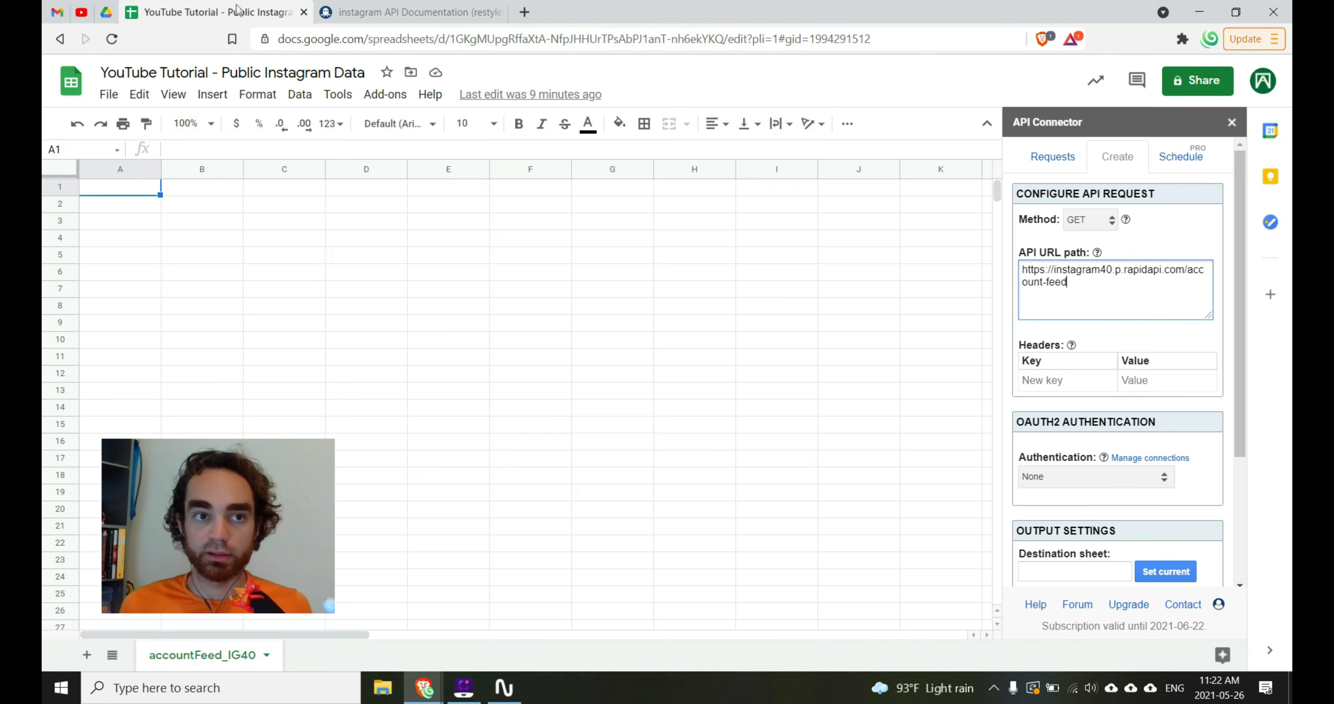
click(1068, 377)
key(ctrl+v)
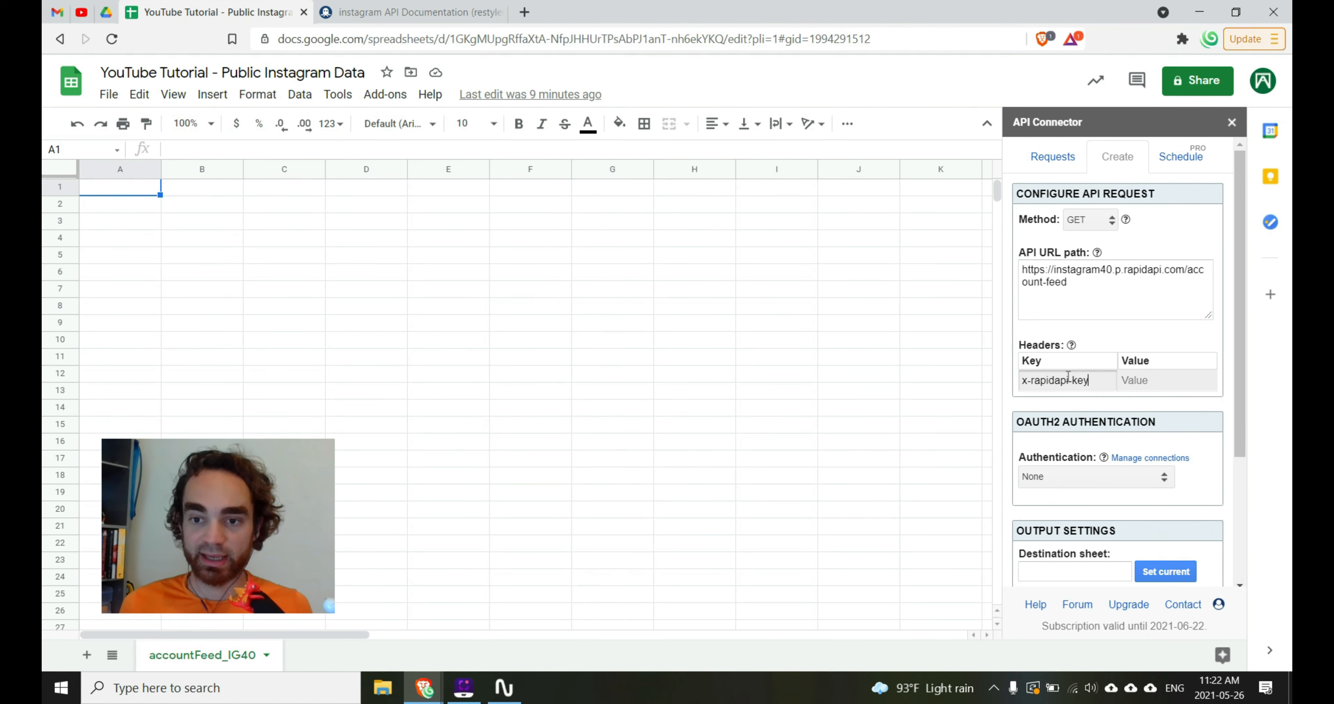
Copy the API key from the RapidAPI code snippet and paste it as the x-rapidapi-key header's value.
click(409, 12)
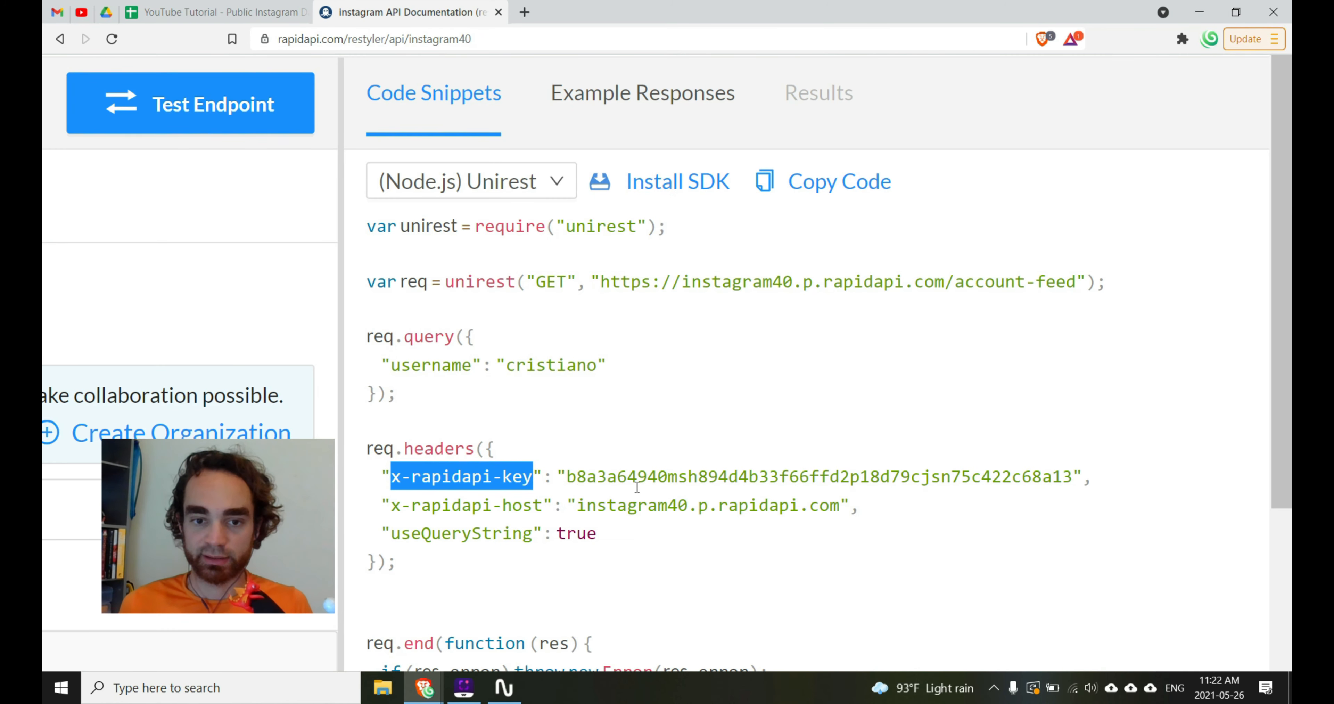
drag(568, 476, 1073, 476)
key(ctrl+c)
click(280, 11)
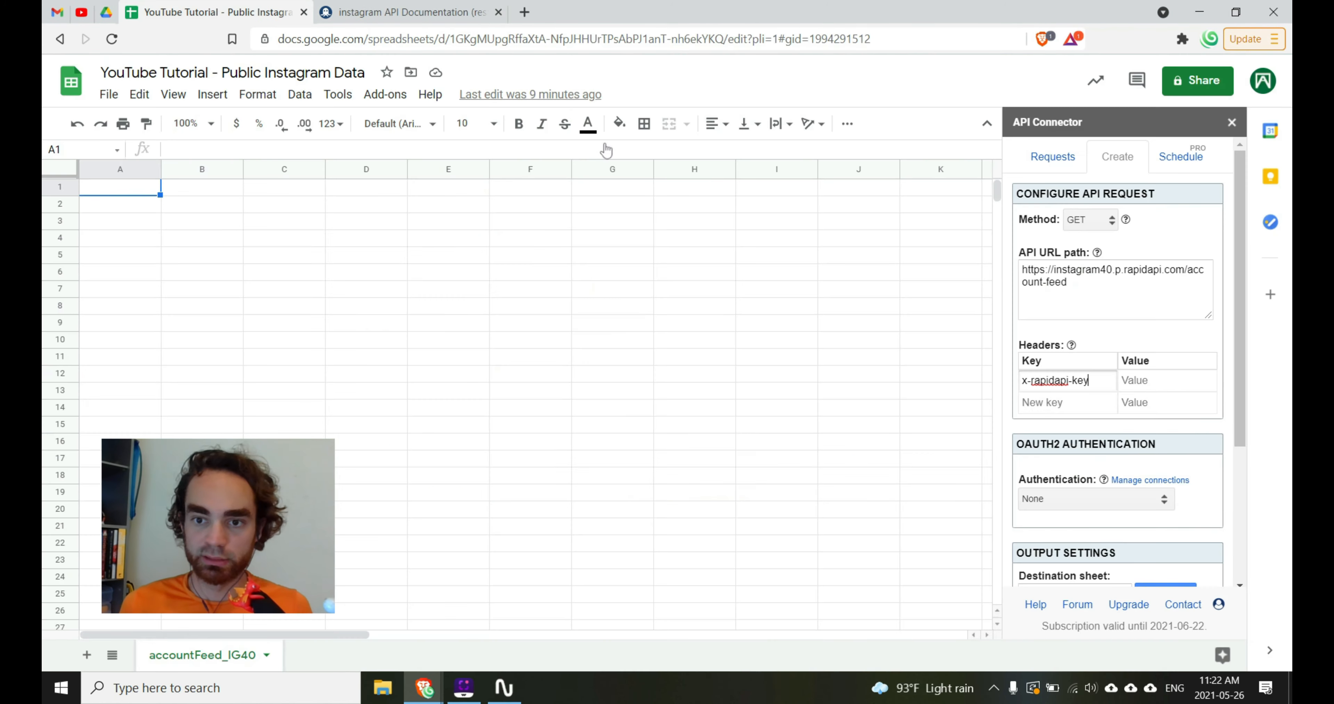
click(1162, 389)
key(ctrl+v)
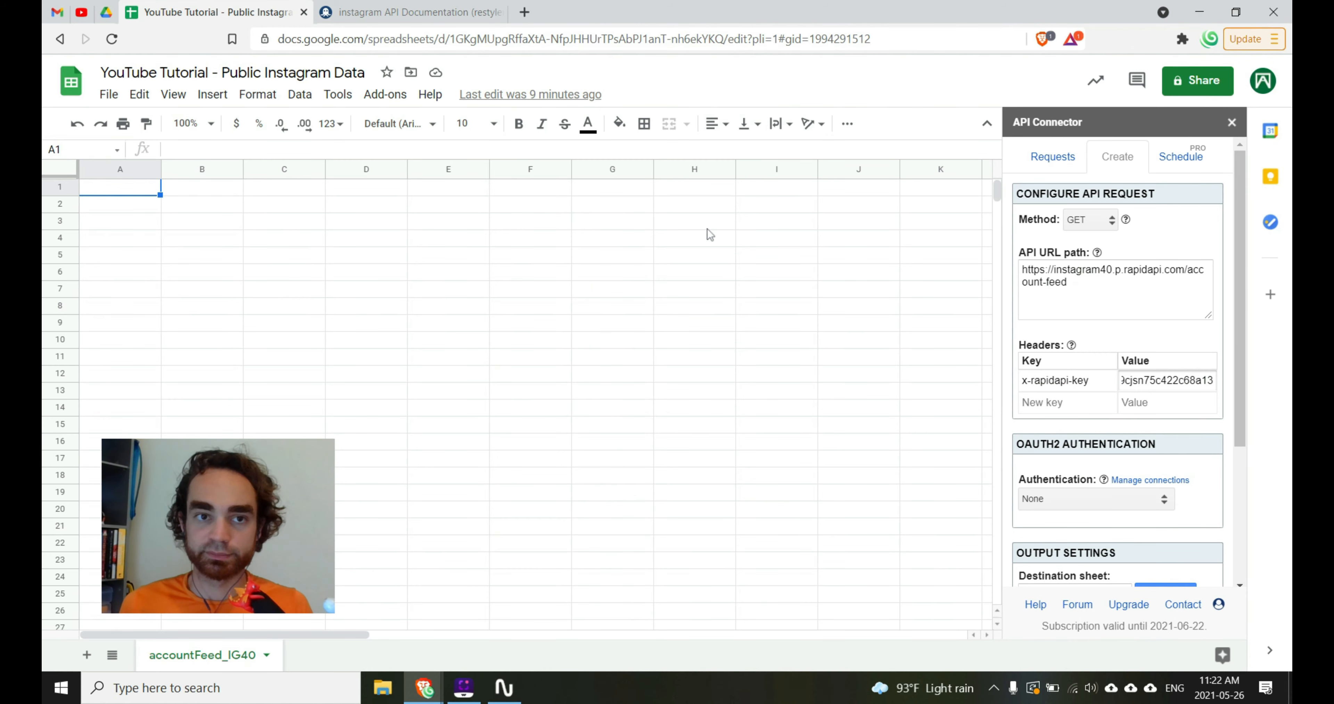
Copy the header name x-rapidapi-host from the RapidAPI code snippet into the request's second header key.
click(422, 11)
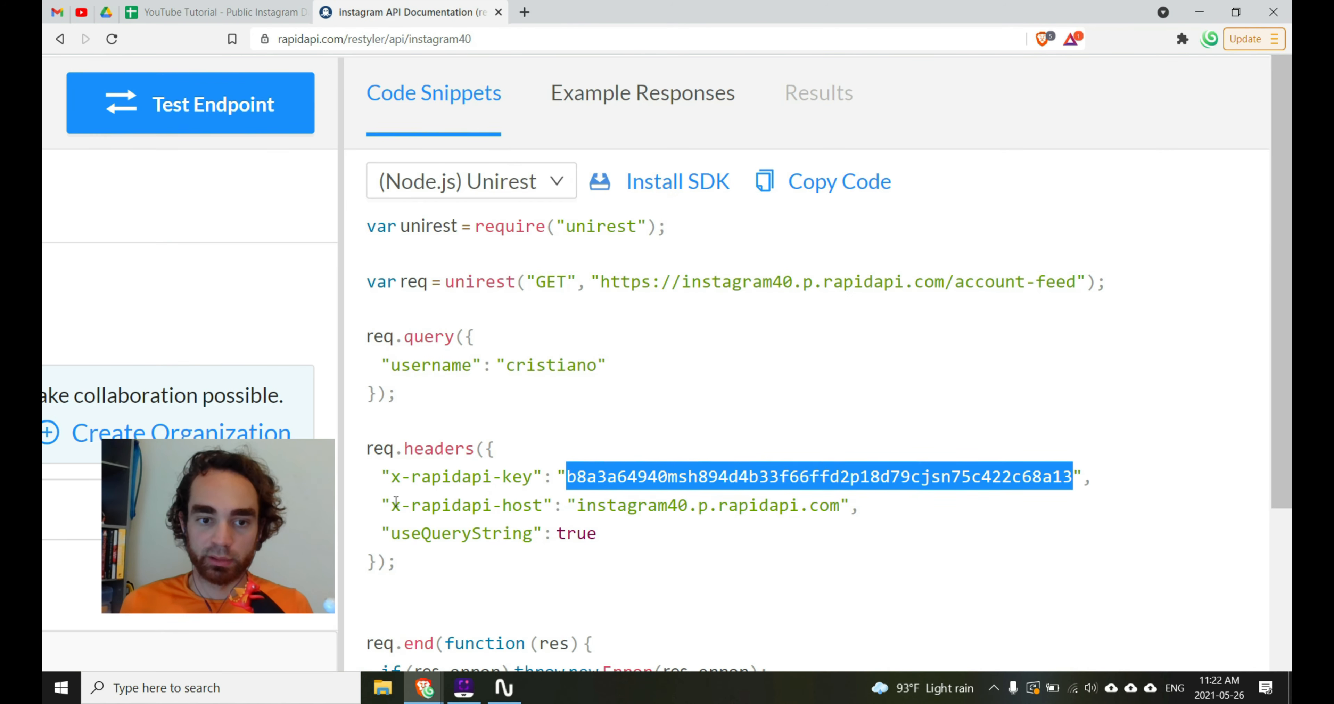
drag(392, 504, 540, 506)
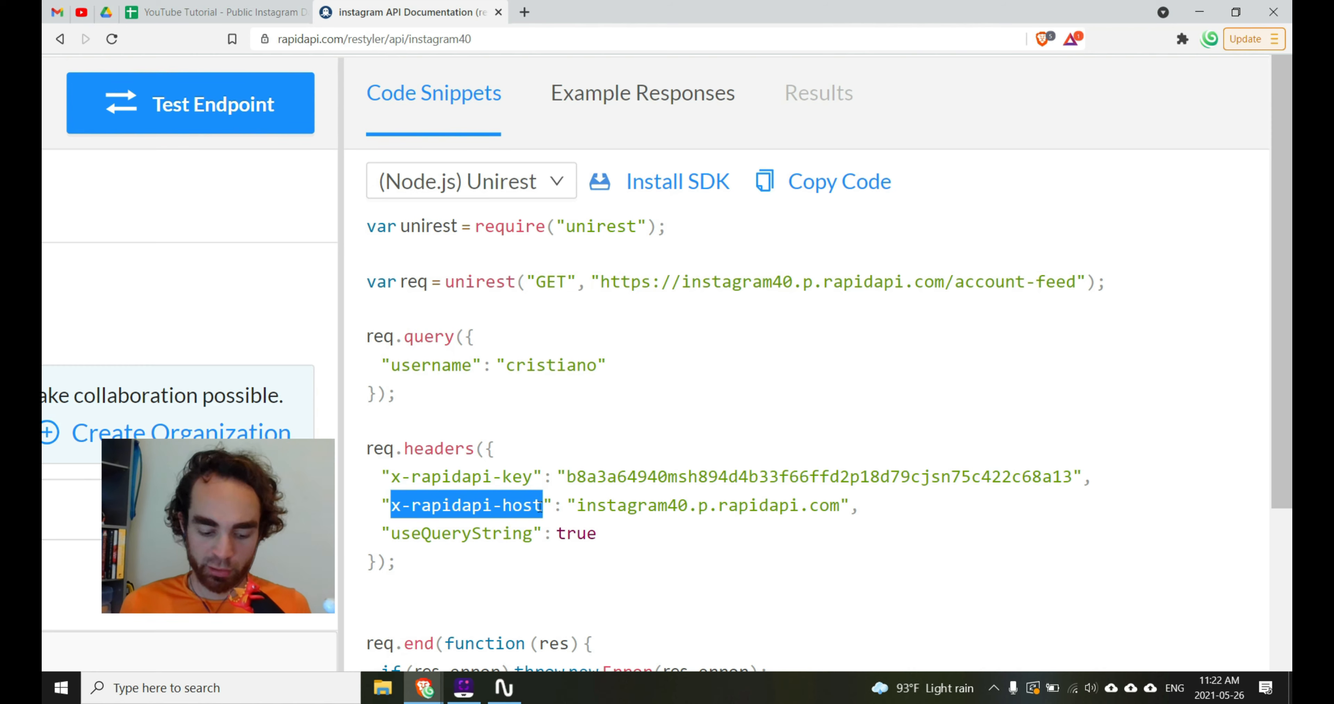
key(ctrl+c)
click(217, 12)
key(Tab)
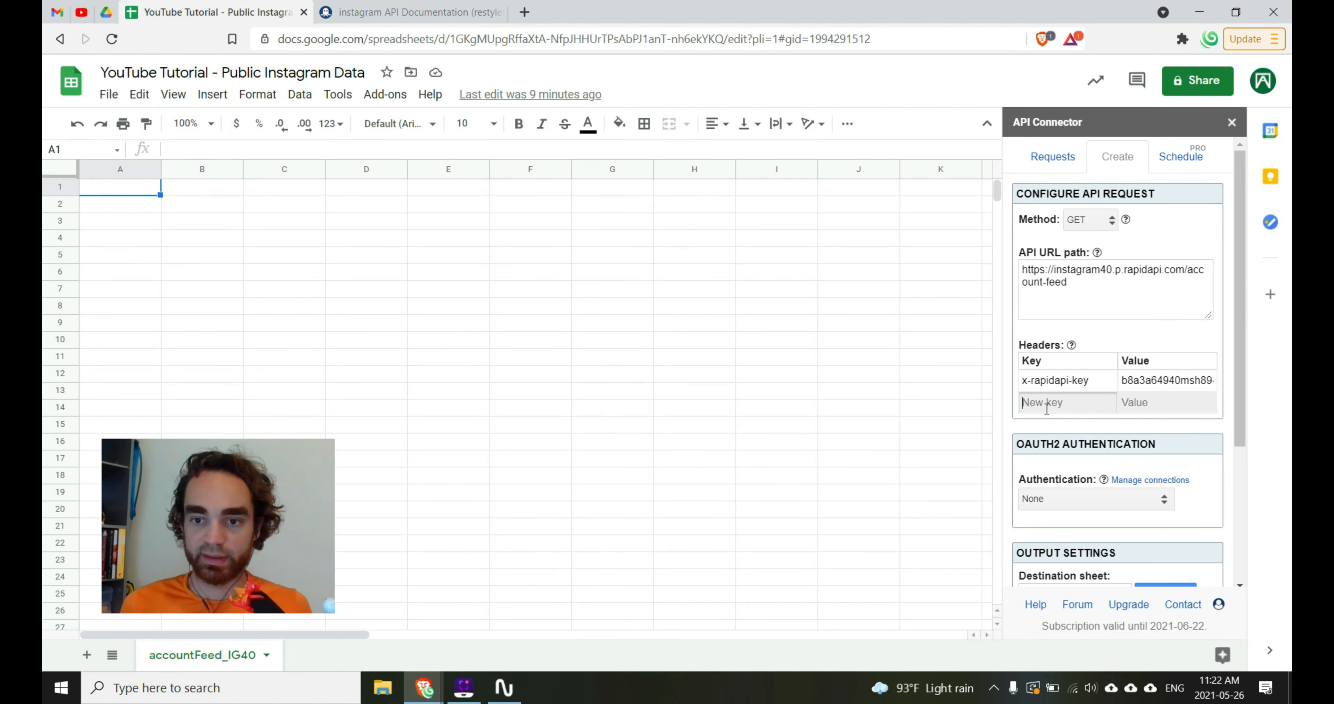
key(ctrl+v)
Copy instagram40.p.rapidapi.com from the RapidAPI code snippet as the x-rapidapi-host header's value.
click(403, 11)
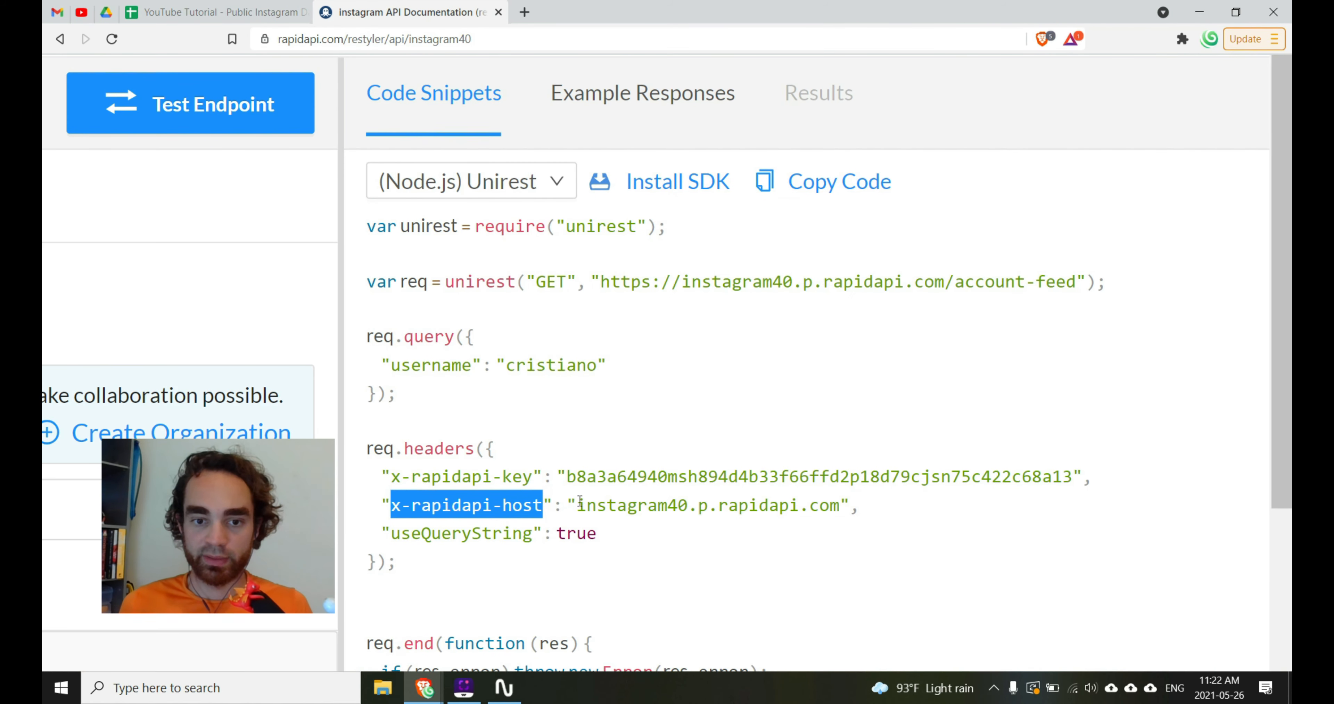
drag(578, 504, 841, 502)
key(ctrl+c)
click(218, 12)
key(Tab)
key(ctrl+v)
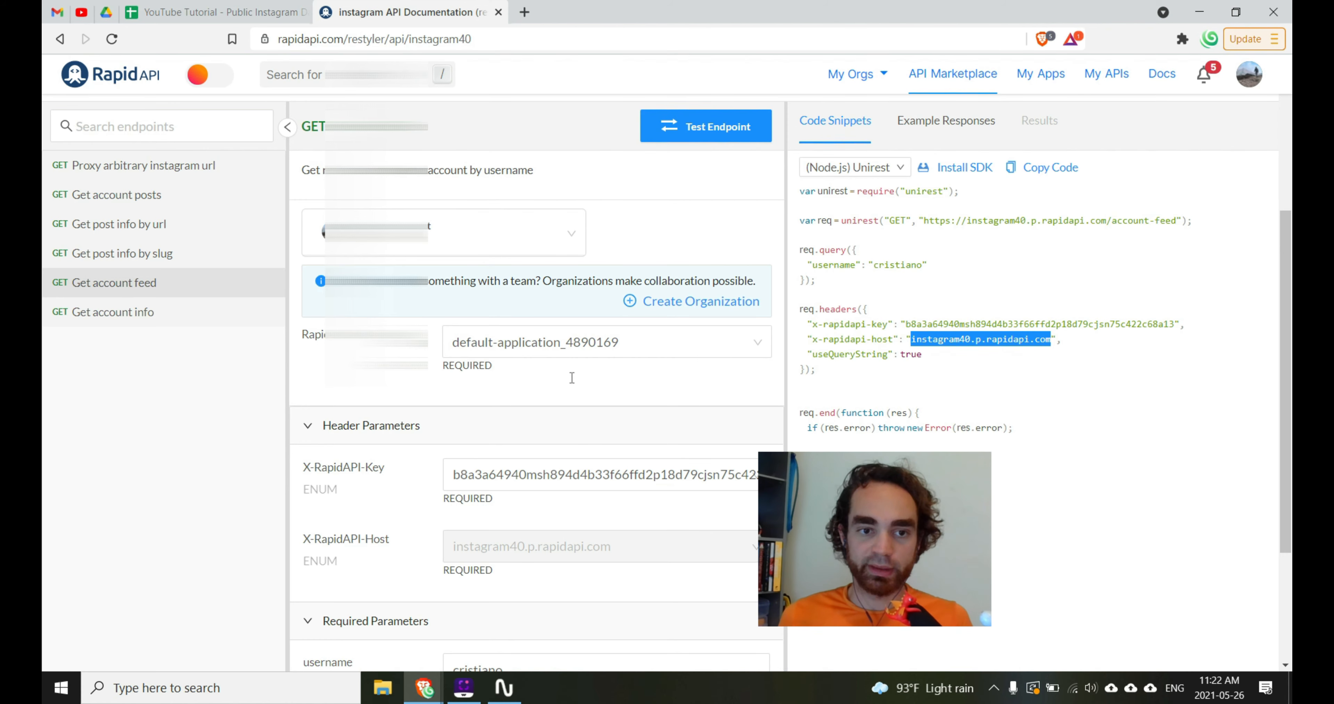
Examine the required parameters of the Get account feed endpoint in the RapidAPI documentation.
scroll(570, 380, down, 3)
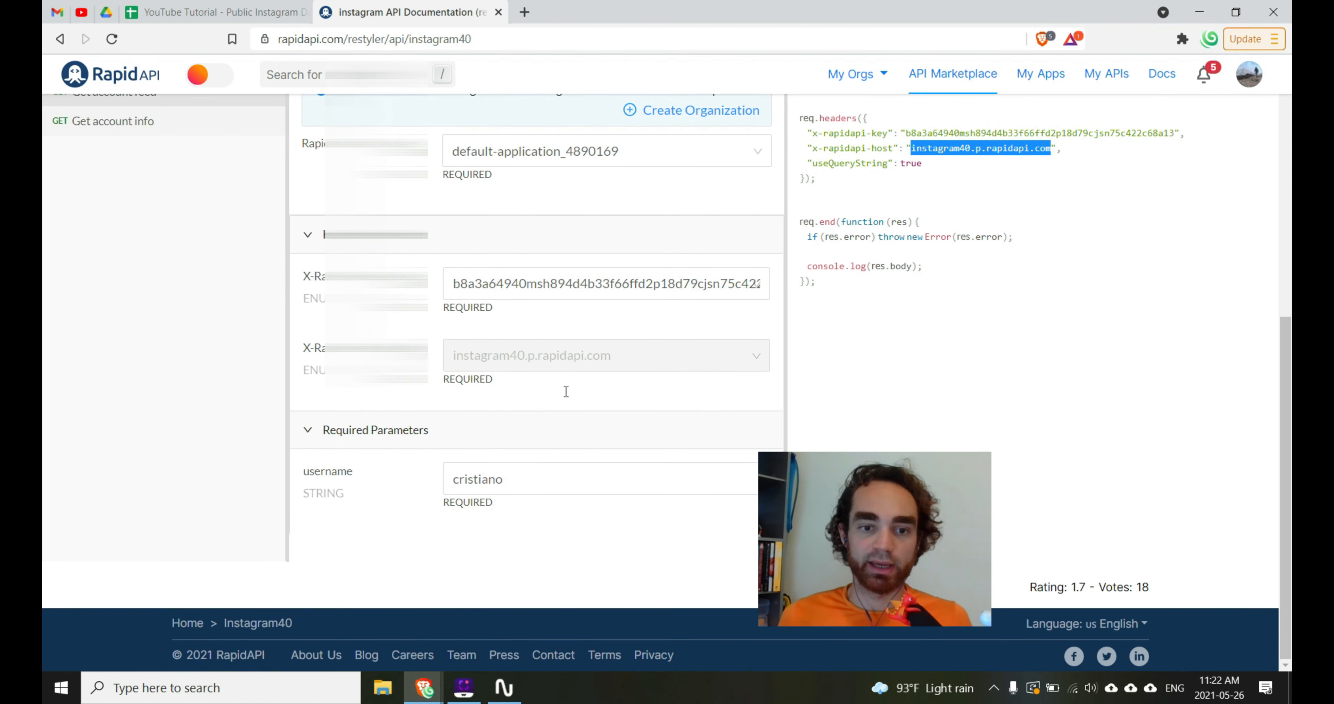
double_click(309, 472)
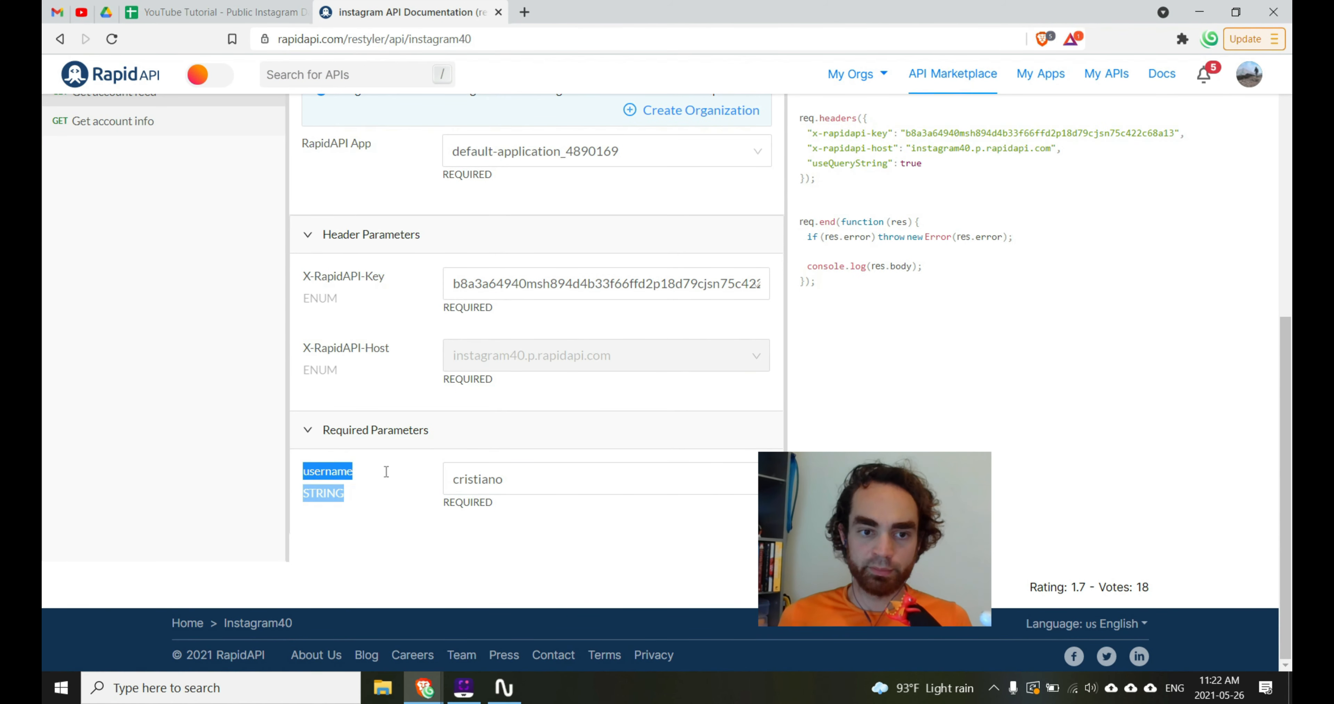
click(309, 472)
click(309, 431)
click(310, 432)
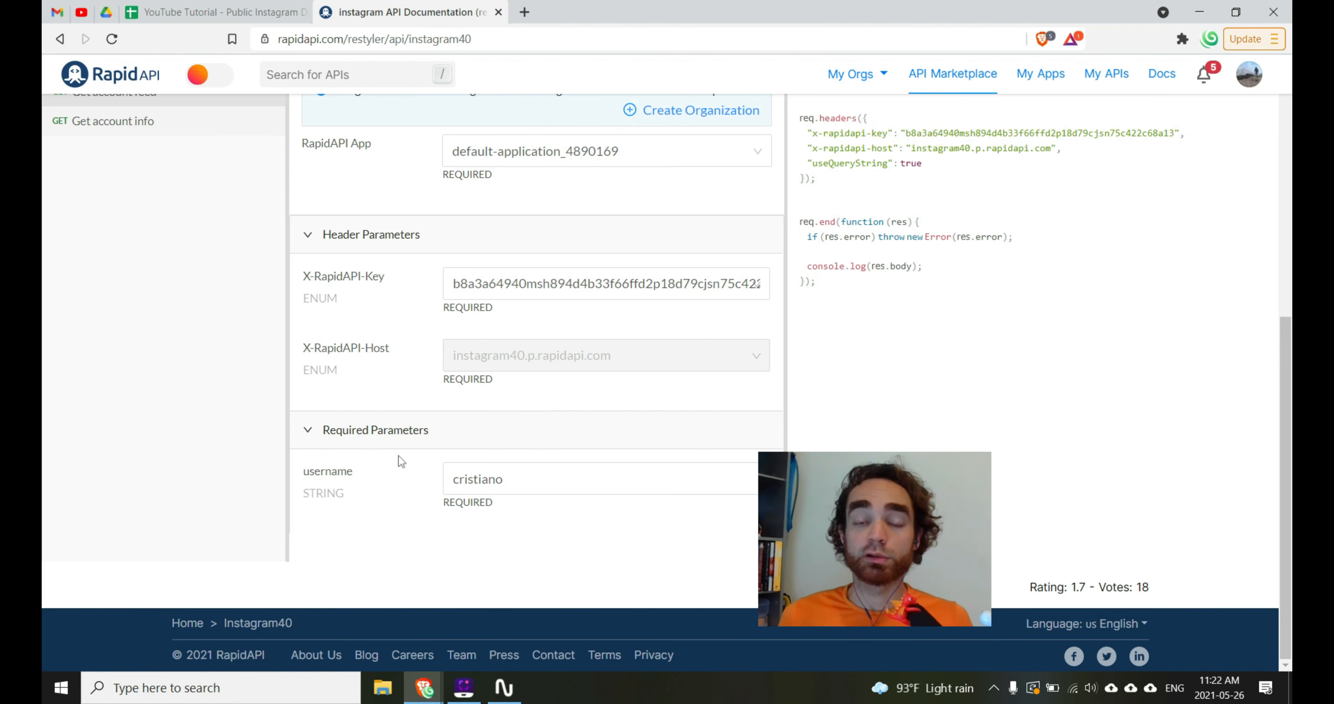
Append the query ?username=inkahco to the API URL path of the request in the spreadsheet.
click(176, 11)
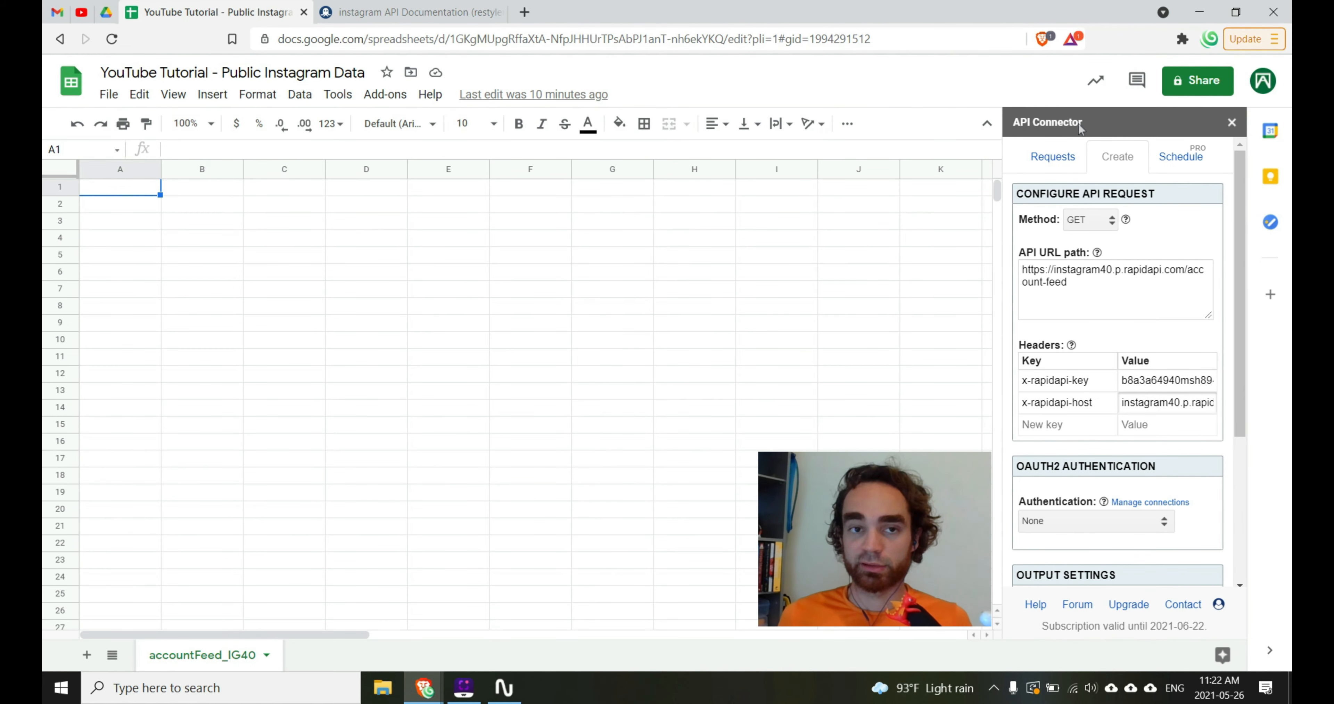
click(1091, 287)
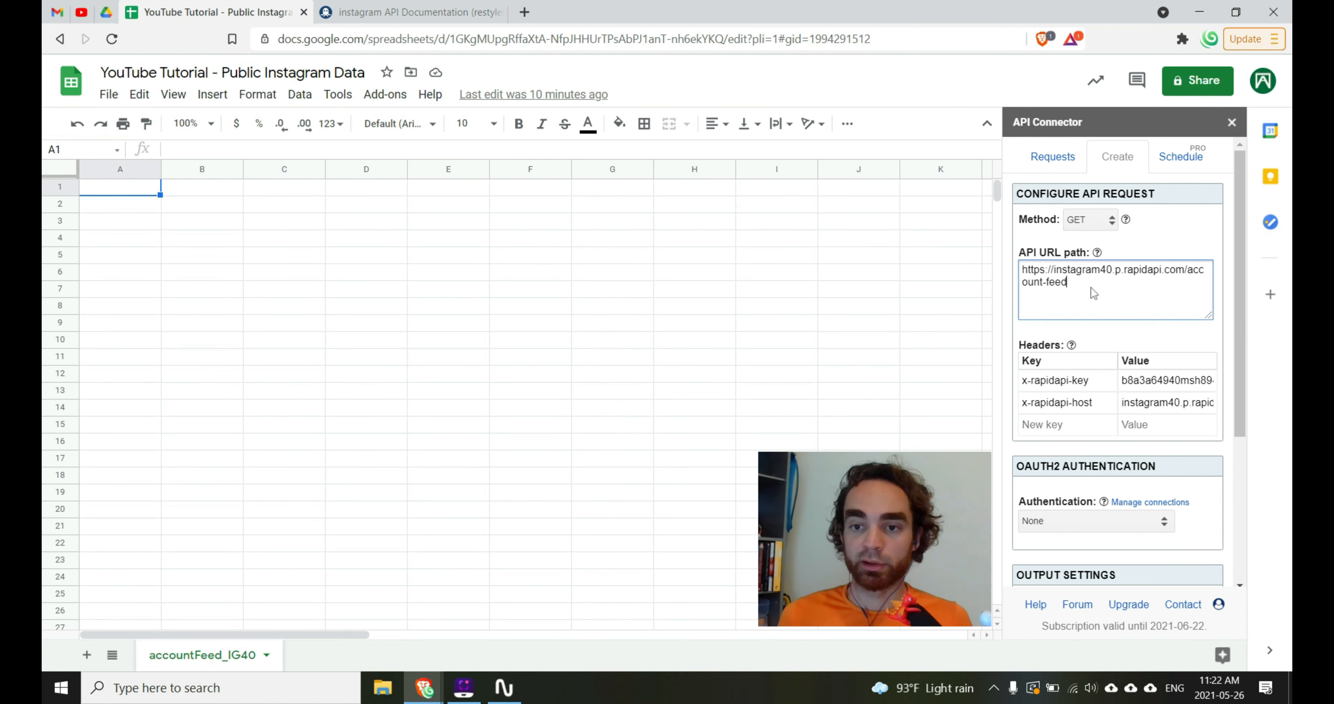
text(?)
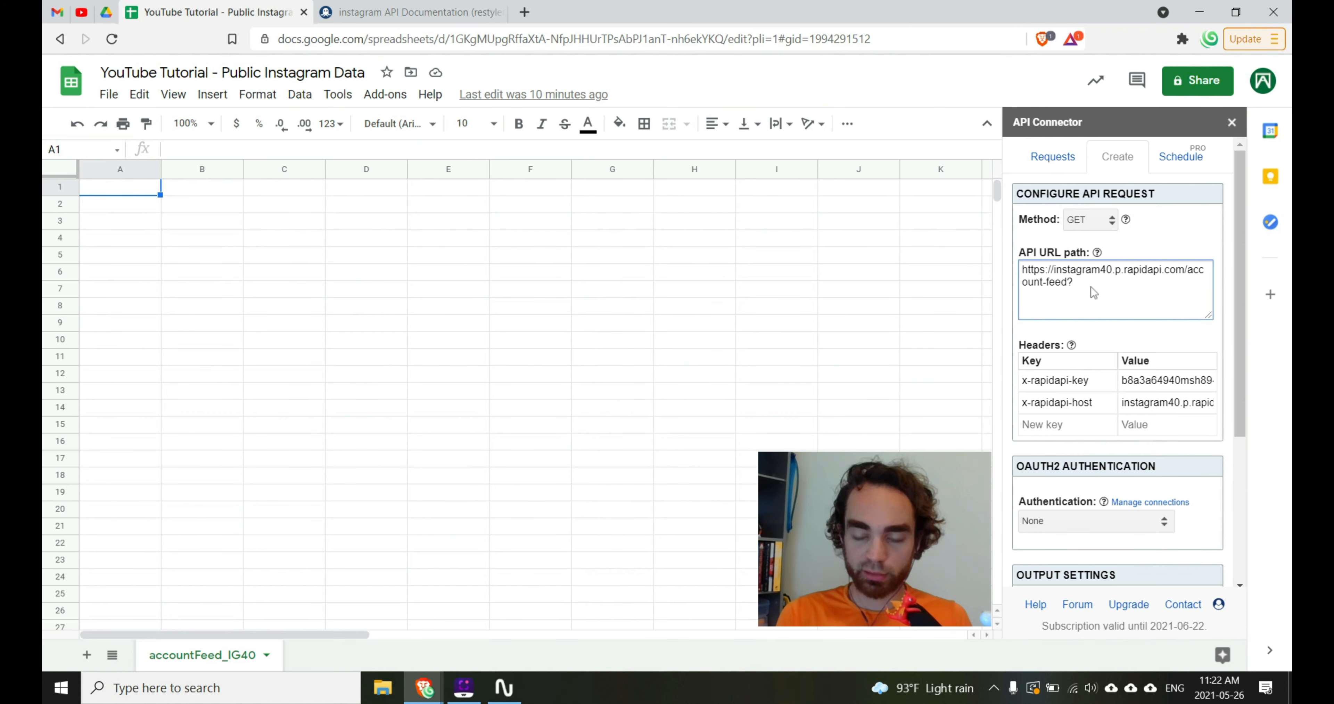
text(username)
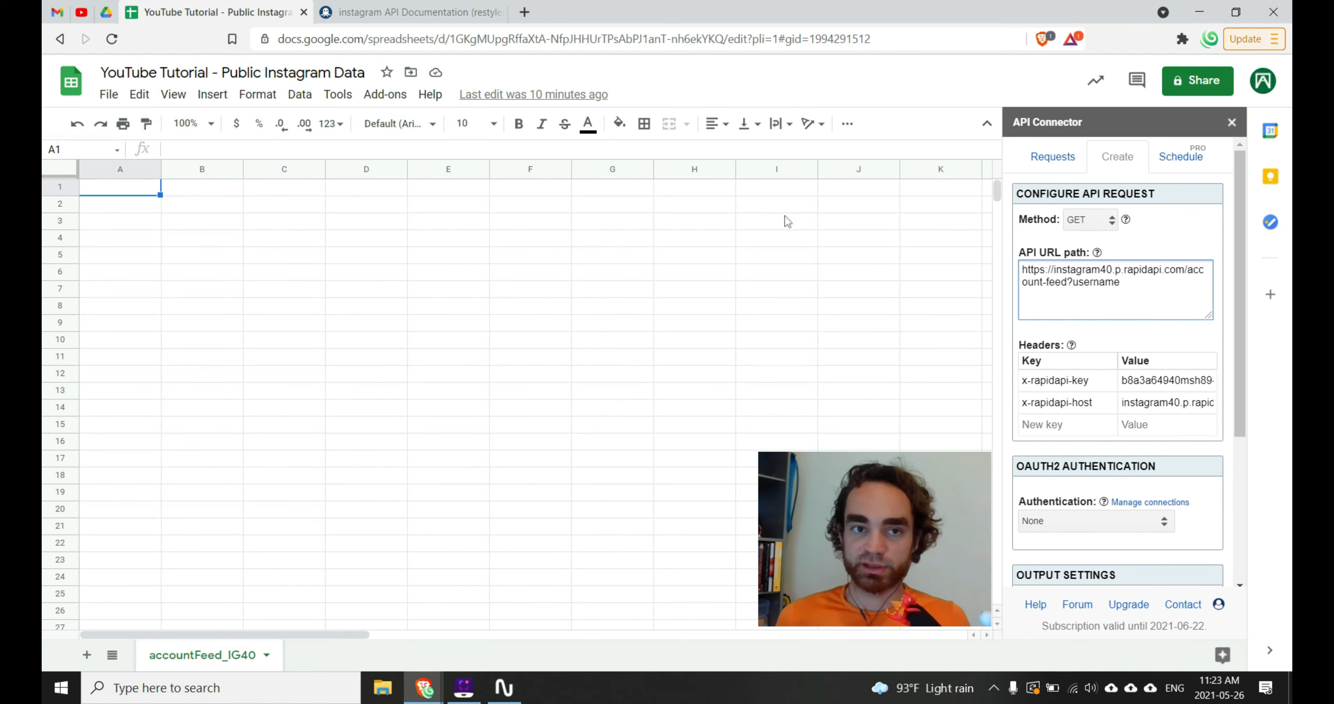
click(415, 11)
click(212, 12)
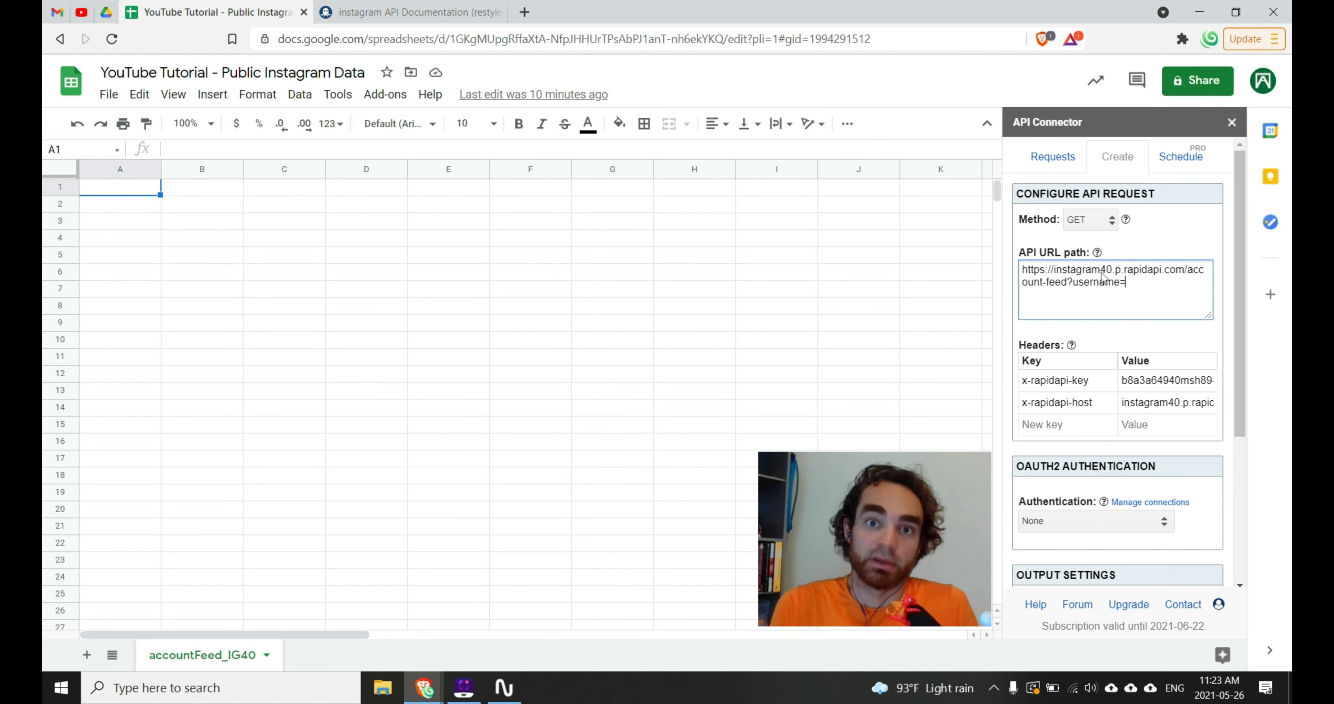
text(=inkahc)
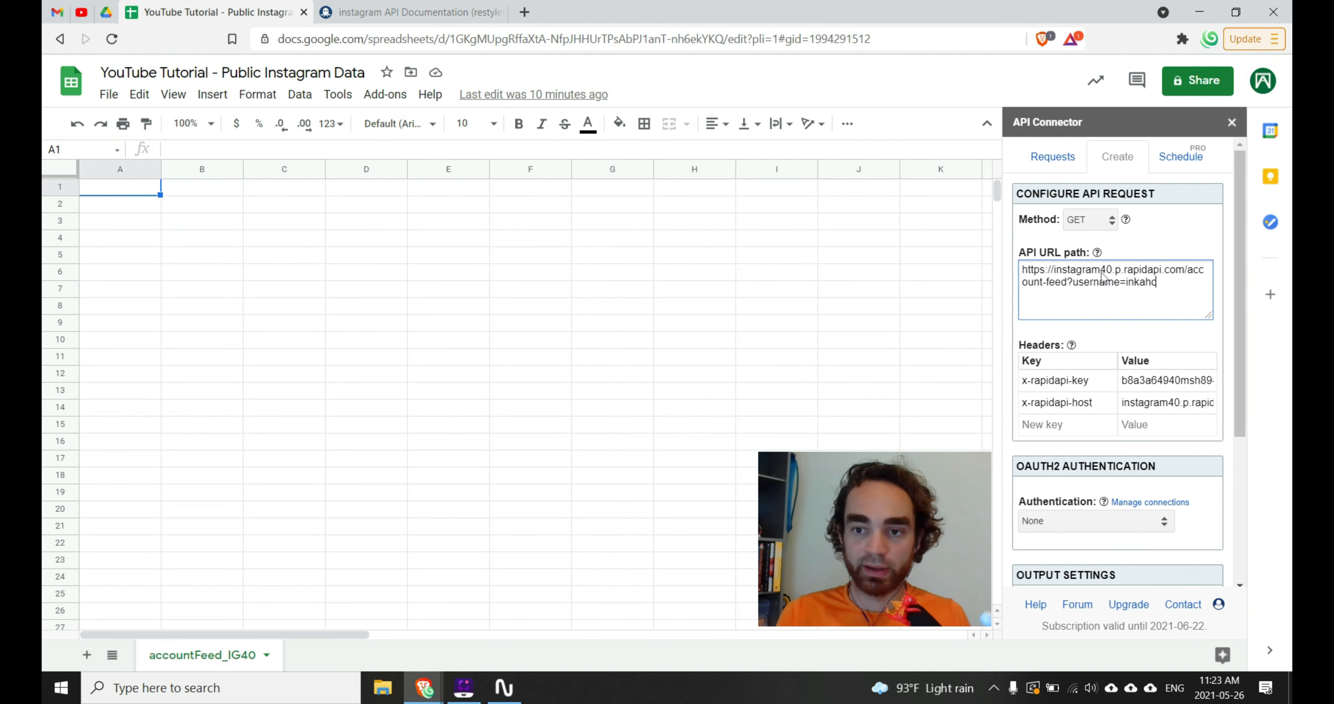
text(o)
Set the request's destination to the current sheet, accountFeed_IG40.
scroll(1133, 289, down, 1)
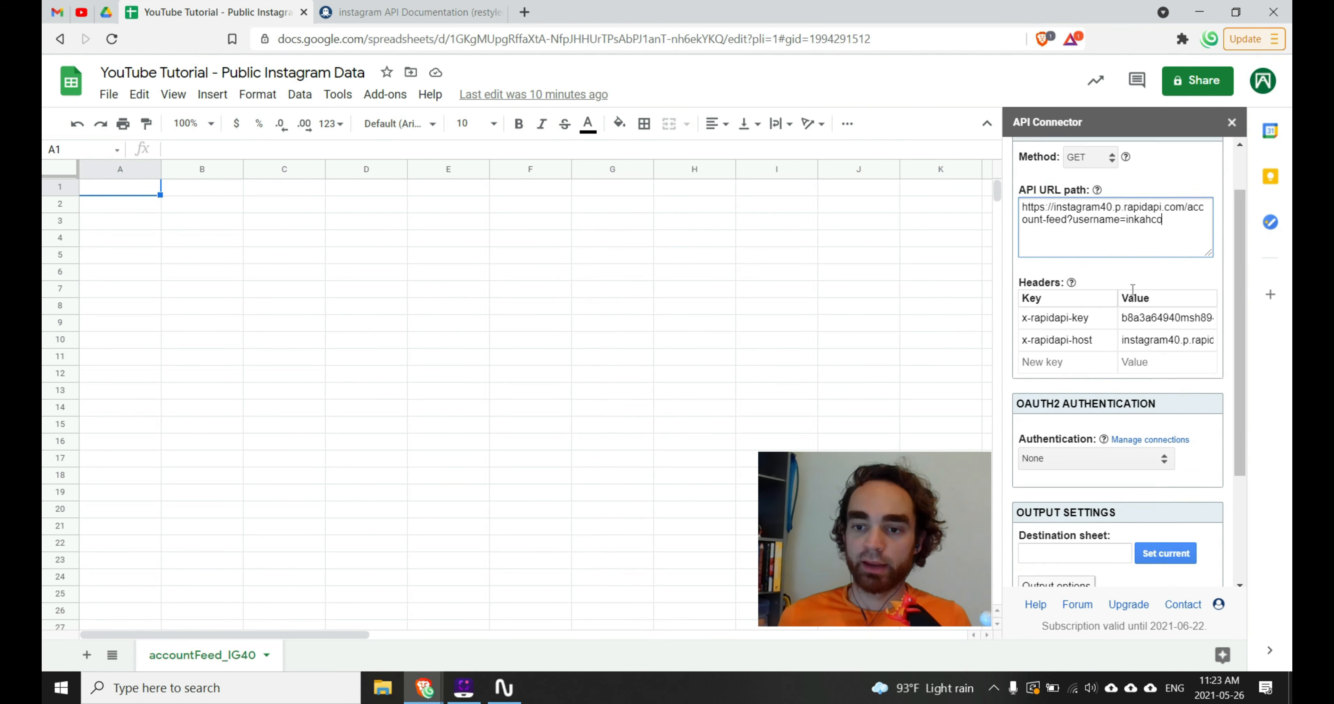
scroll(1133, 289, down, 3)
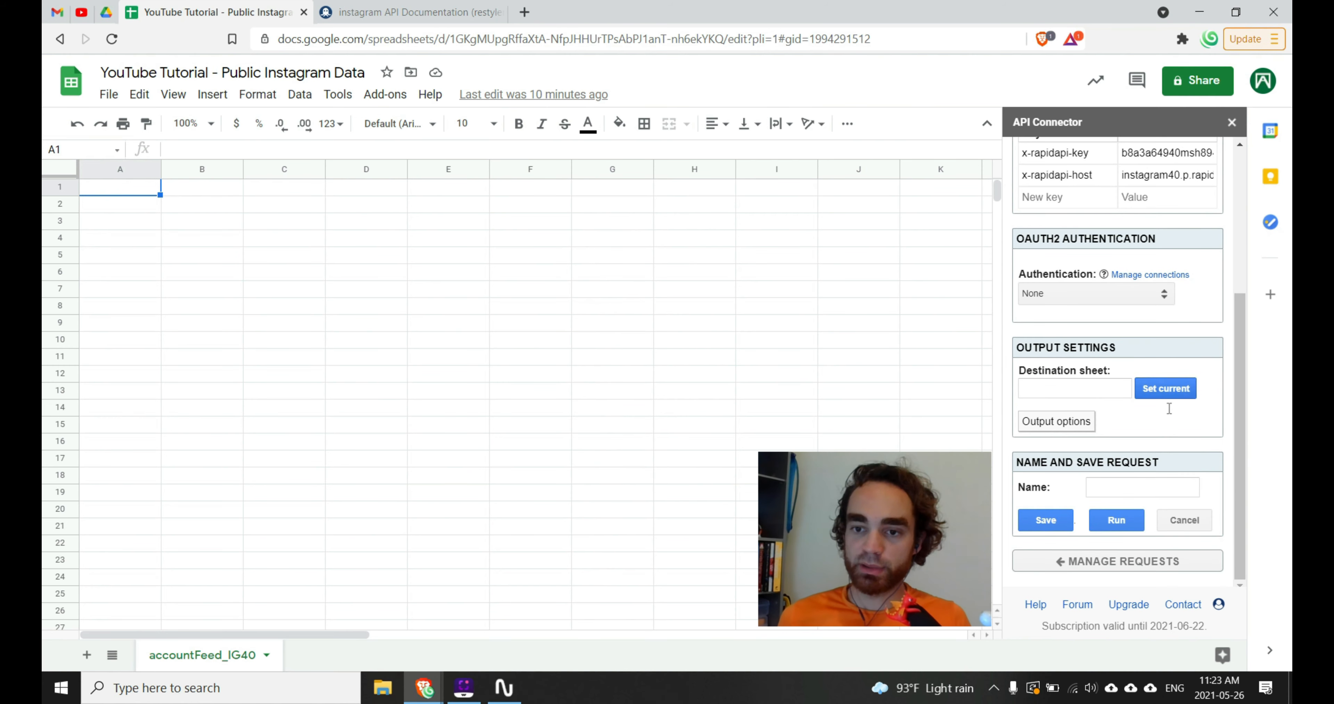
click(1154, 390)
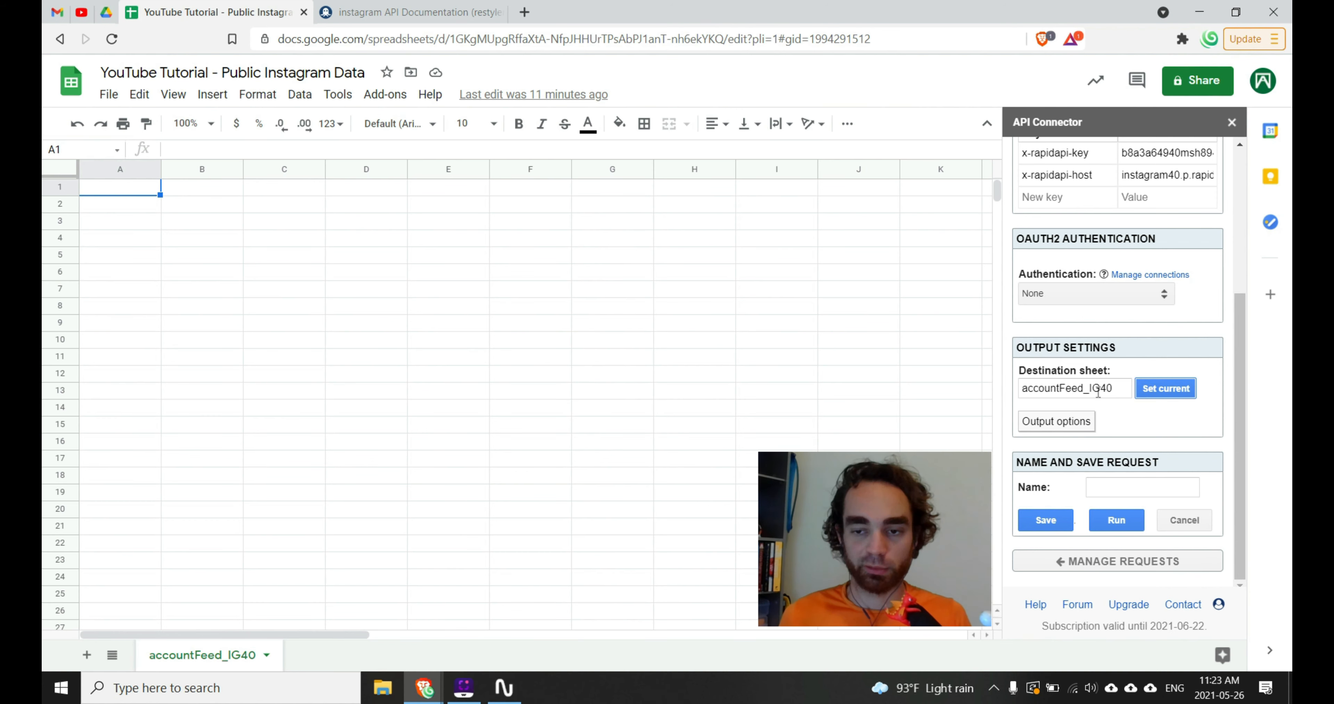
Save the request under its destination sheet's name, accountFeed_IG40, and run it.
click(1111, 488)
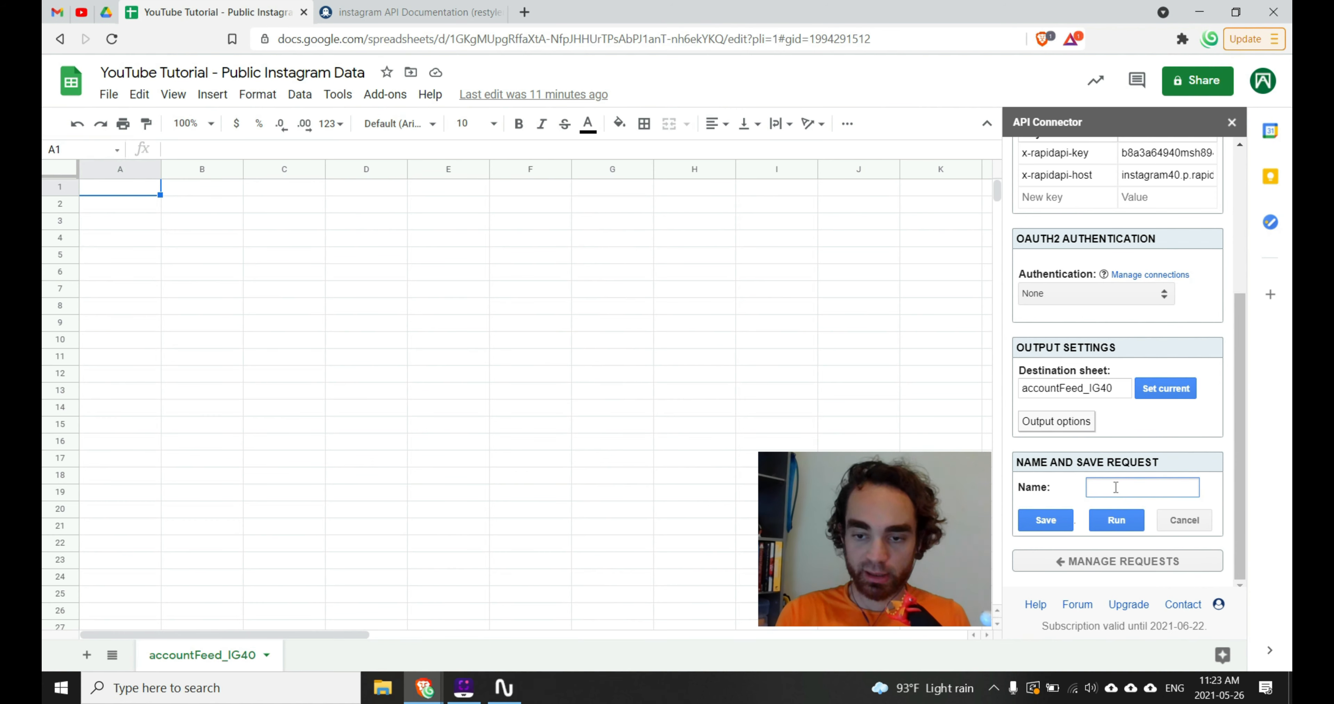
double_click(1068, 395)
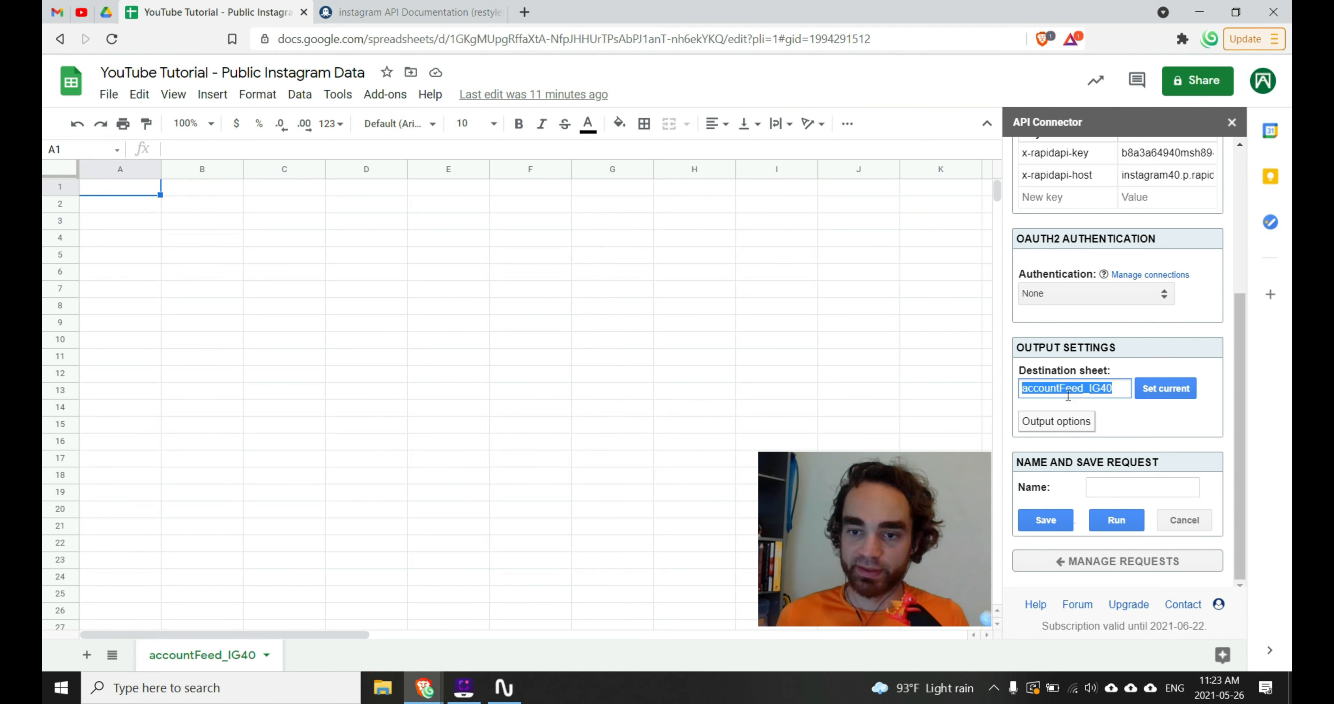
key(ctrl+c)
click(1174, 491)
key(ctrl+v)
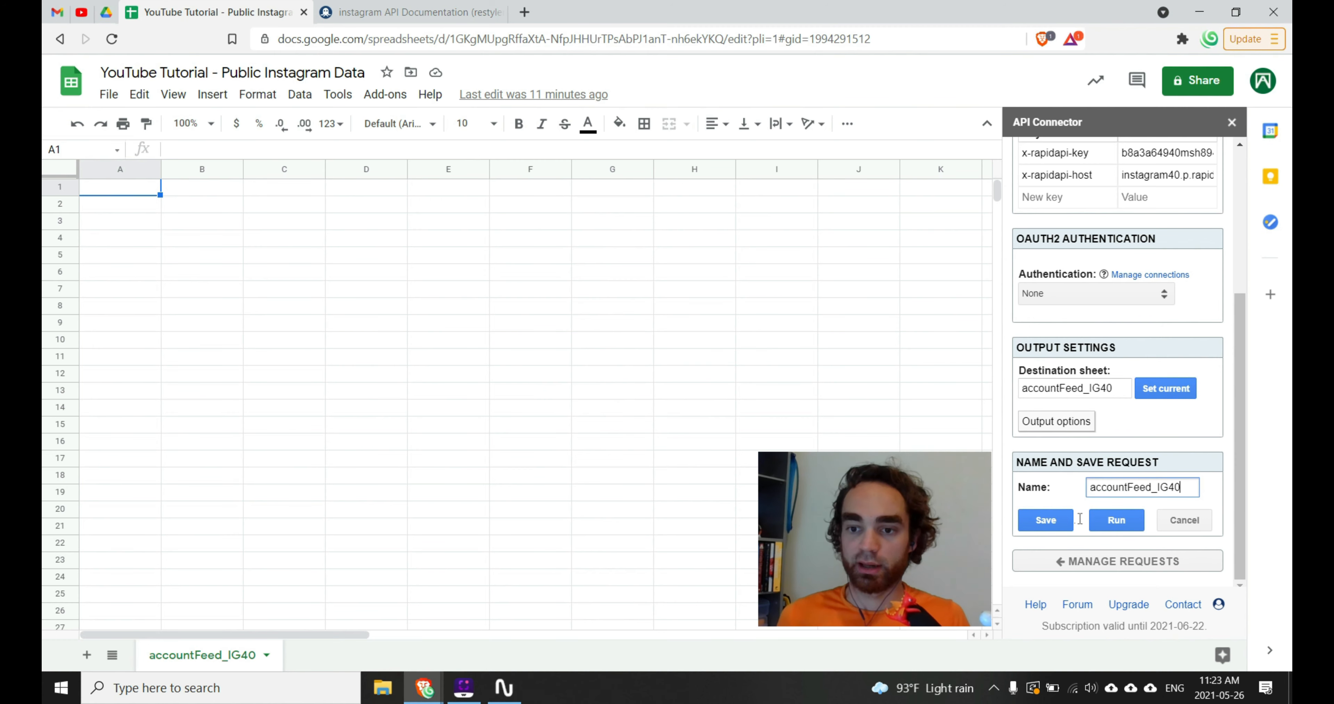
click(1063, 524)
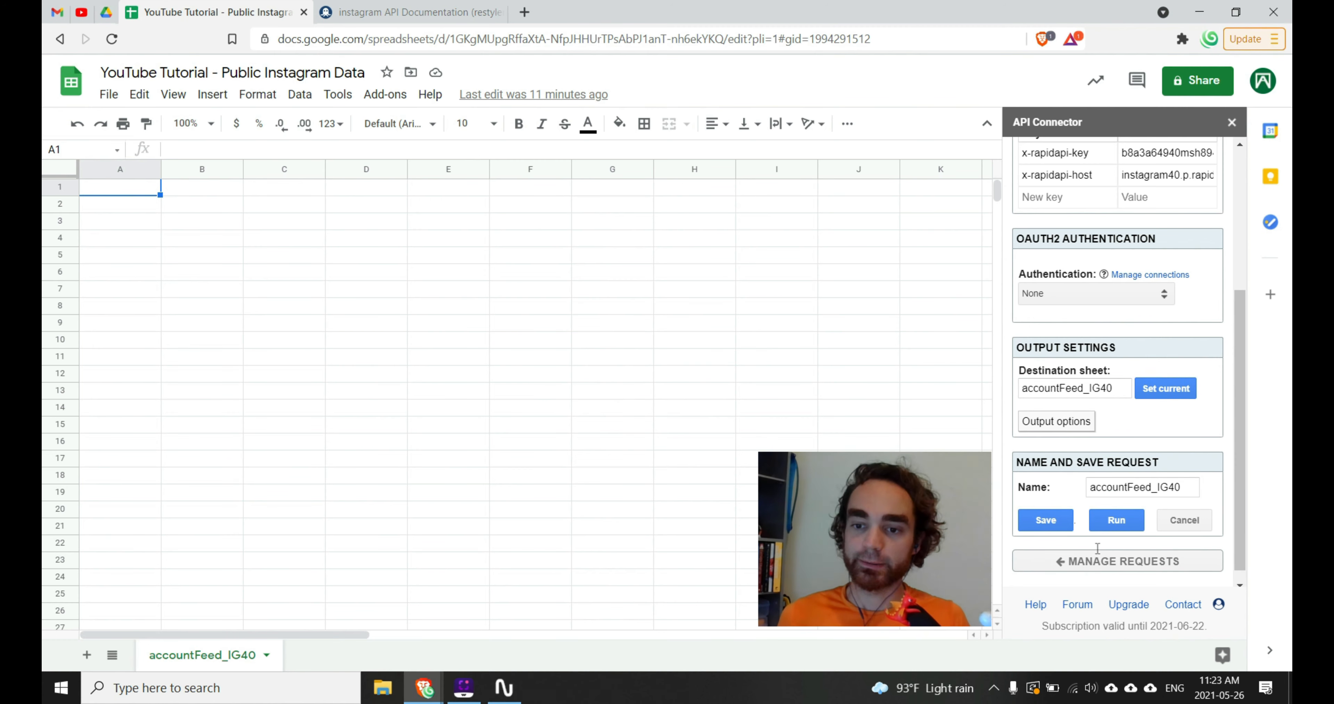
click(1117, 507)
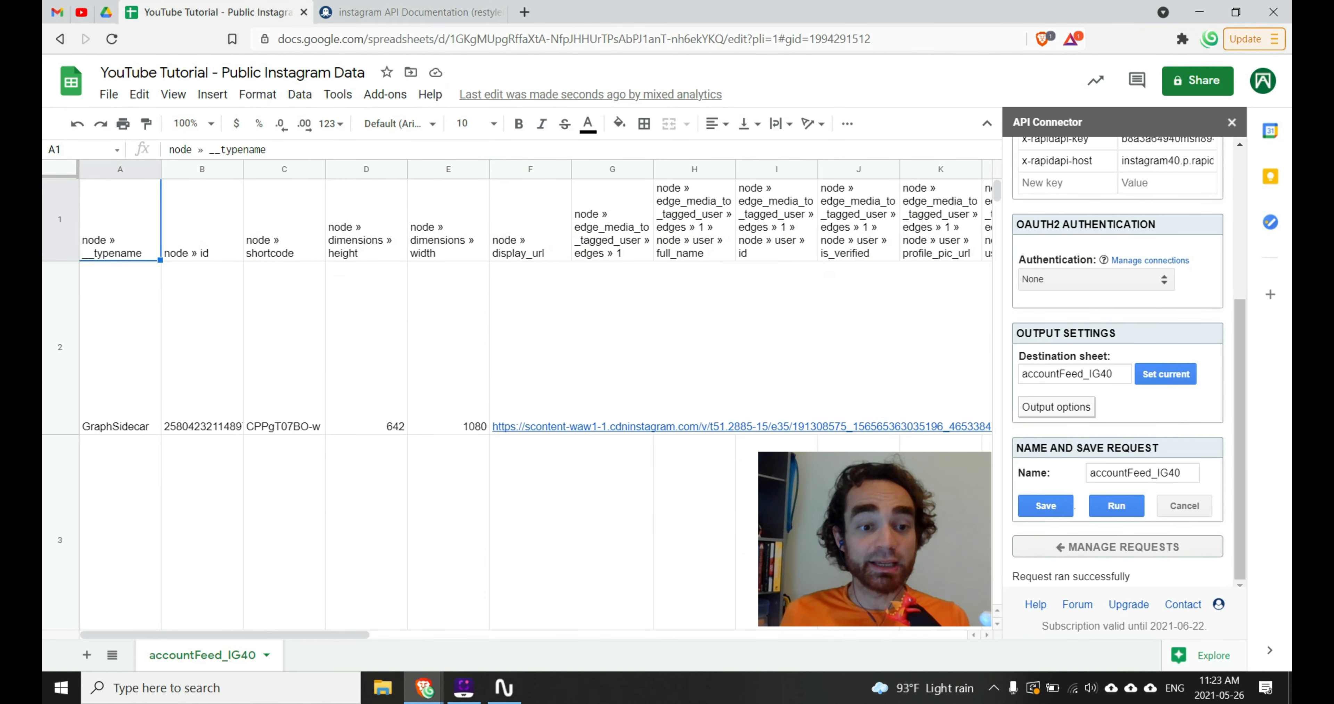
Reread the Get account feed endpoint's description in the RapidAPI documentation and return to the imported data in the spreadsheet.
click(404, 12)
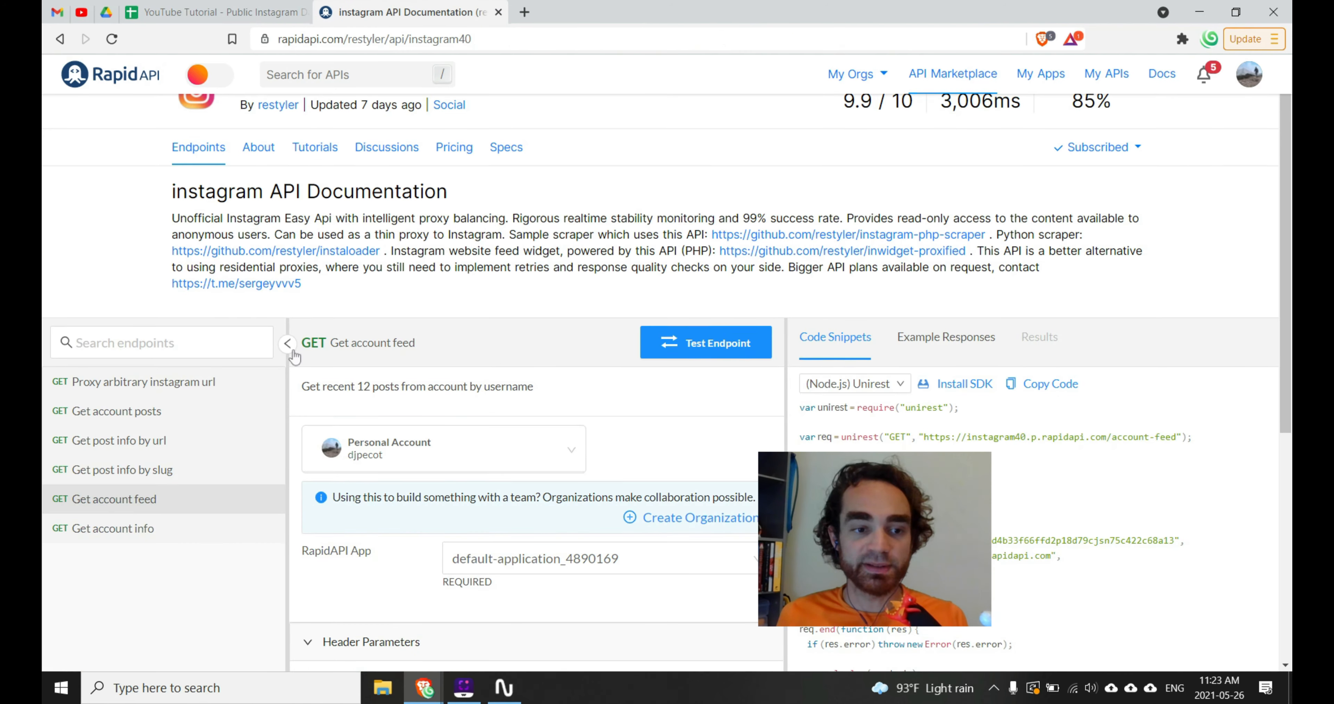
drag(302, 388, 531, 392)
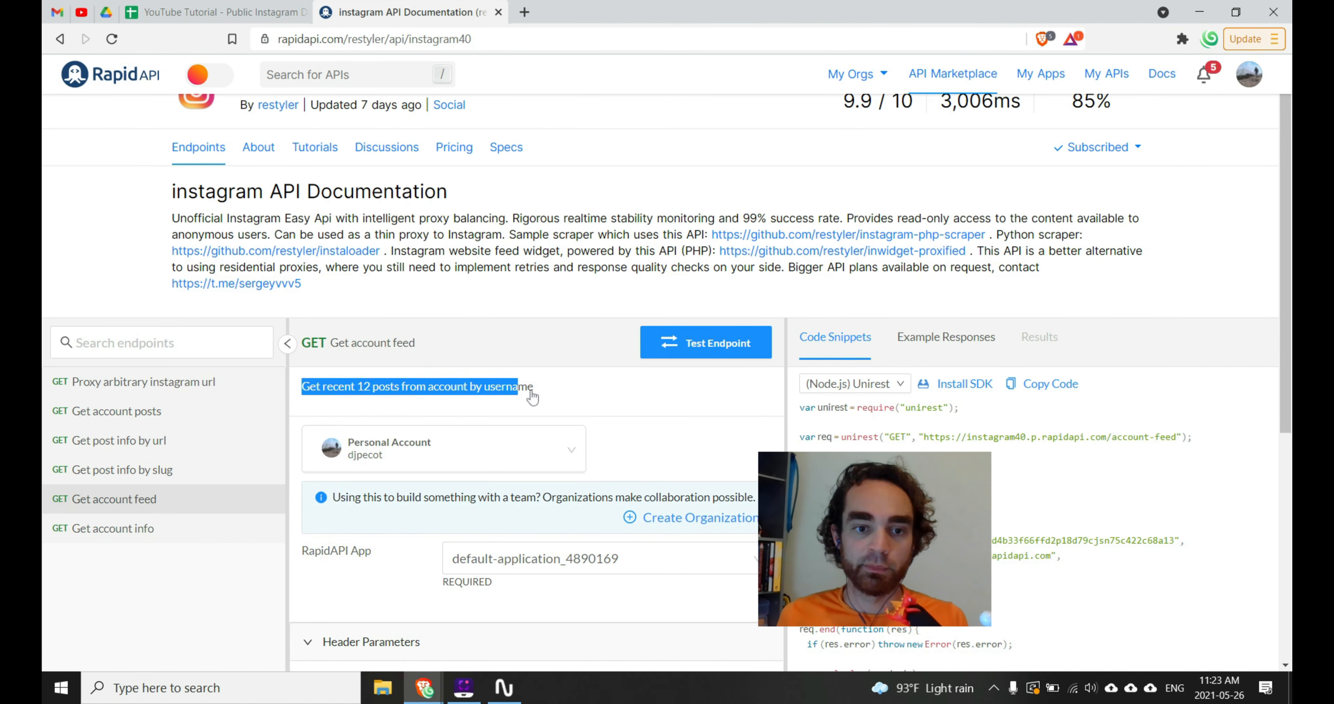
click(601, 405)
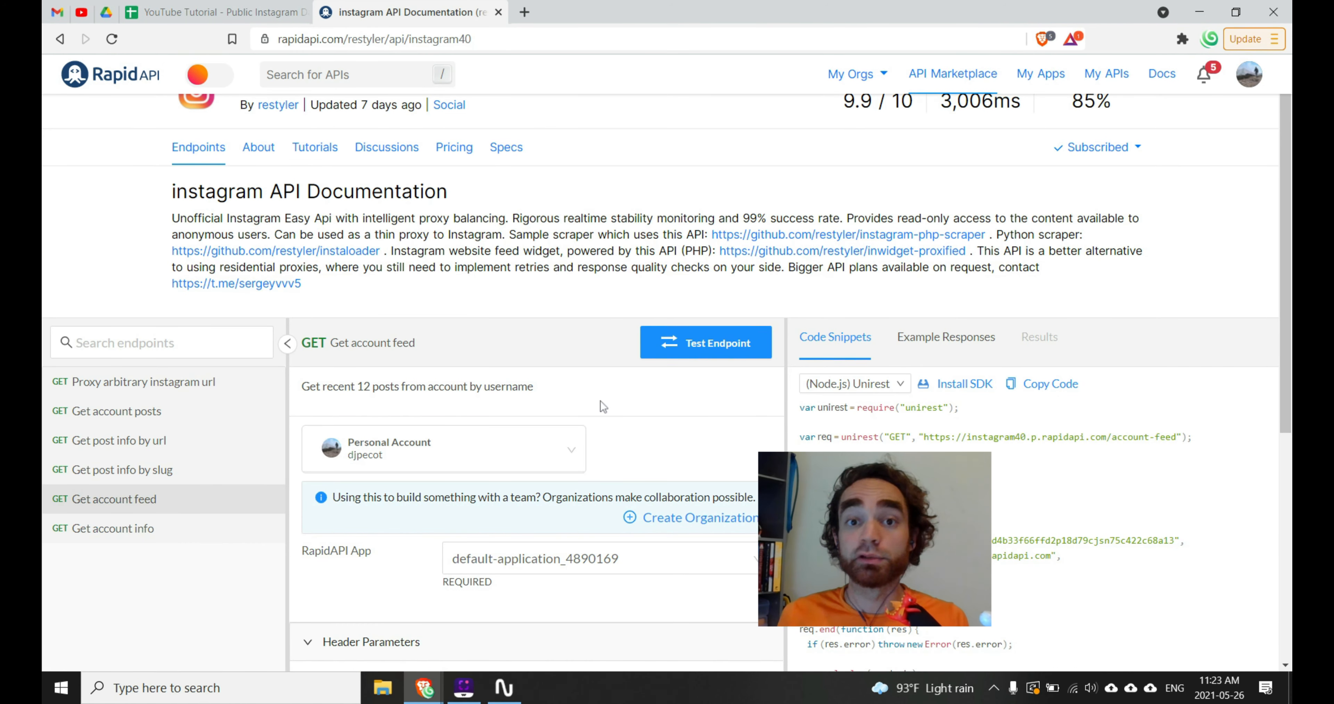
click(218, 12)
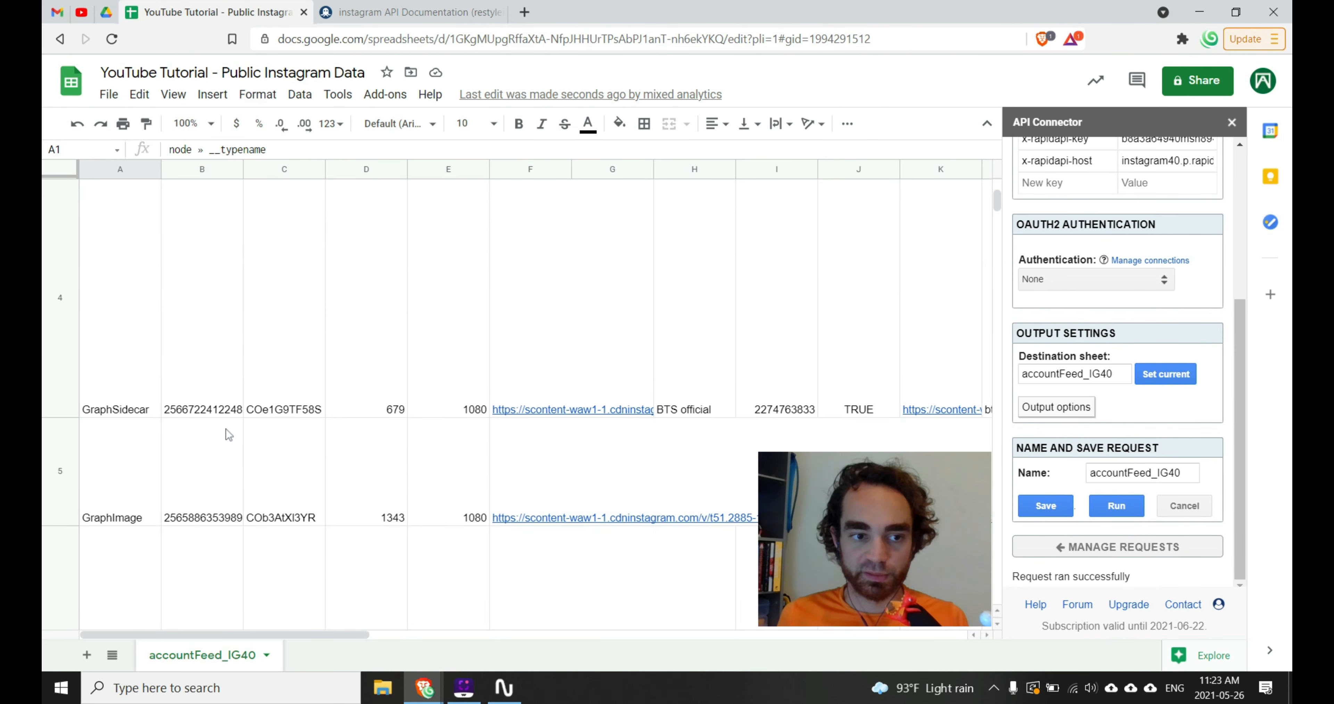
Look through the rows and columns of the imported Instagram feed data in the accountFeed_IG40 sheet.
scroll(226, 429, down, 10)
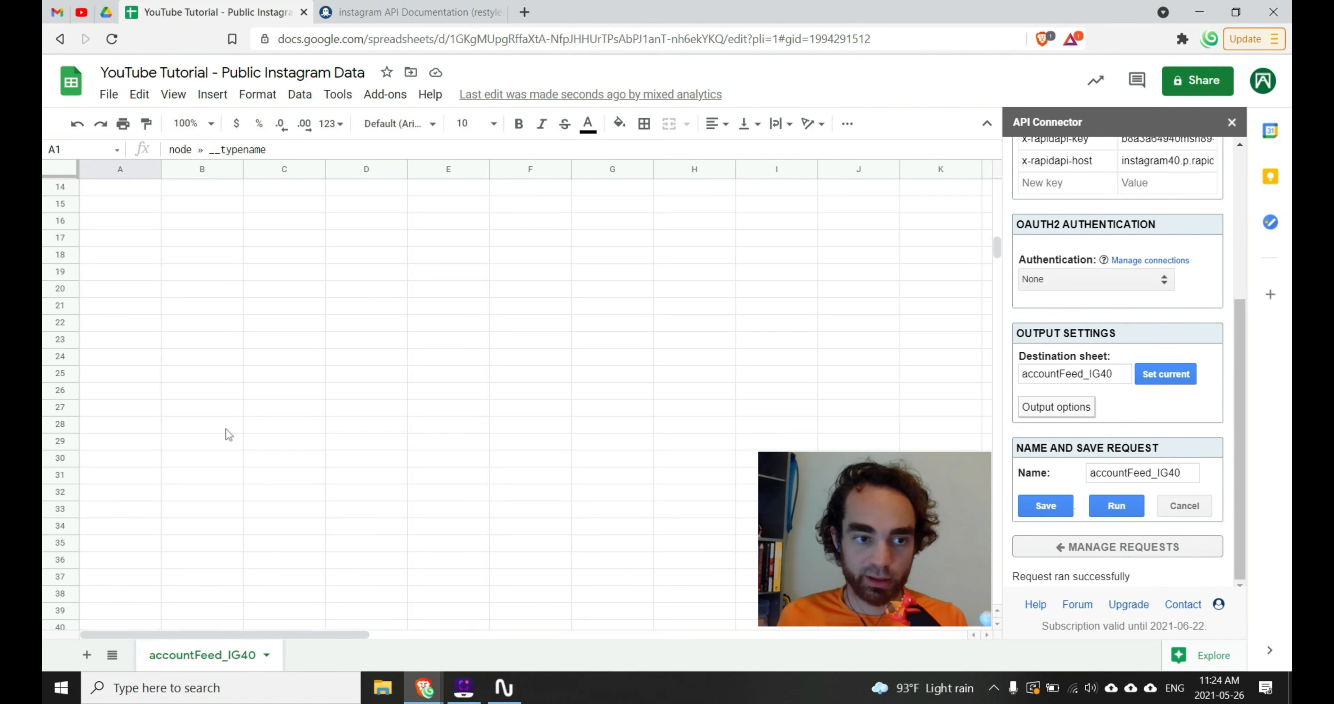
scroll(226, 429, up, 5)
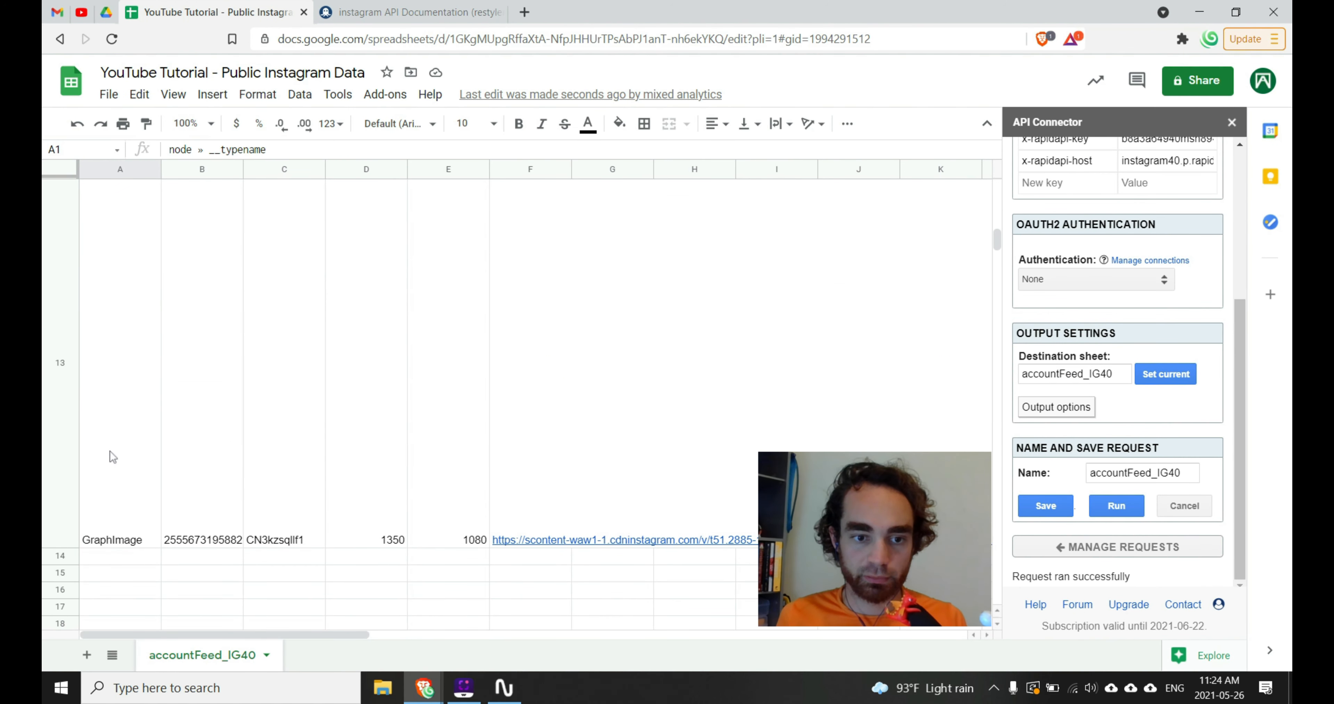
scroll(113, 454, up, 10)
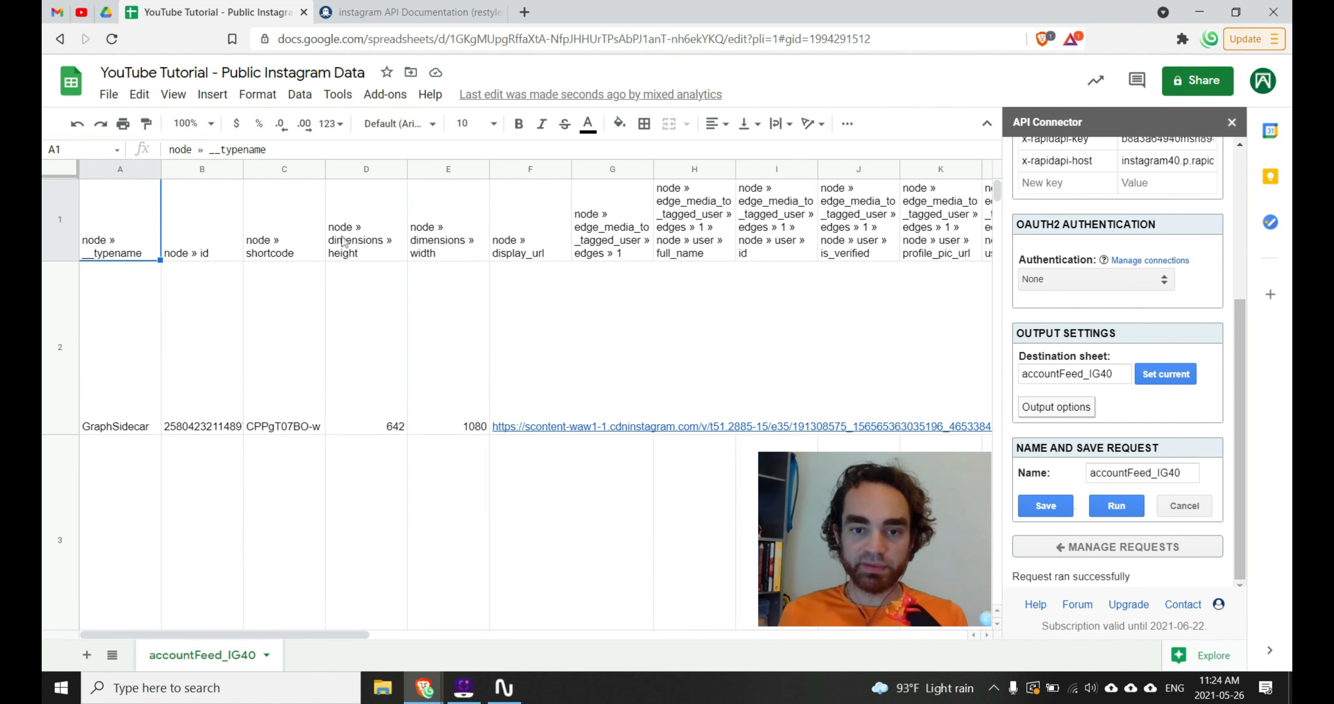
scroll(327, 358, down, 3)
scroll(329, 352, right, 6)
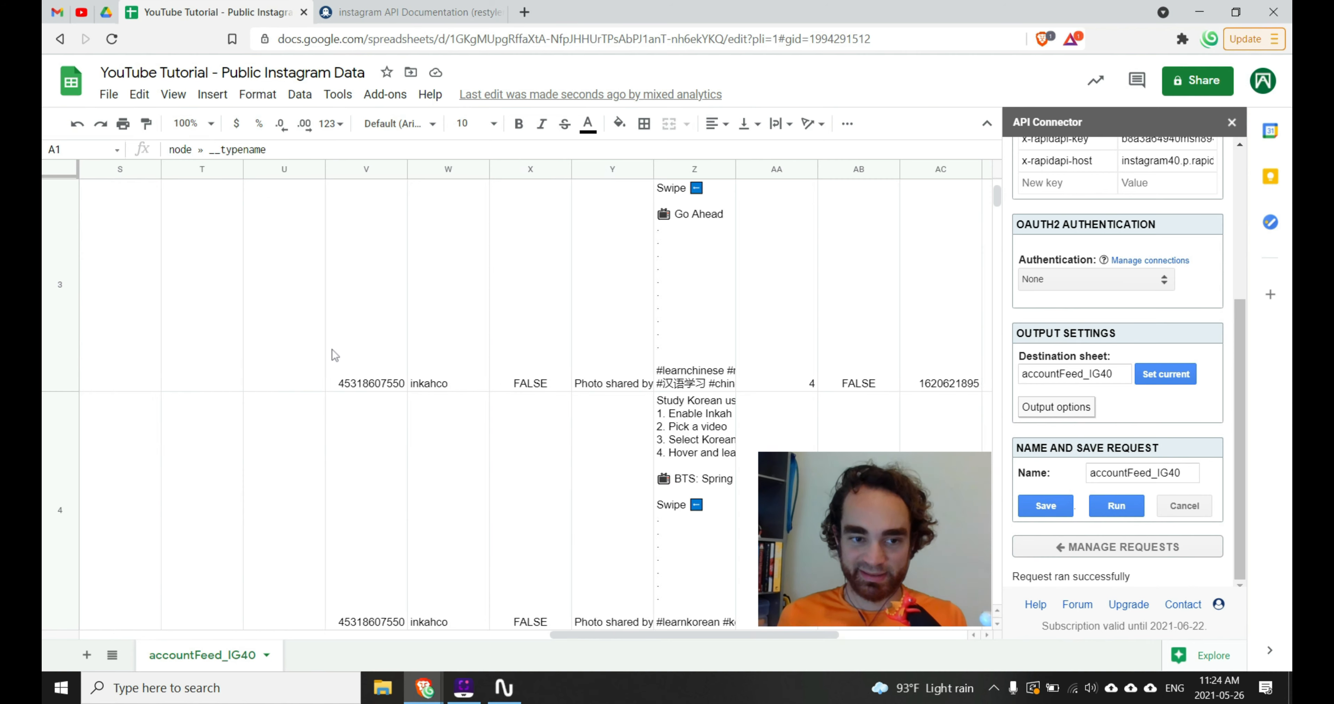
scroll(334, 347, right, 2)
scroll(344, 342, left, 8)
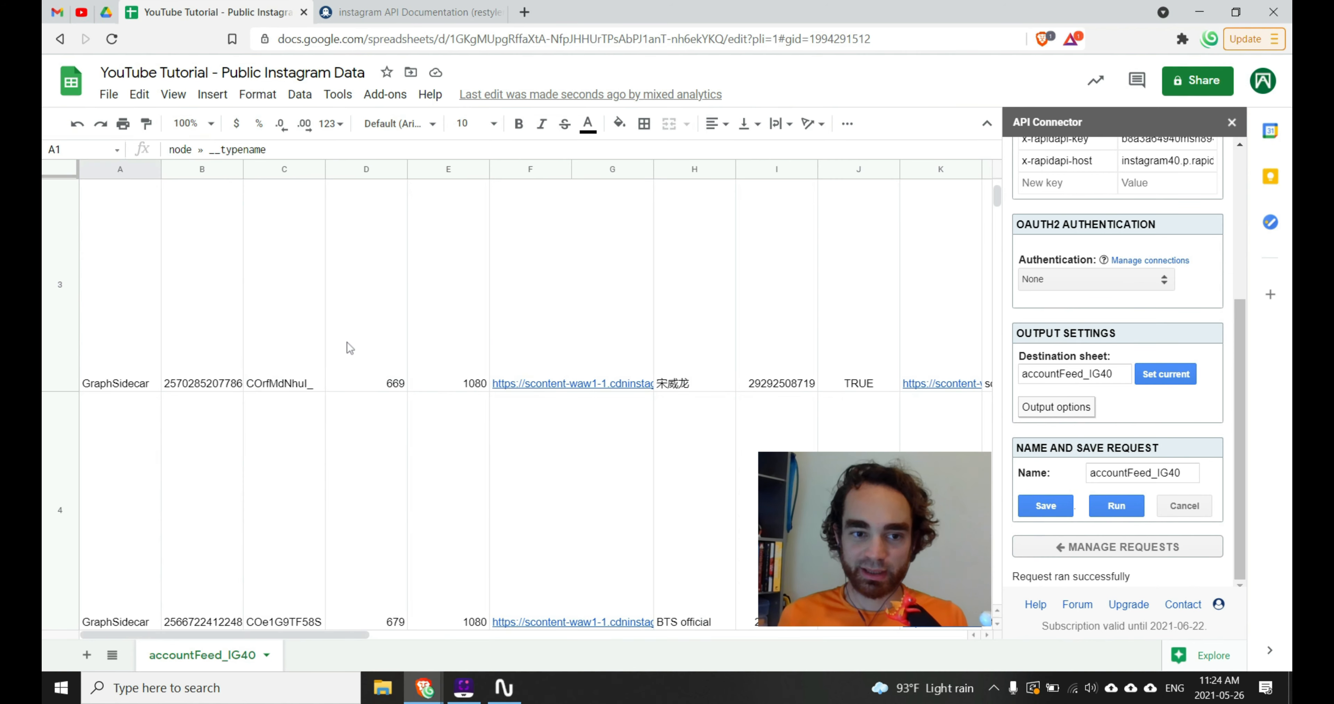
scroll(350, 348, down, 5)
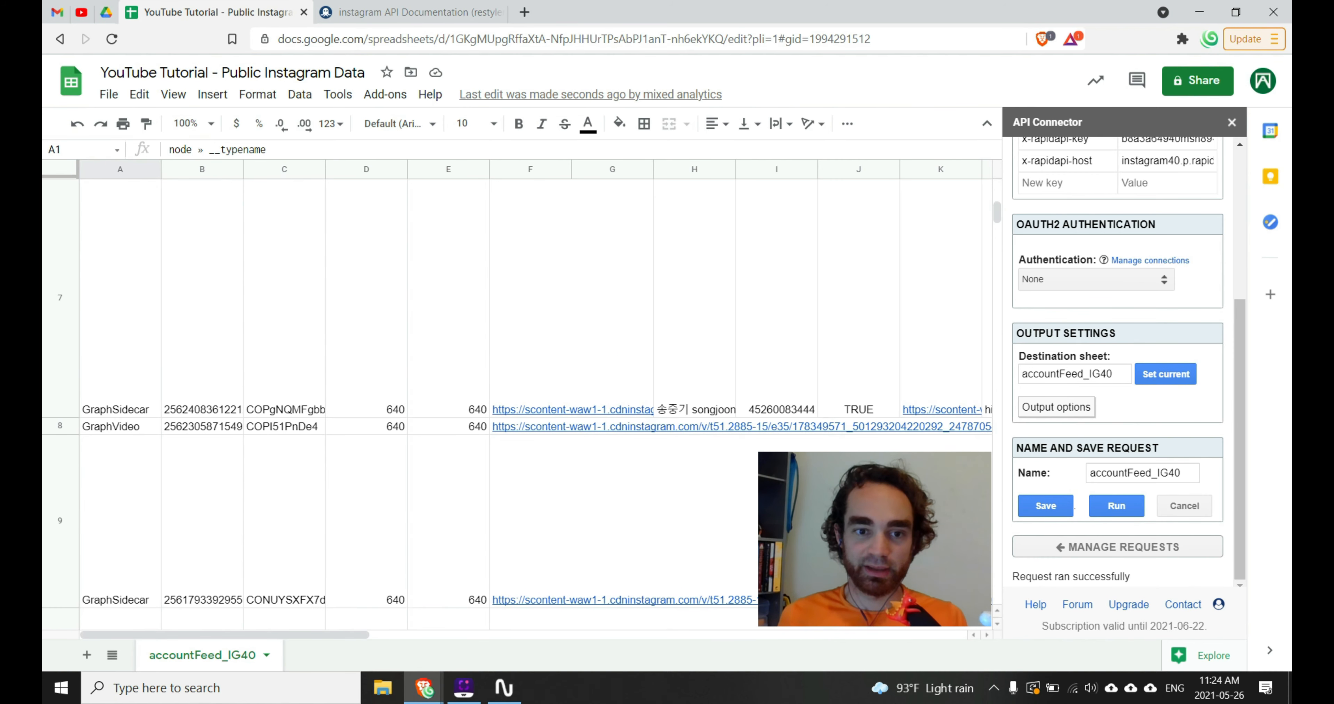
scroll(518, 393, up, 5)
scroll(518, 393, right, 8)
scroll(518, 393, left, 8)
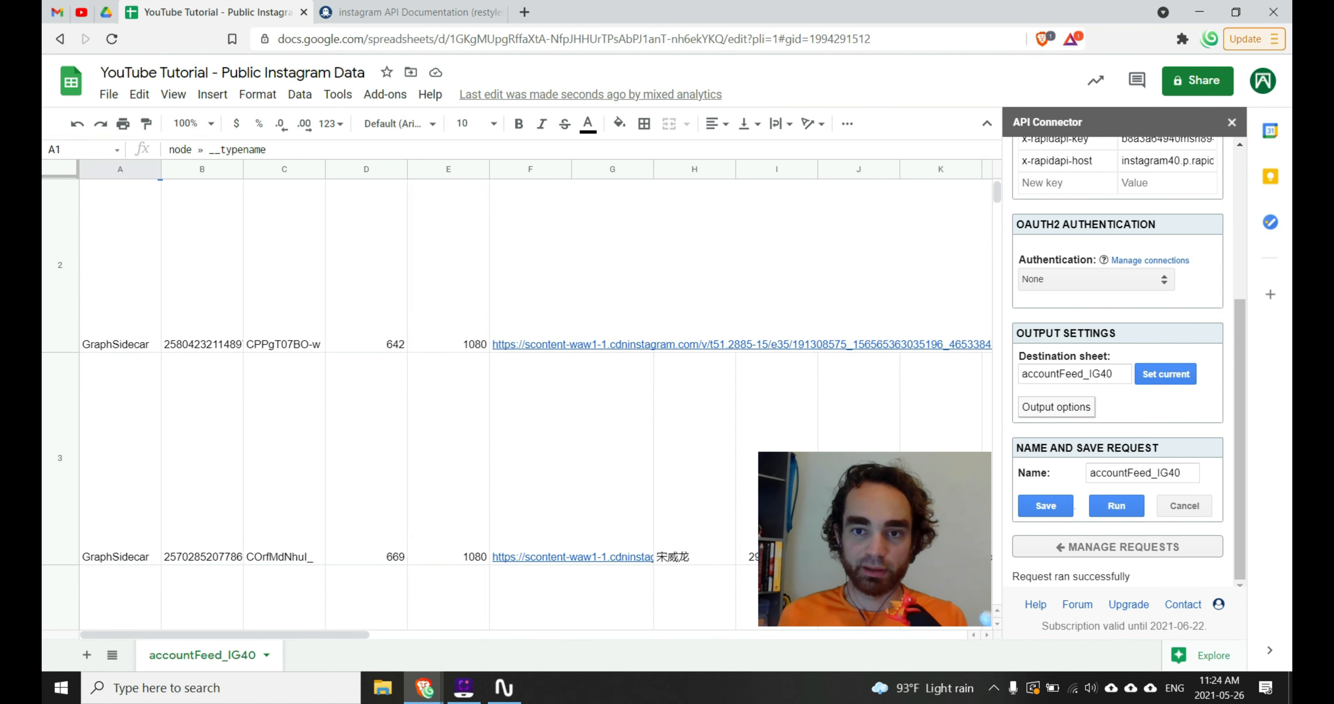
scroll(518, 393, up, 2)
scroll(243, 282, up, 1)
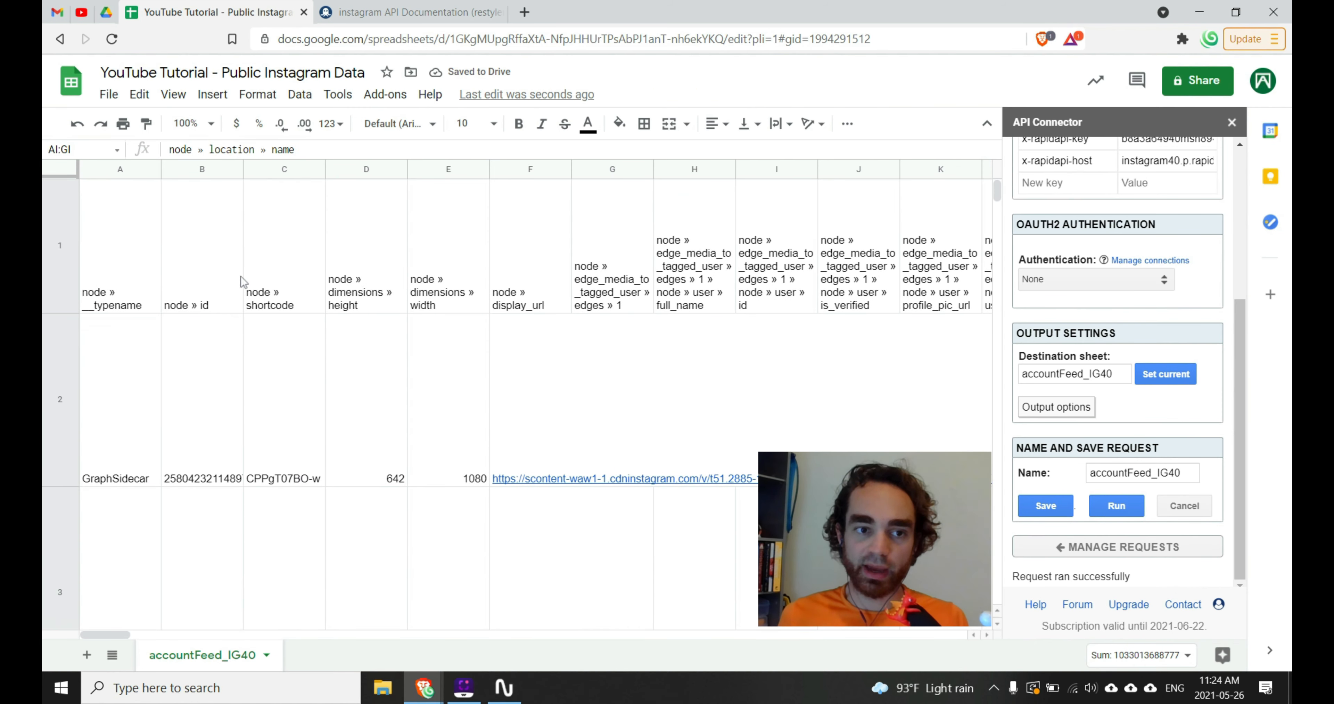
Go through the first header cells of row 1 and bold the node » display_url header in F1.
click(235, 282)
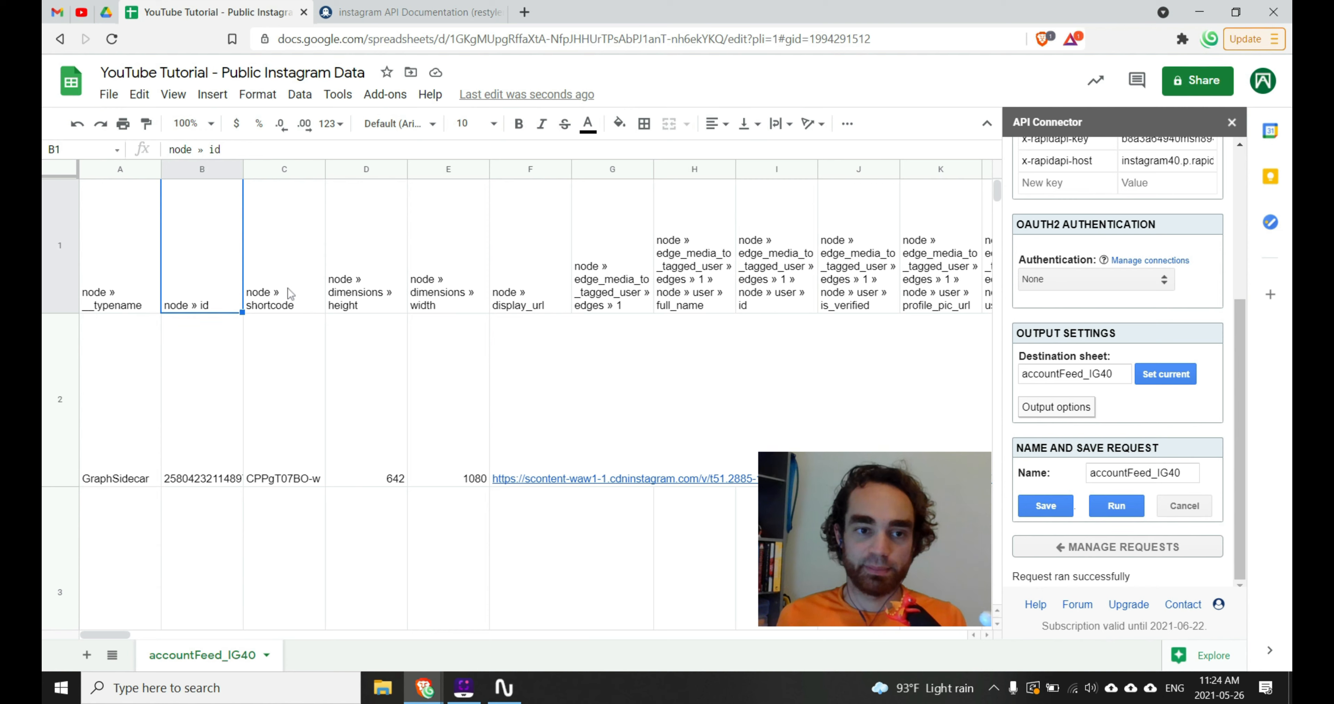
click(301, 290)
click(364, 277)
click(444, 274)
click(515, 273)
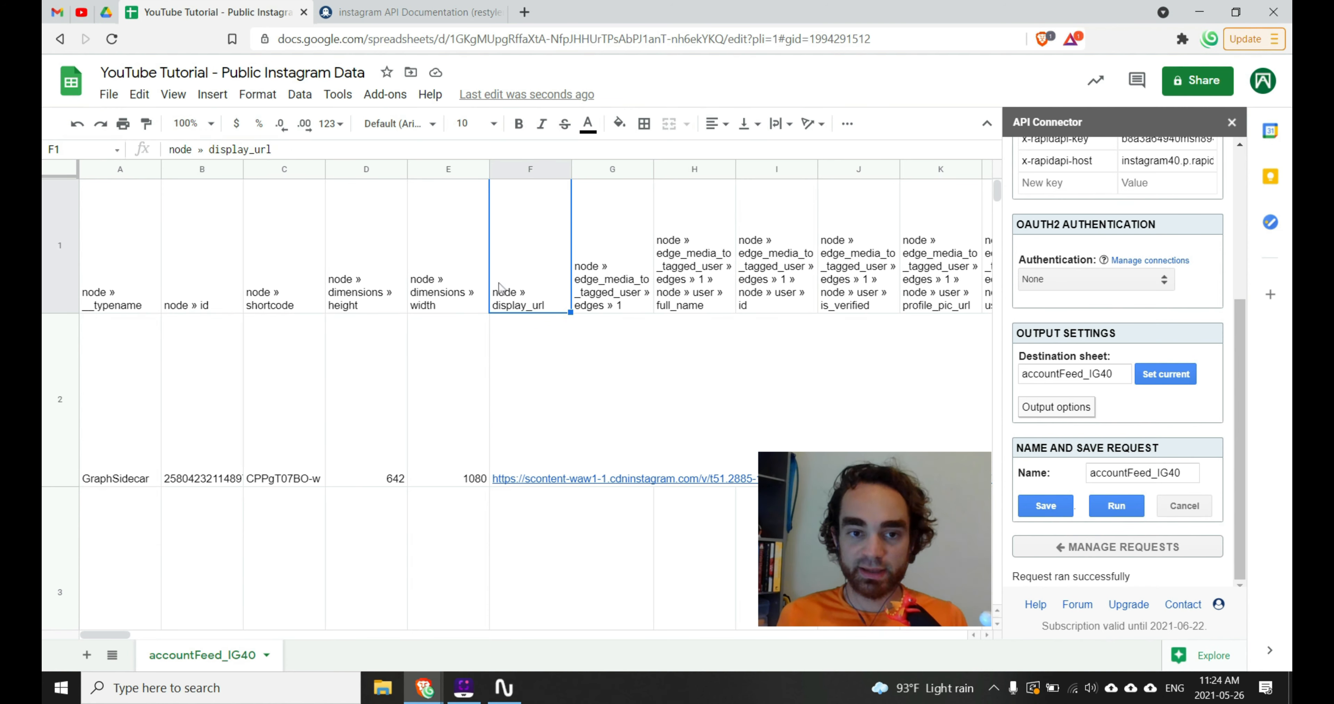
key(ctrl+b)
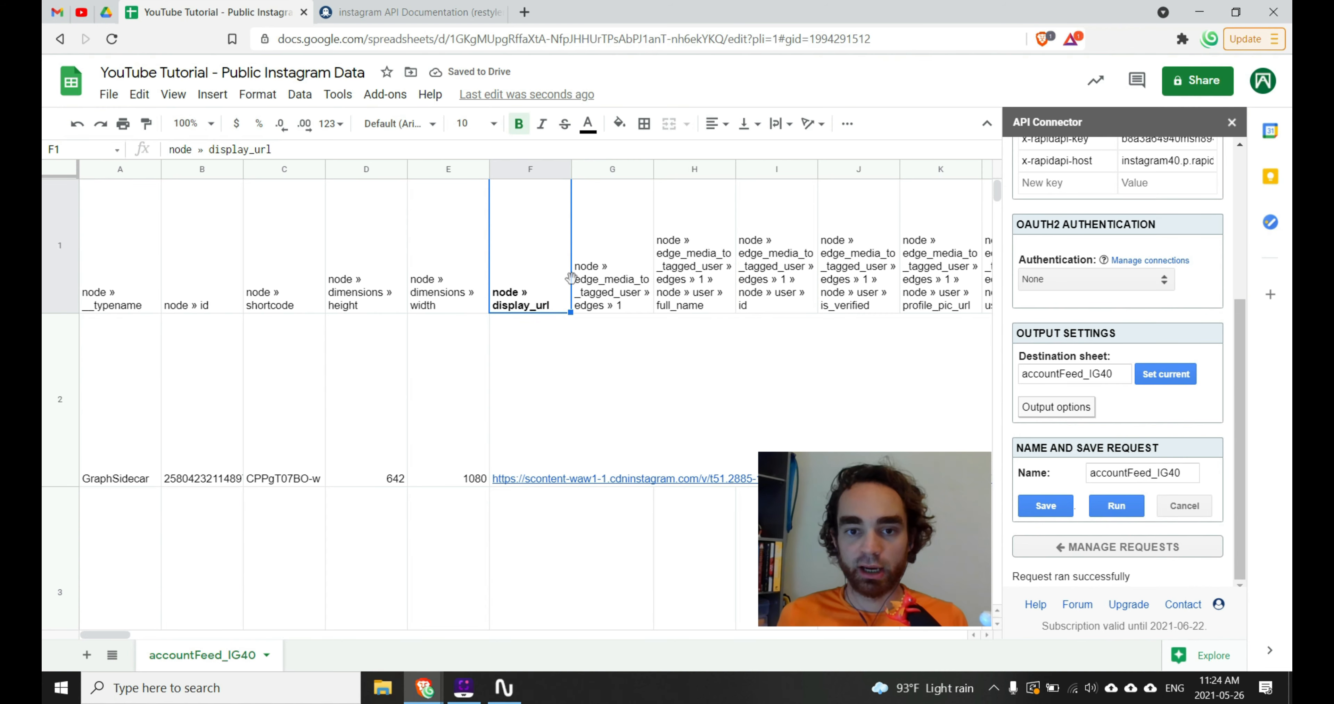
Bold the tagged user's username header in cell L1.
scroll(671, 280, right, 5)
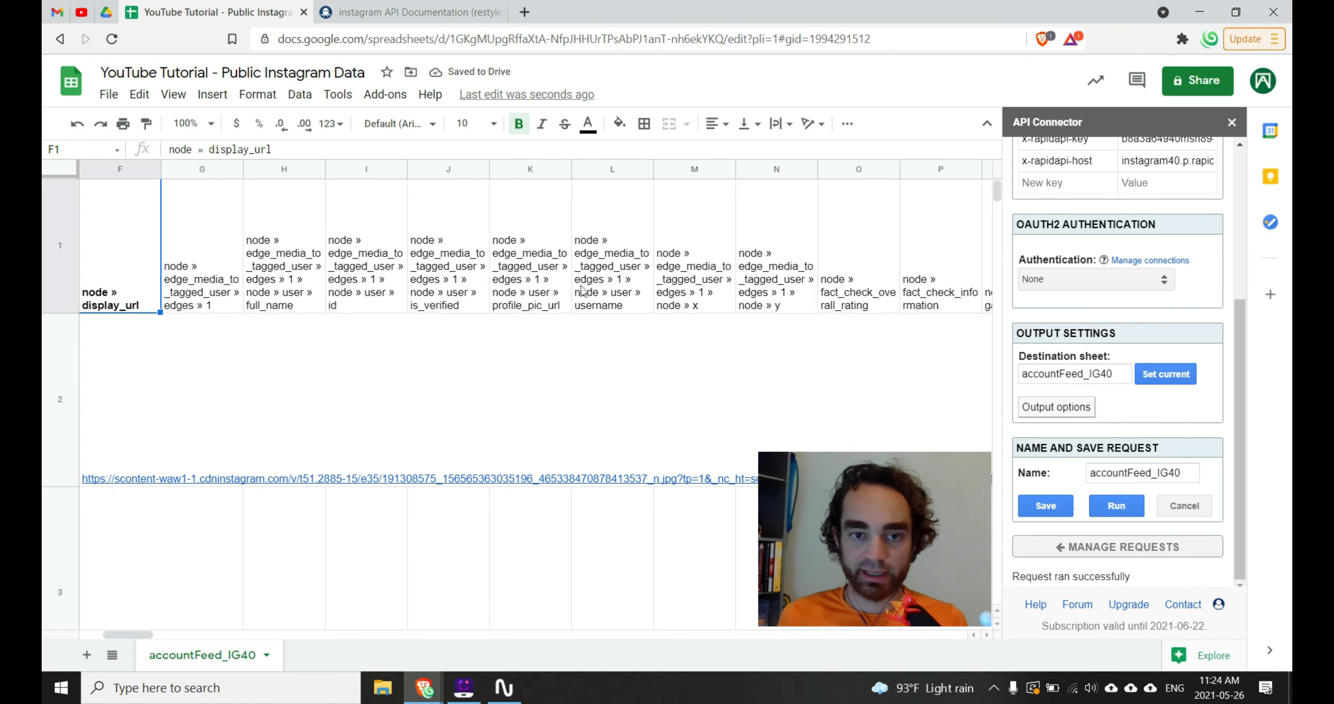
click(630, 296)
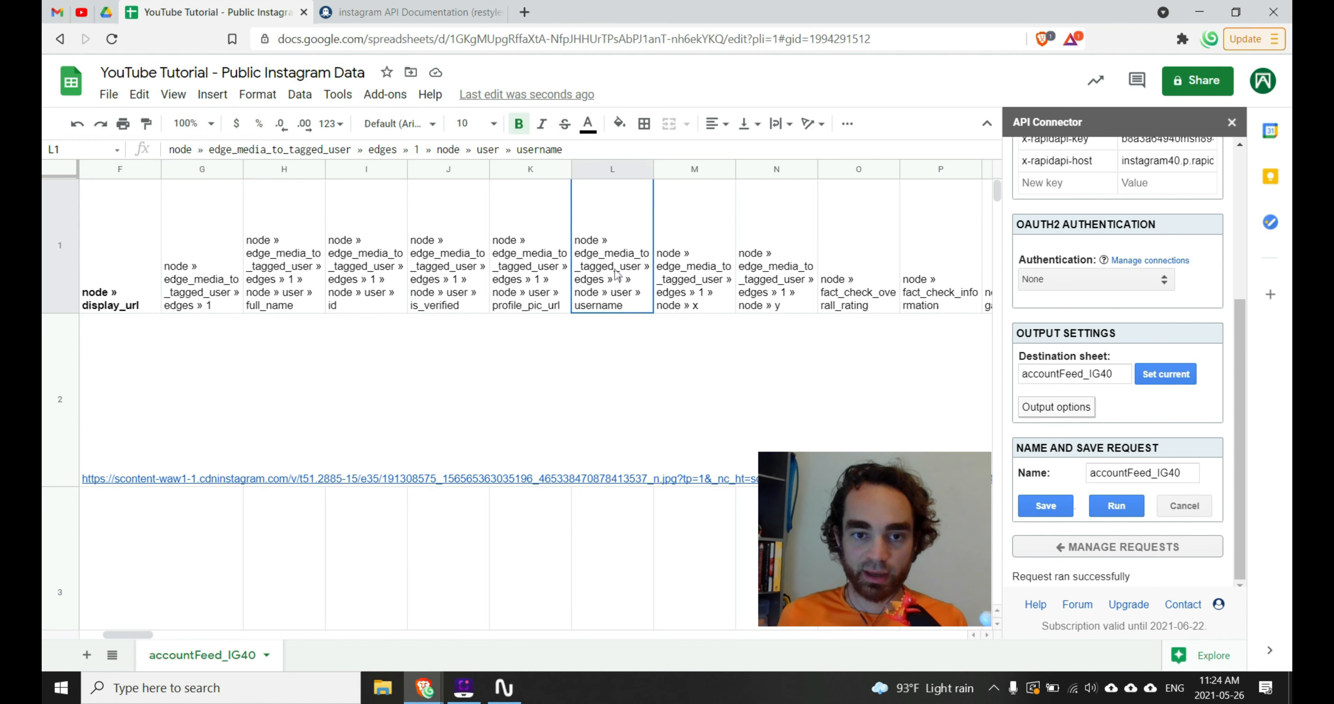
key(ctrl+b)
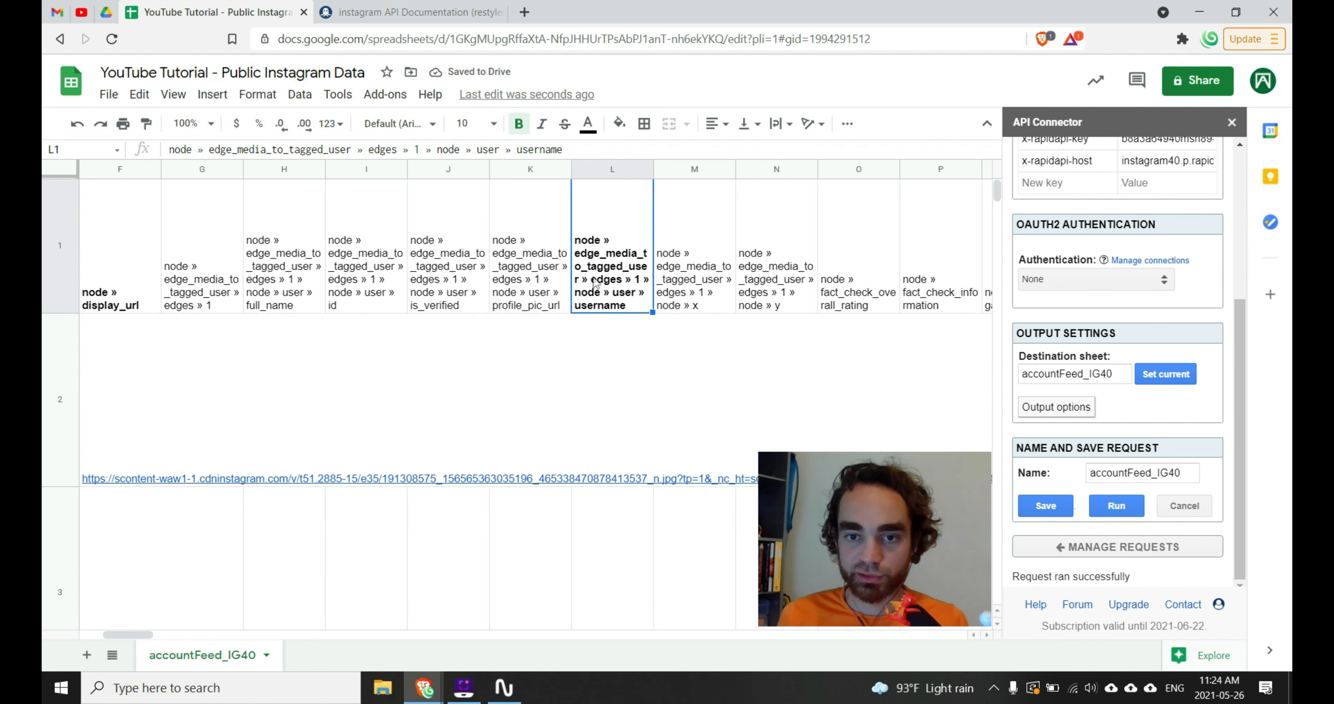
Go through the headers after column L and bold the node » accessibility_caption header in Y1.
scroll(594, 284, right, 5)
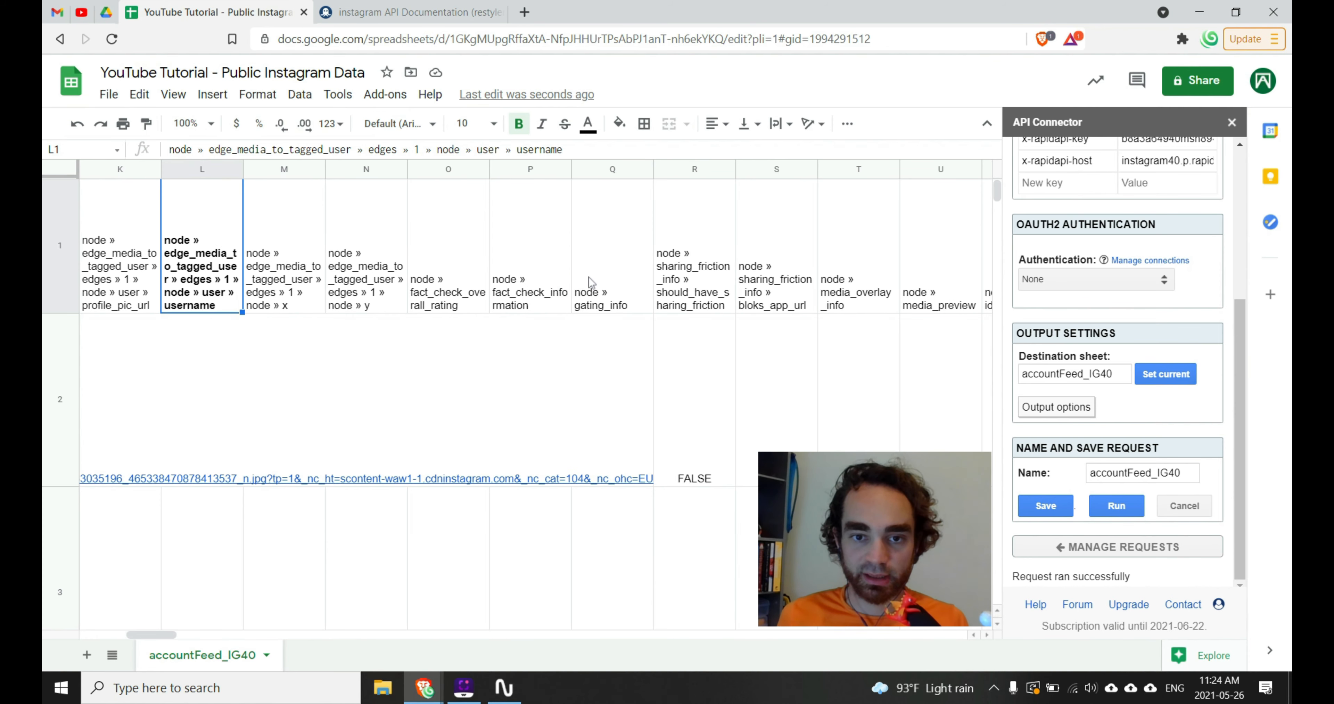
scroll(590, 282, left, 5)
scroll(590, 282, right, 15)
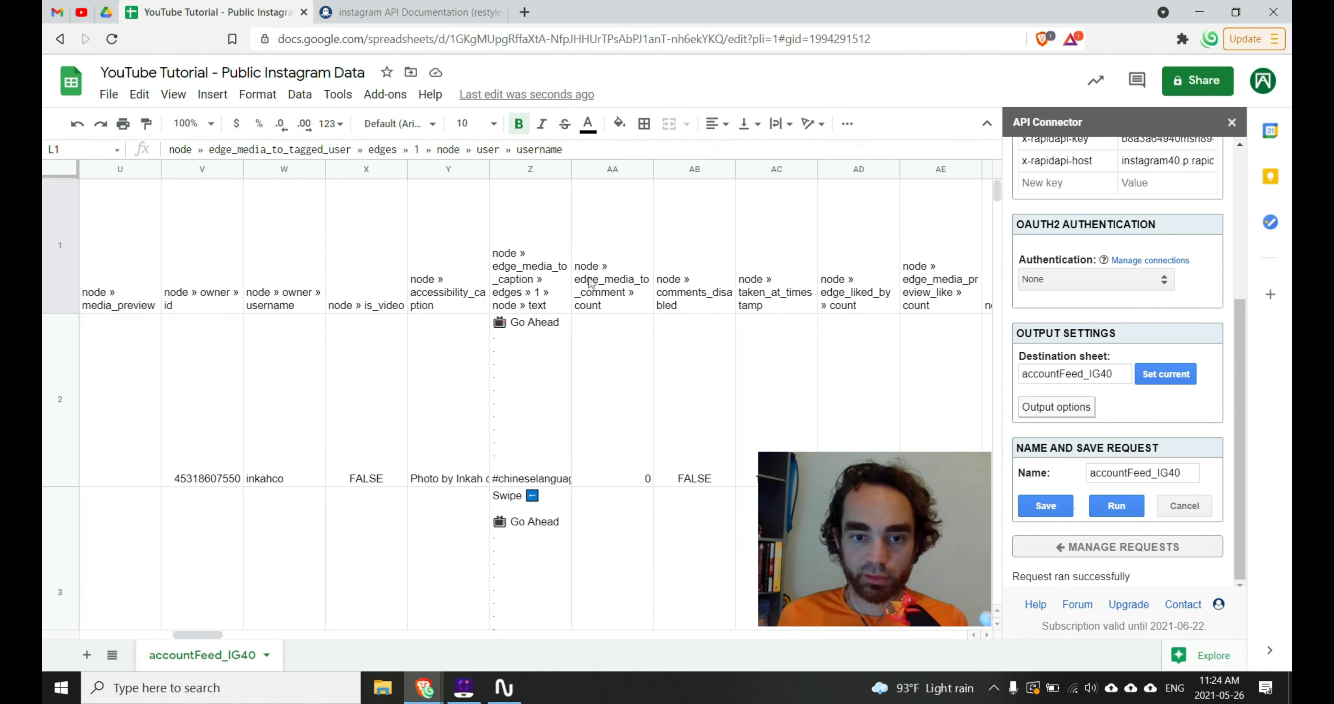
scroll(590, 282, left, 5)
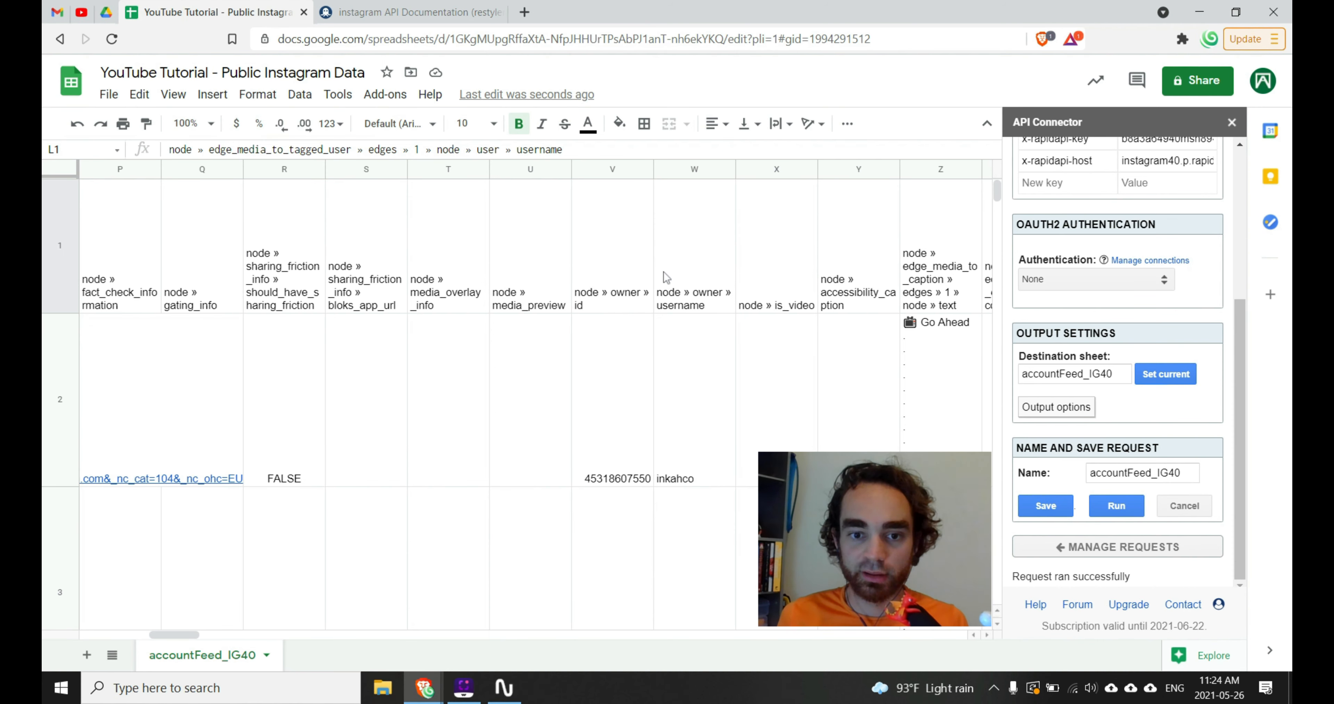
click(683, 303)
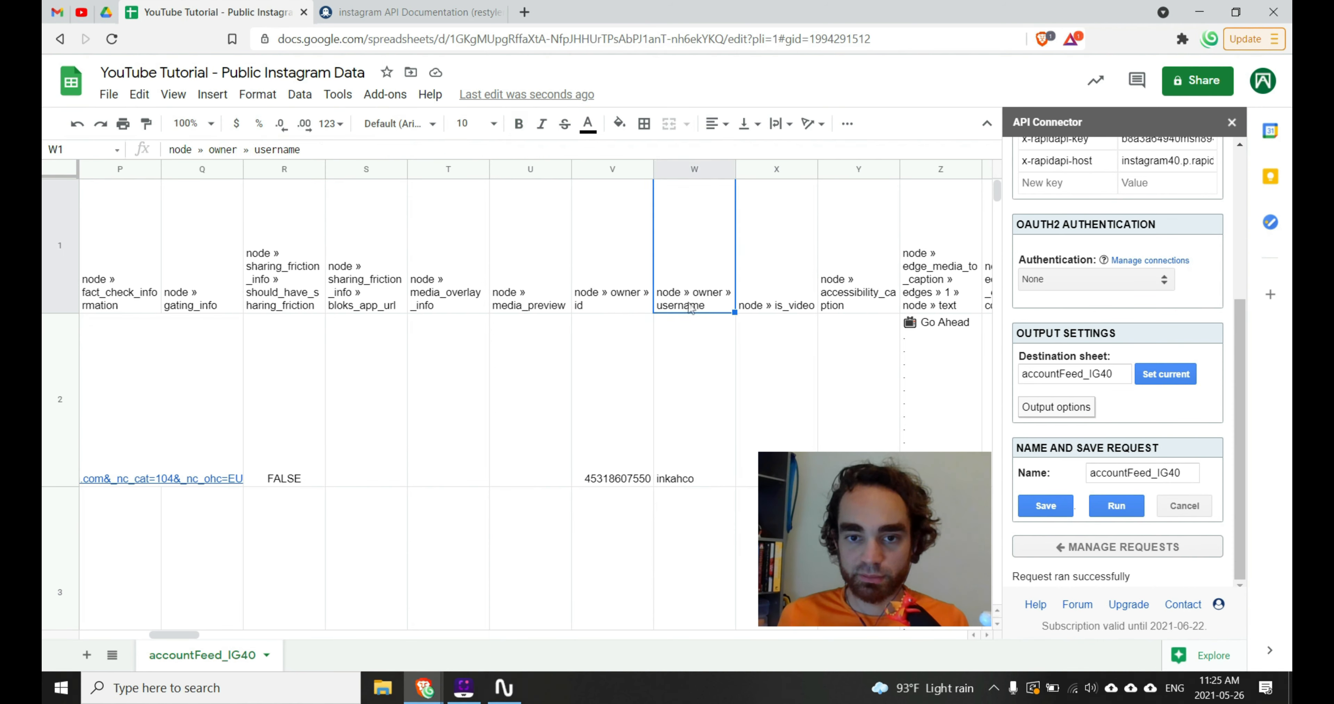
scroll(779, 282, right, 5)
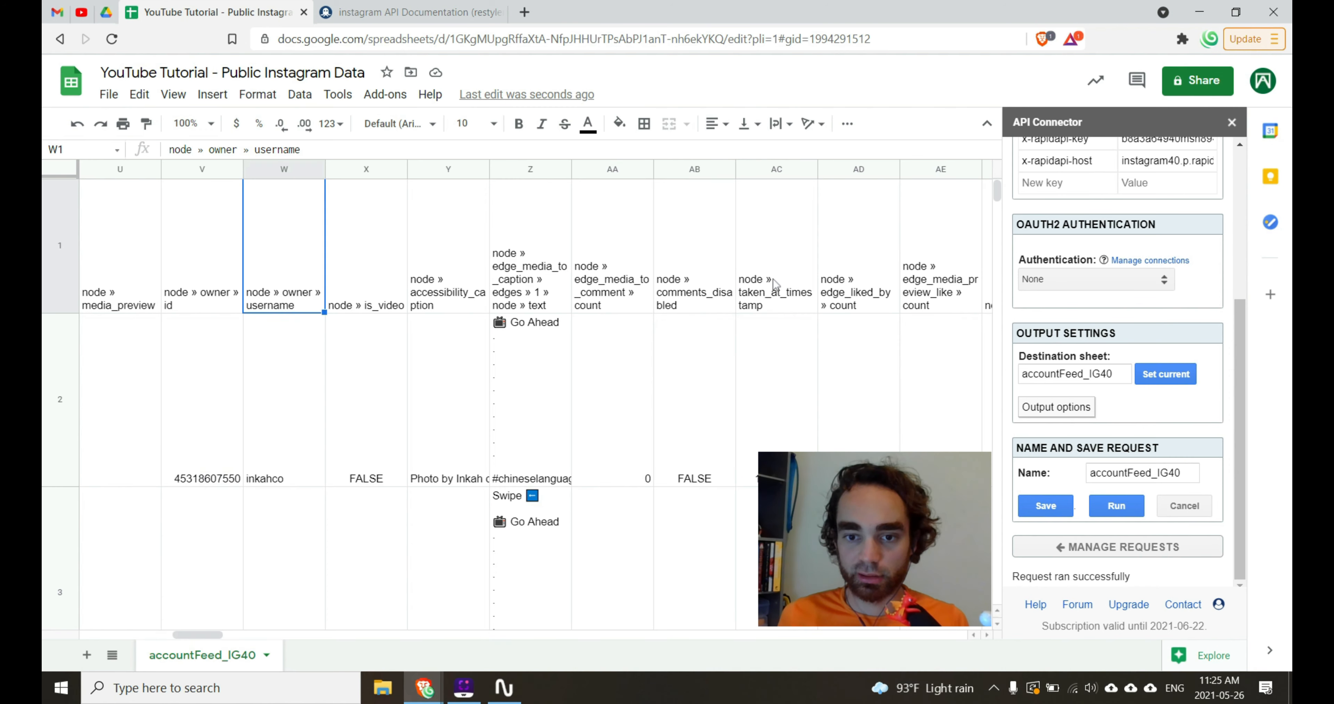
click(473, 274)
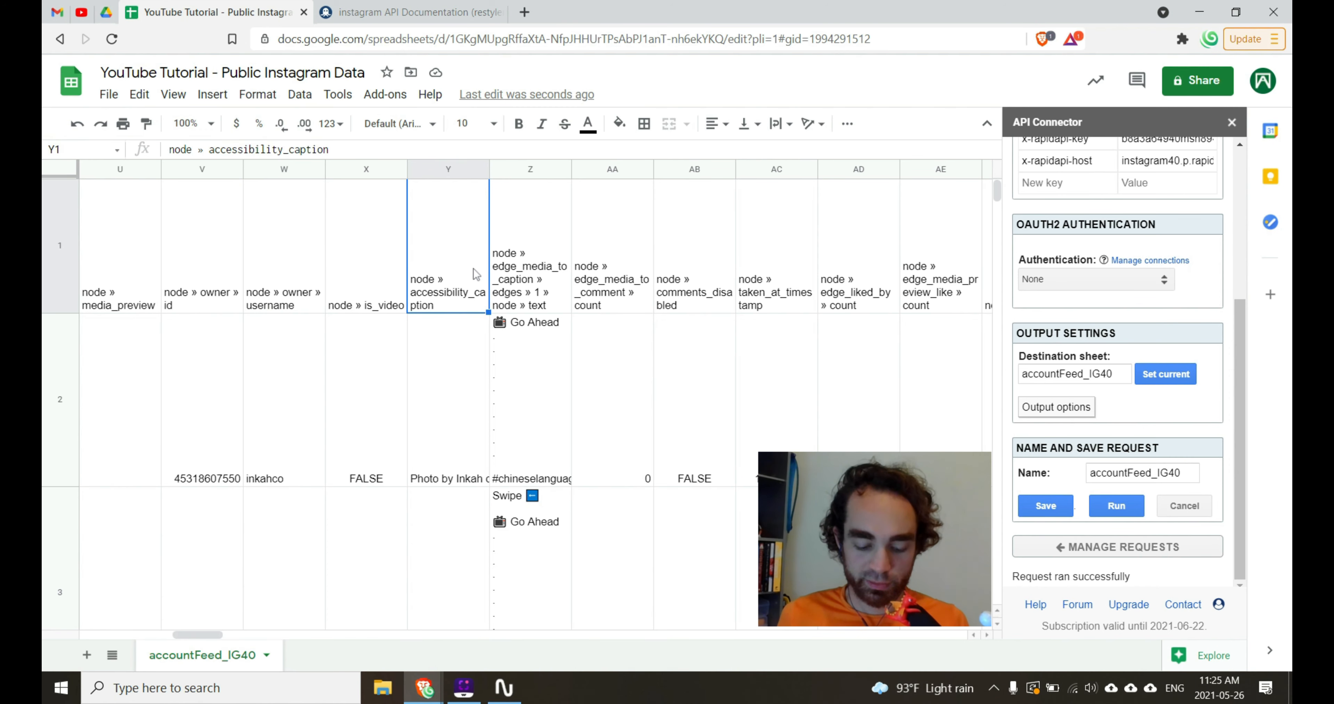
key(ctrl+b)
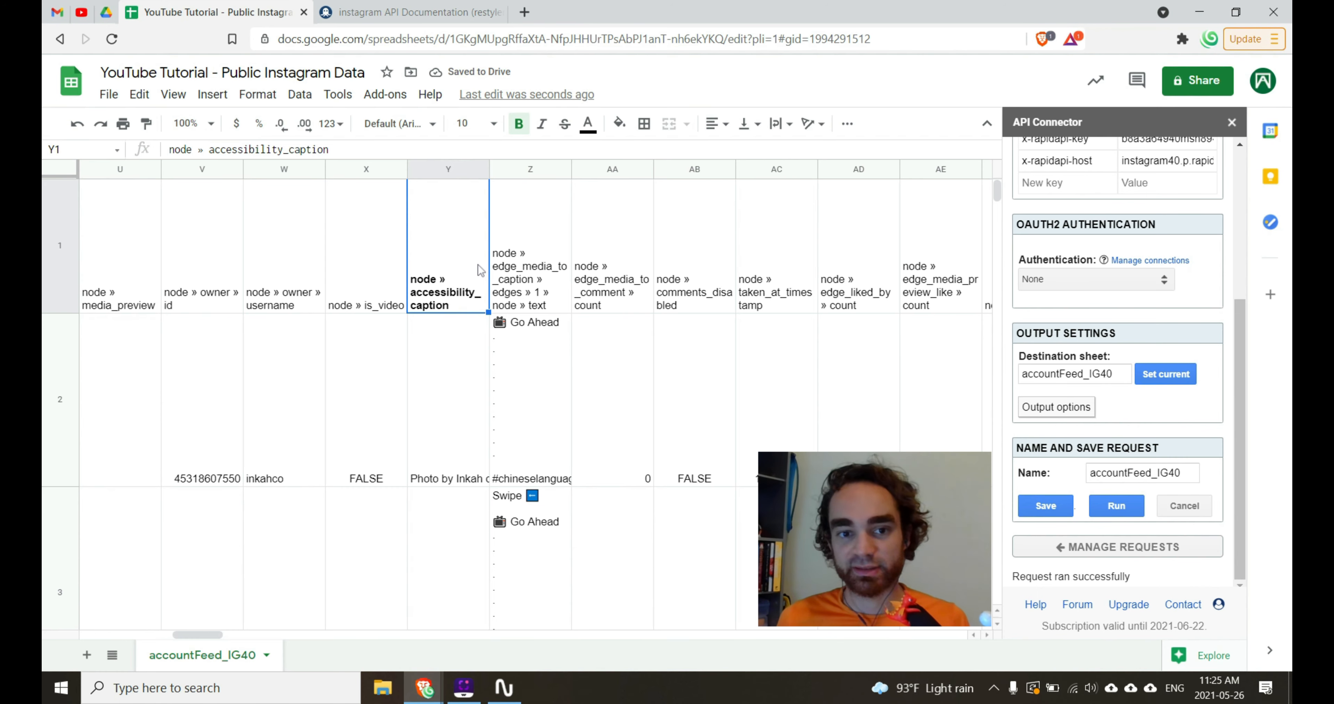
Bold the caption text, comment count and edge_liked_by count headers in cells Z1, AA1 and AD1.
click(534, 257)
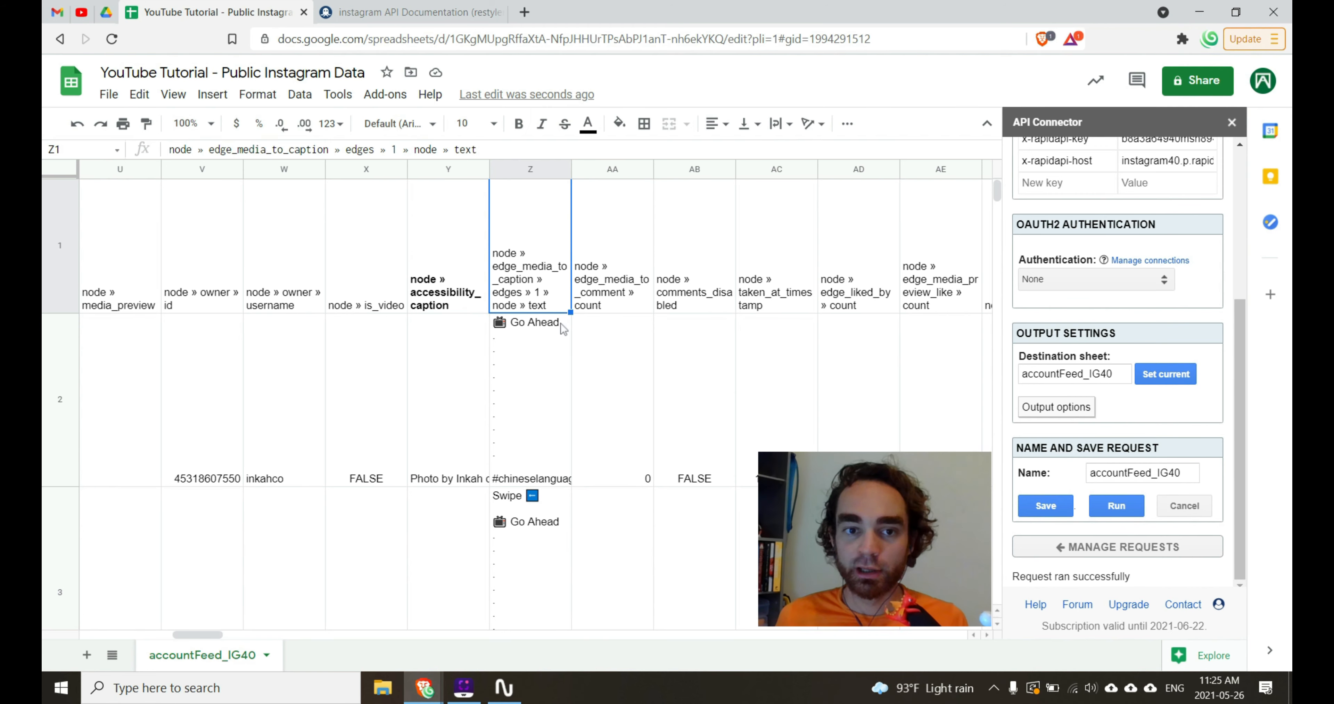
key(ctrl+b)
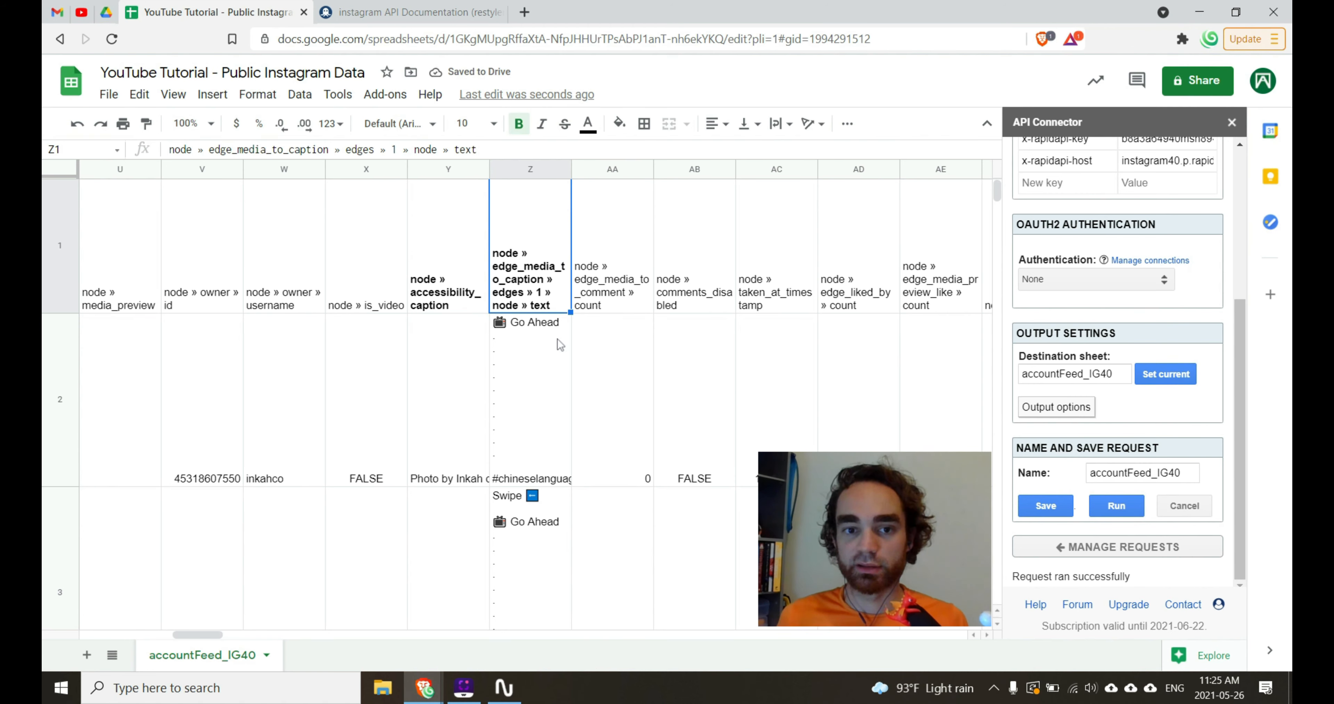
click(607, 268)
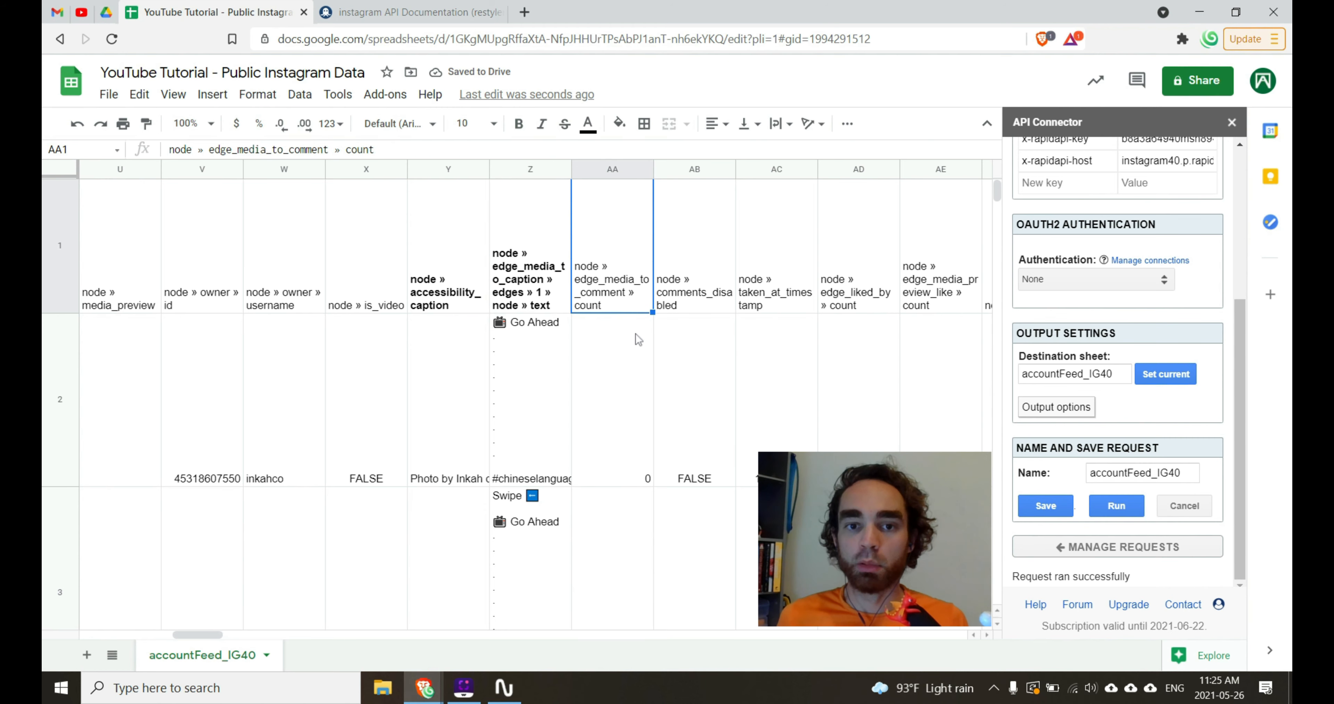
key(ctrl+b)
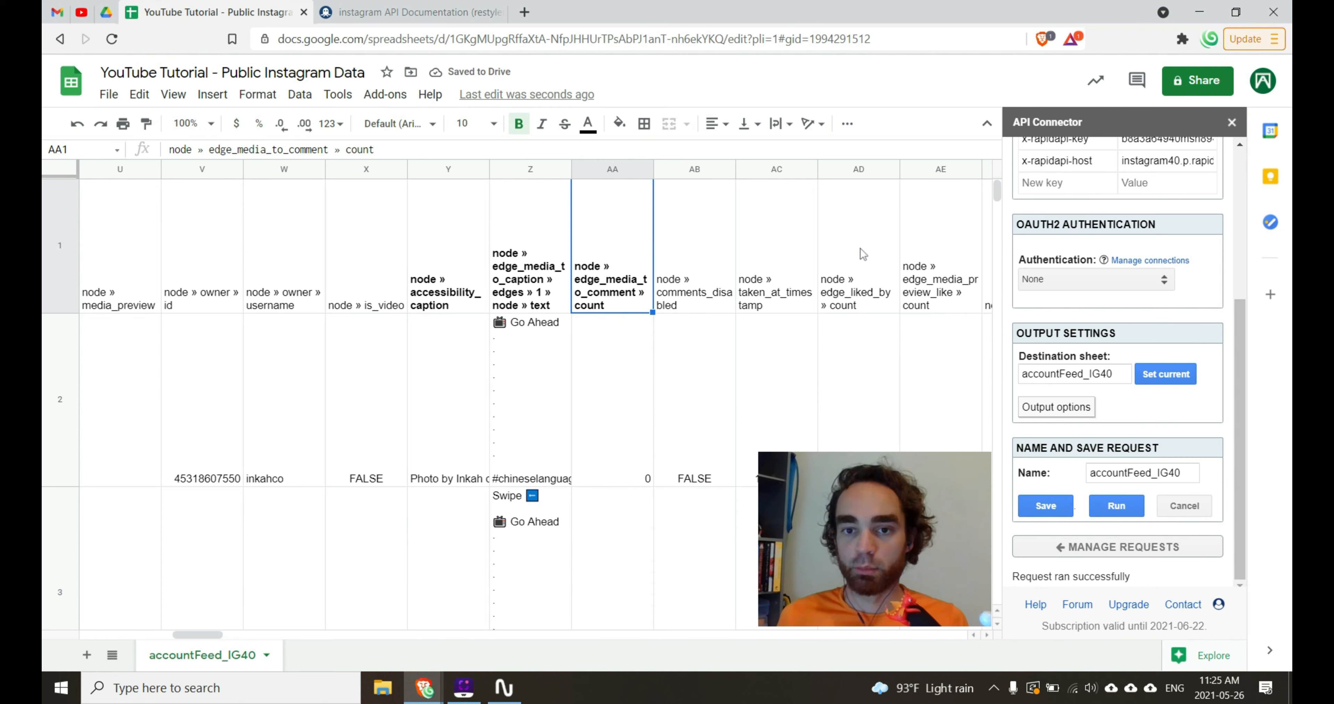
click(864, 275)
key(ctrl+b)
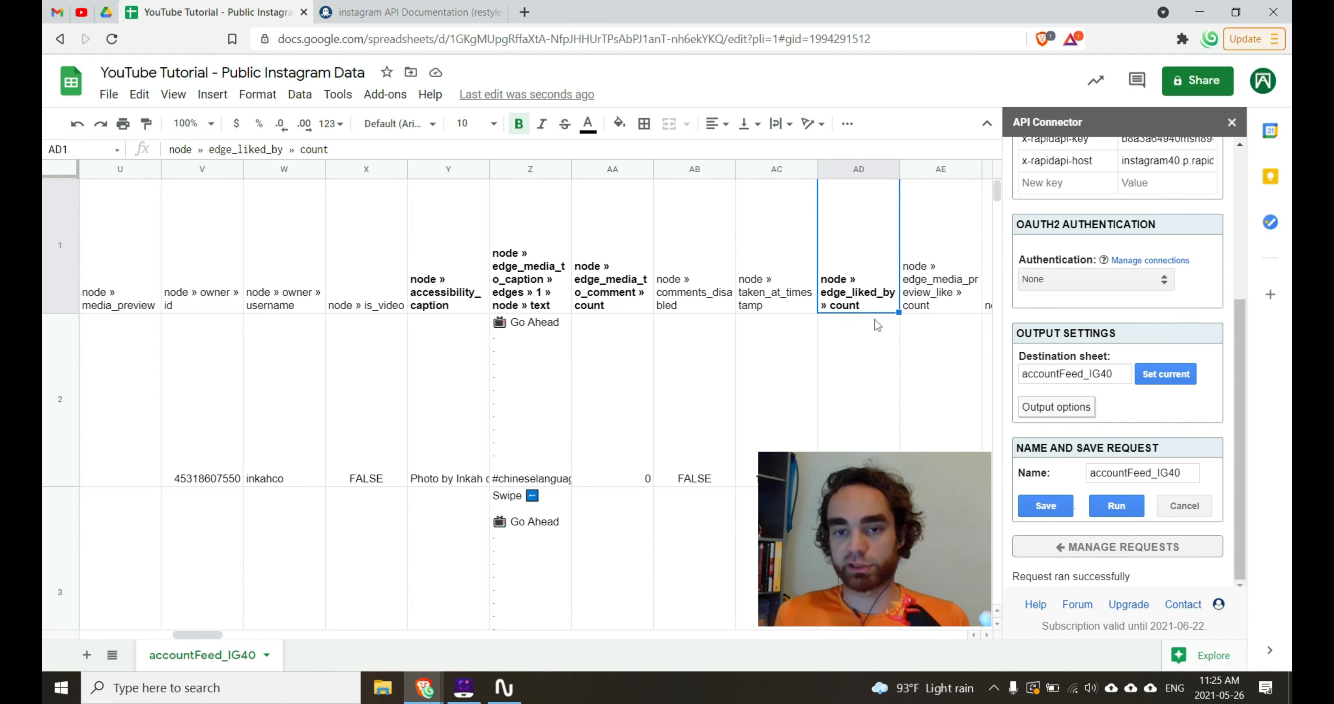
Add a new sheet to the spreadsheet and name it IGDashboard.
click(85, 657)
double_click(319, 662)
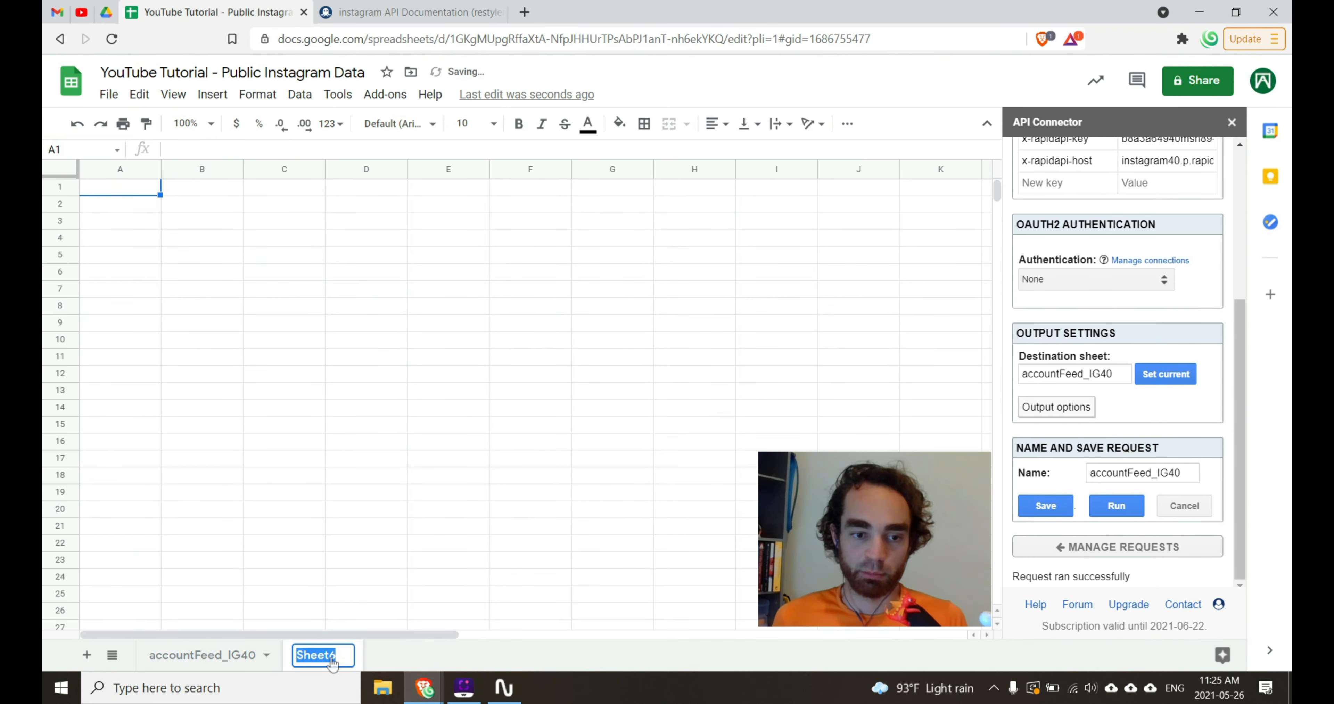
text(IG)
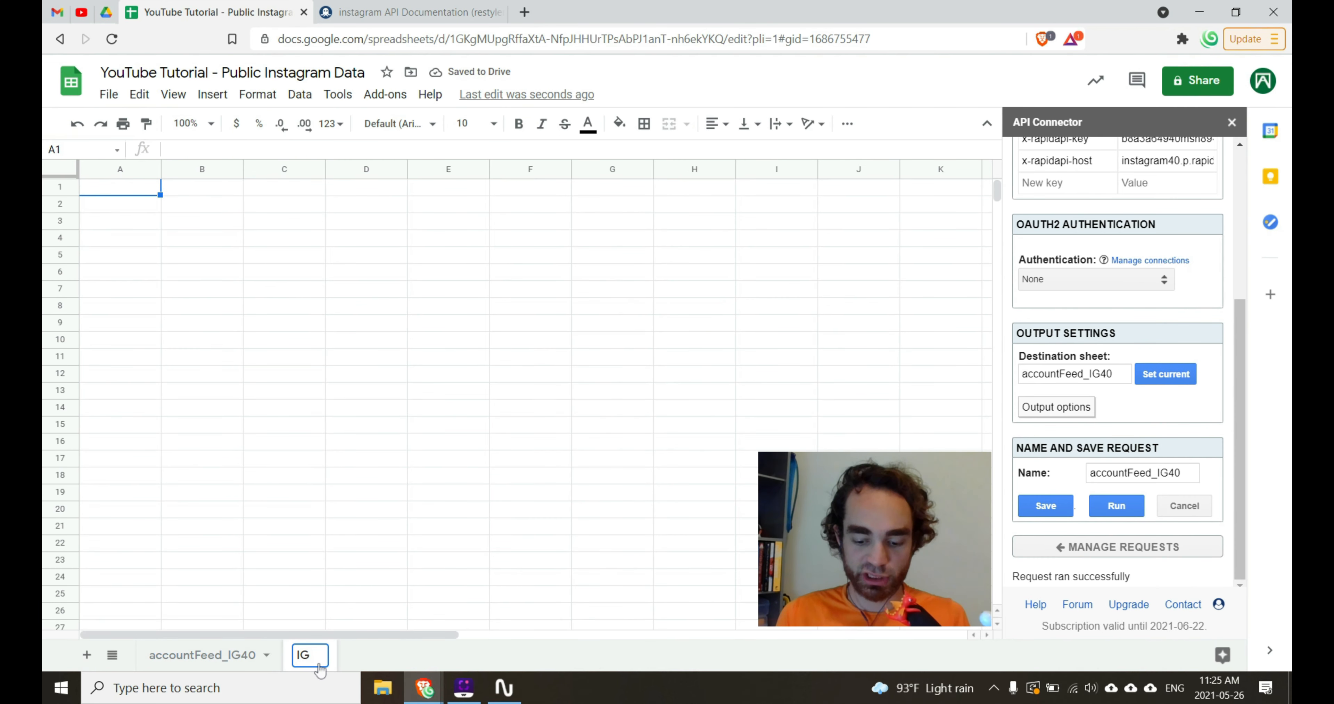
text(Dashboard)
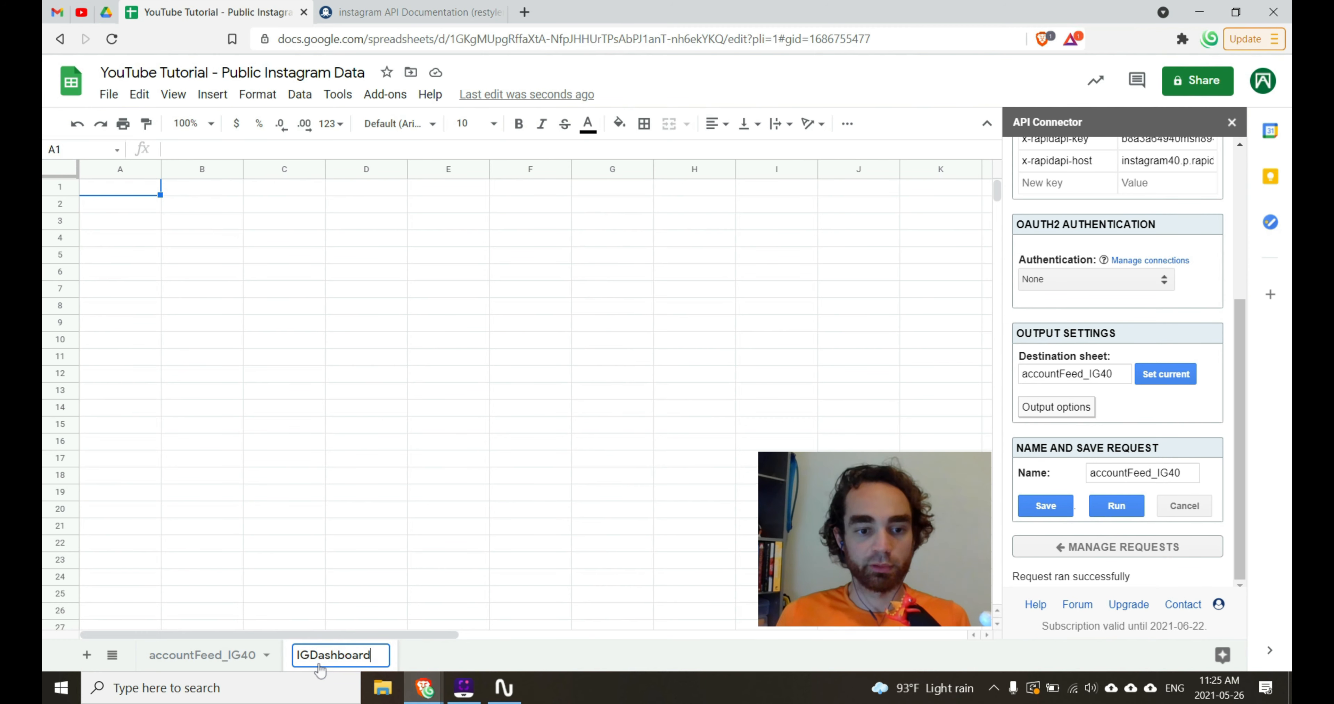
key(Return)
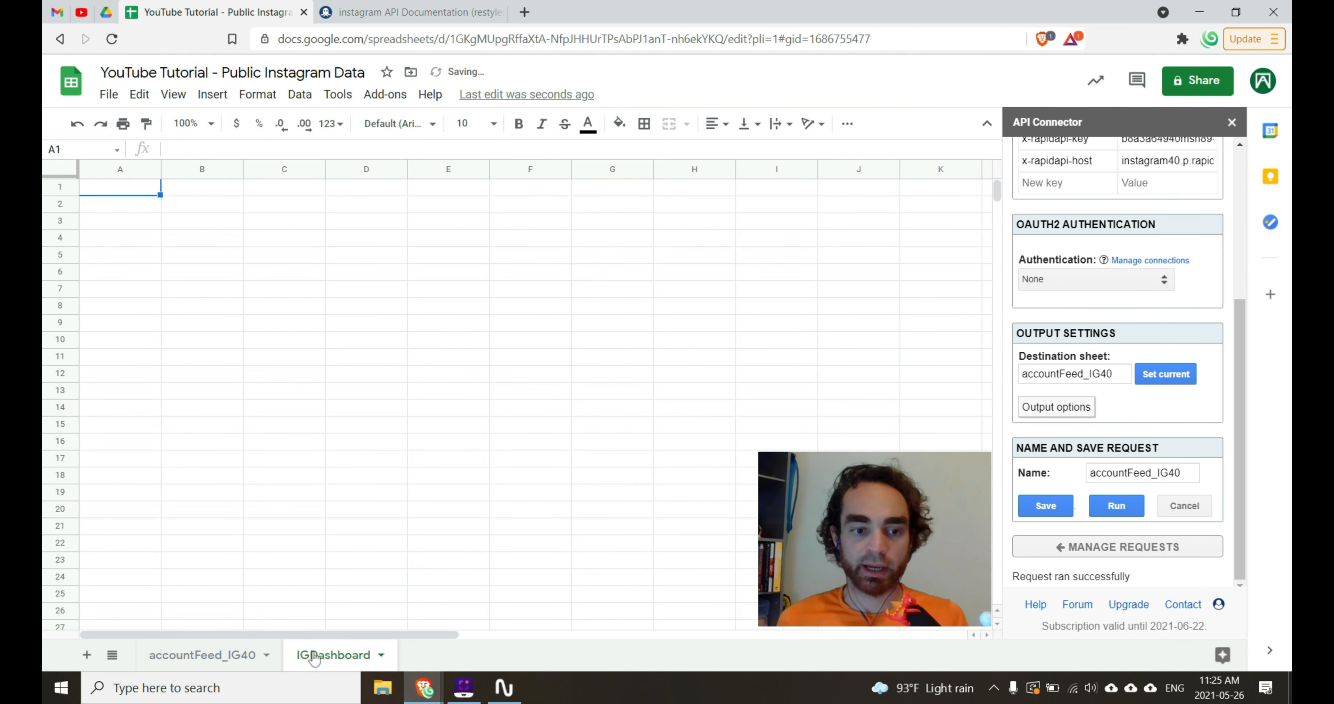
Return to the accountFeed_IG40 sheet and review the bolded caption, comment count and like count columns.
click(217, 658)
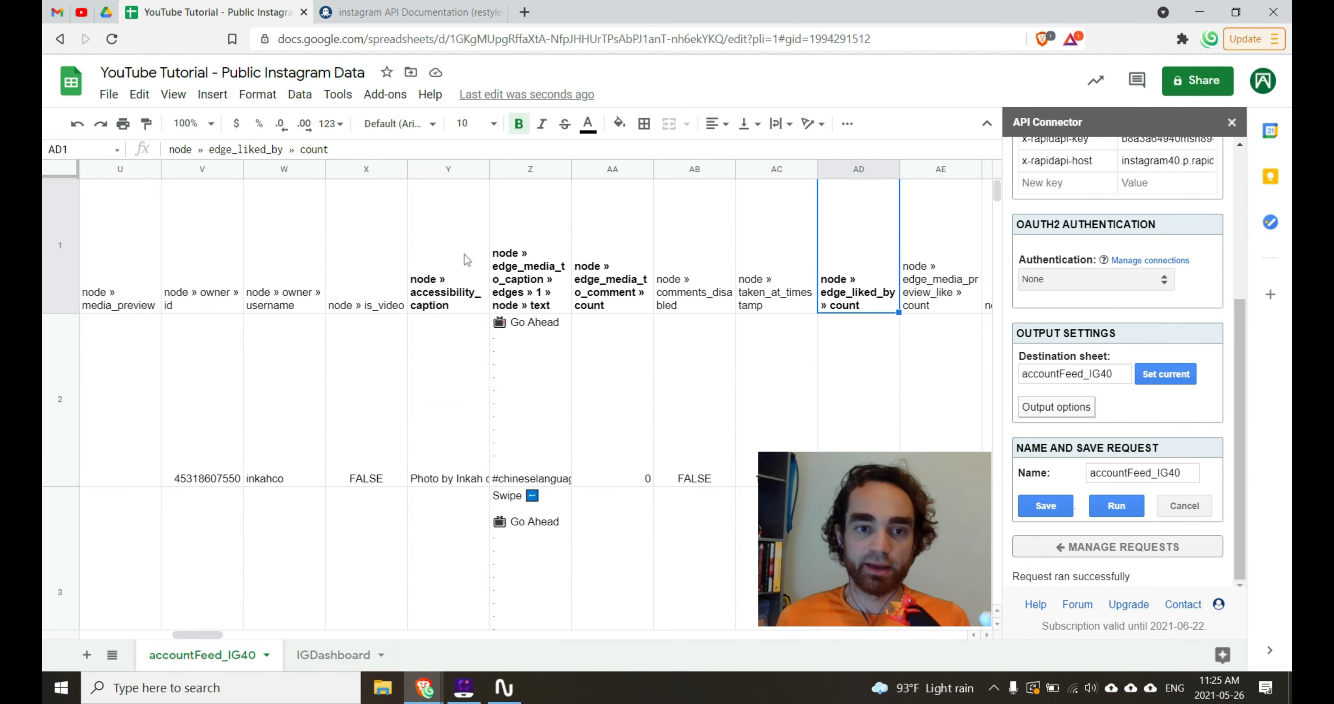
click(454, 259)
click(523, 231)
click(616, 218)
click(710, 220)
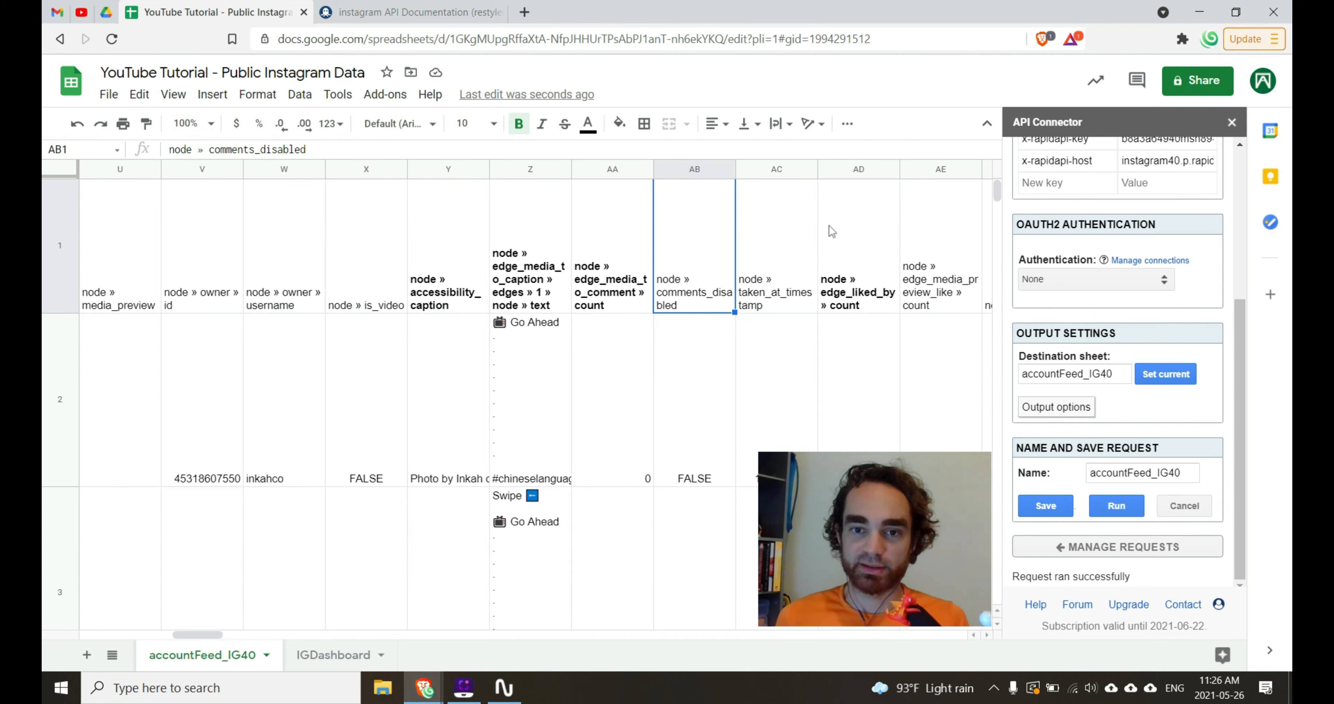
click(828, 230)
click(639, 222)
click(534, 236)
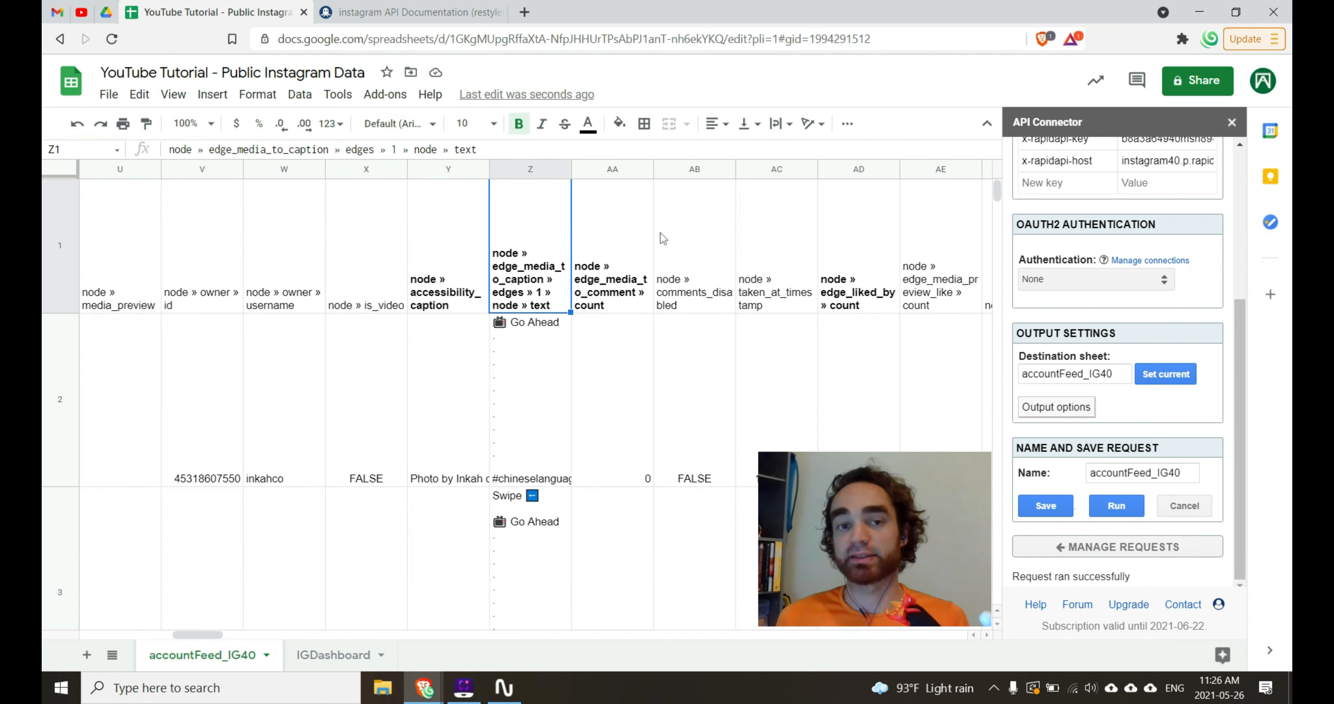
click(535, 169)
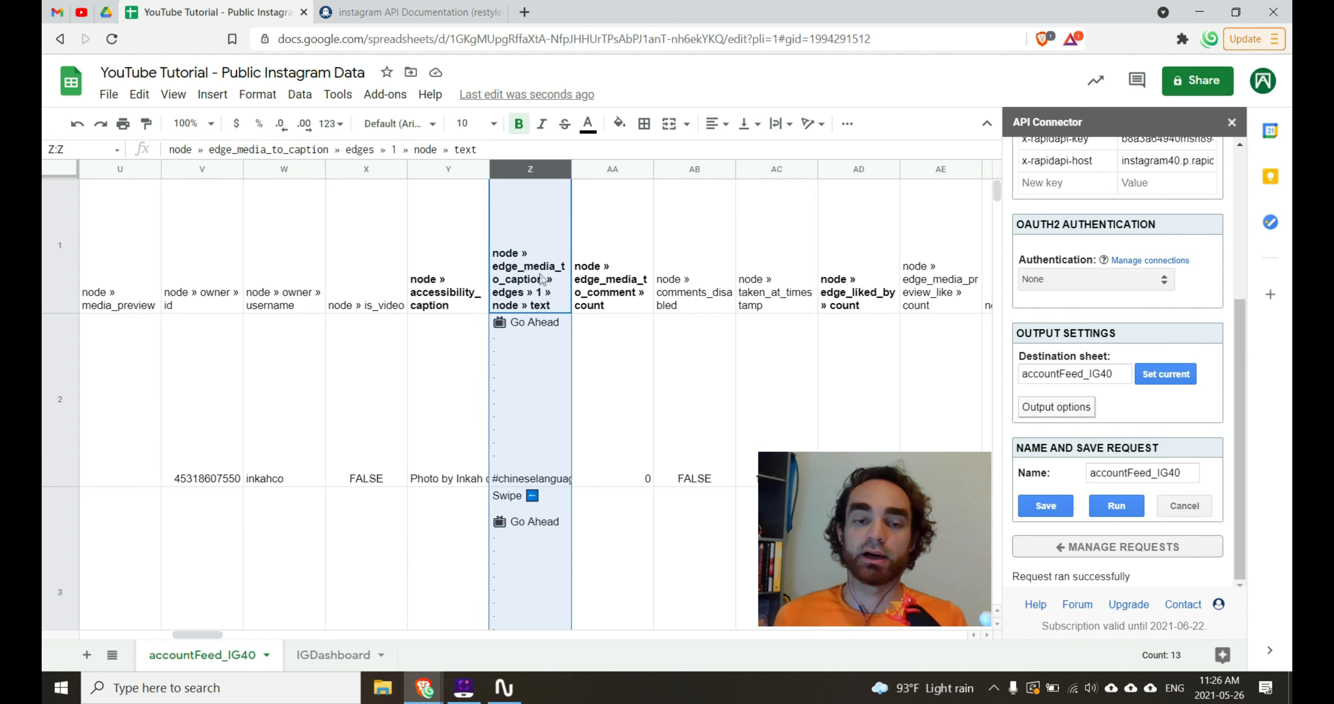
click(611, 170)
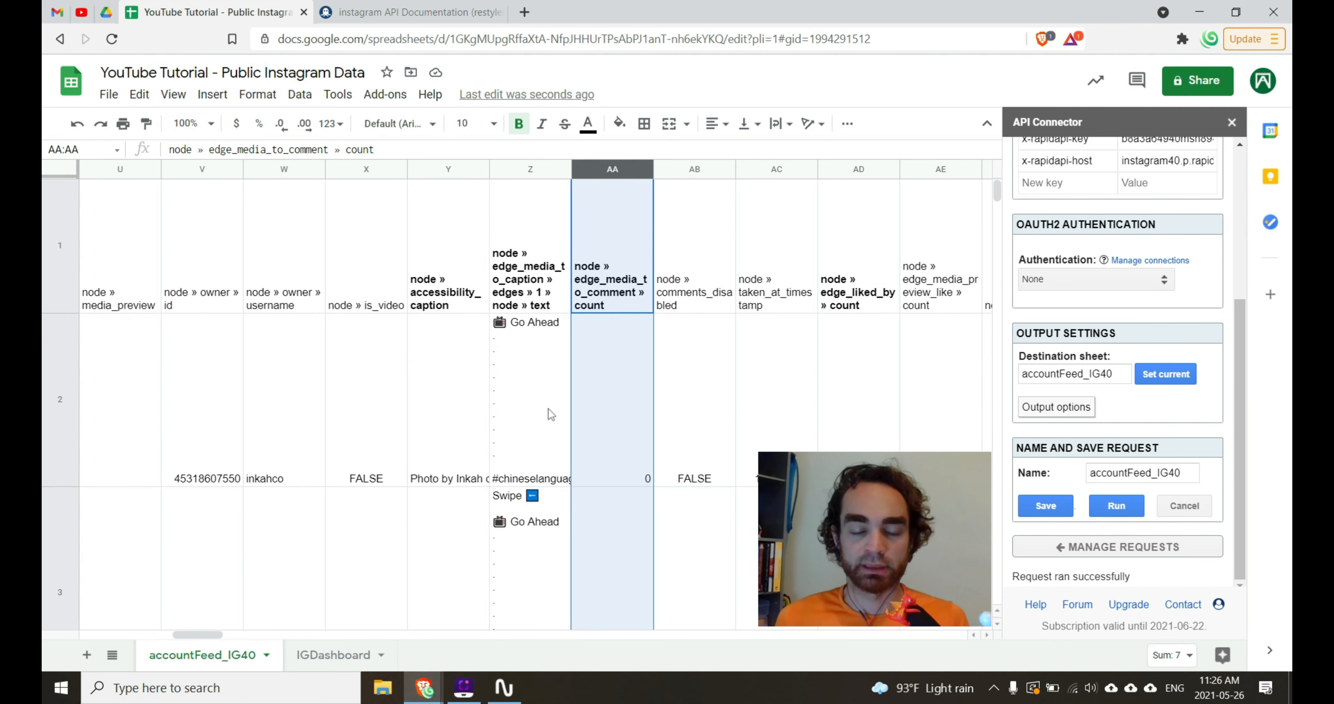
Copy the node » display_url header from F1 of accountFeed_IG40 into cell B2 of the IGDashboard sheet.
click(527, 171)
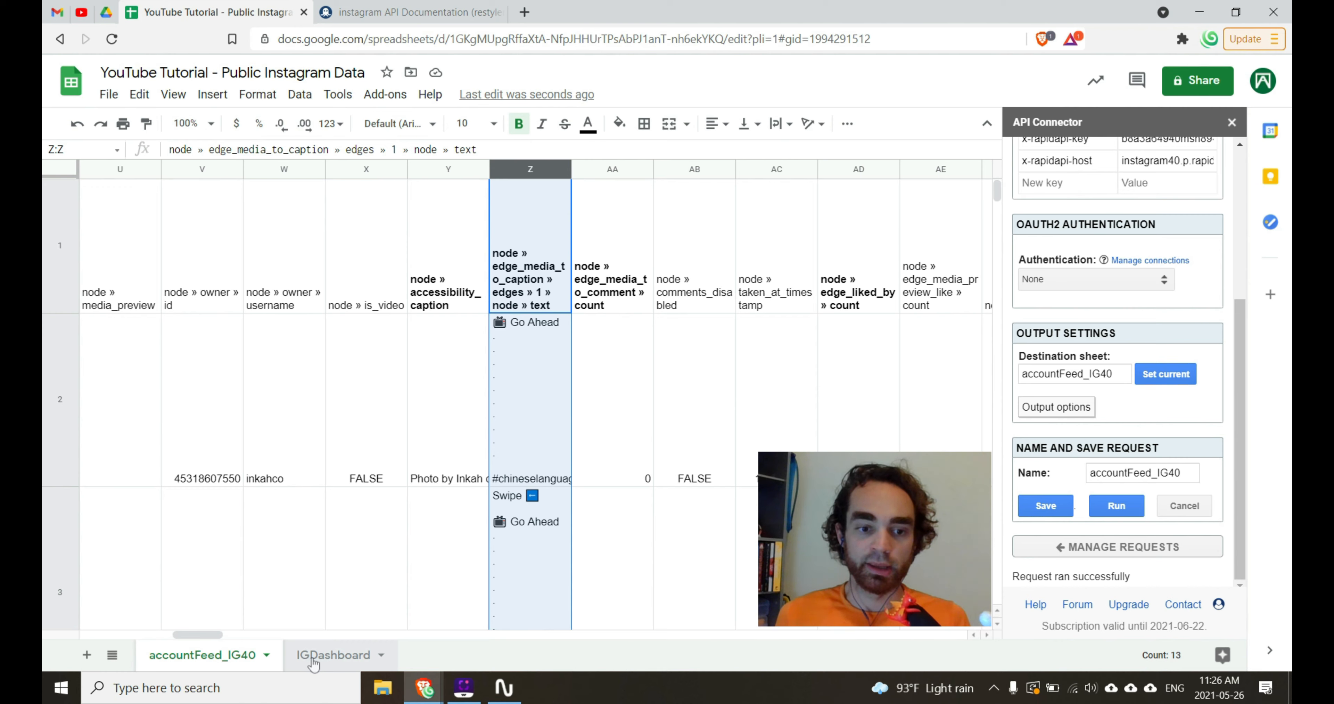
scroll(337, 404, left, 10)
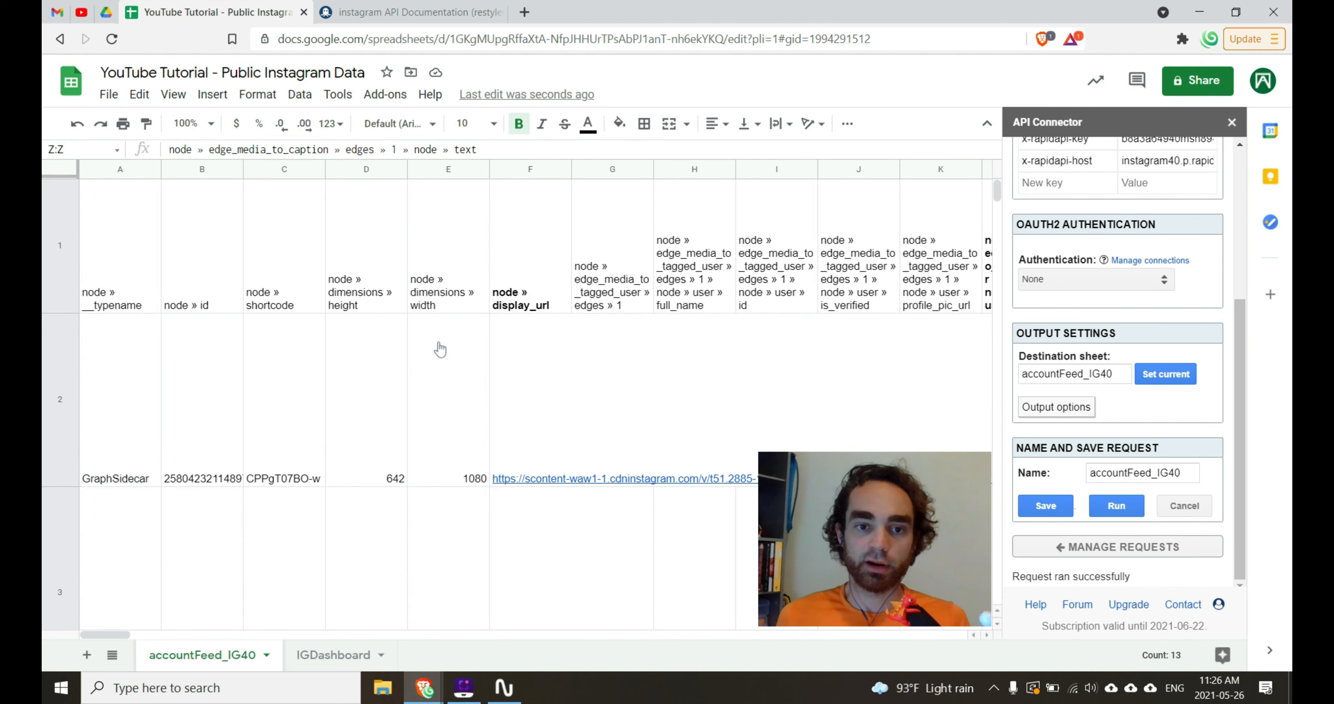
click(534, 261)
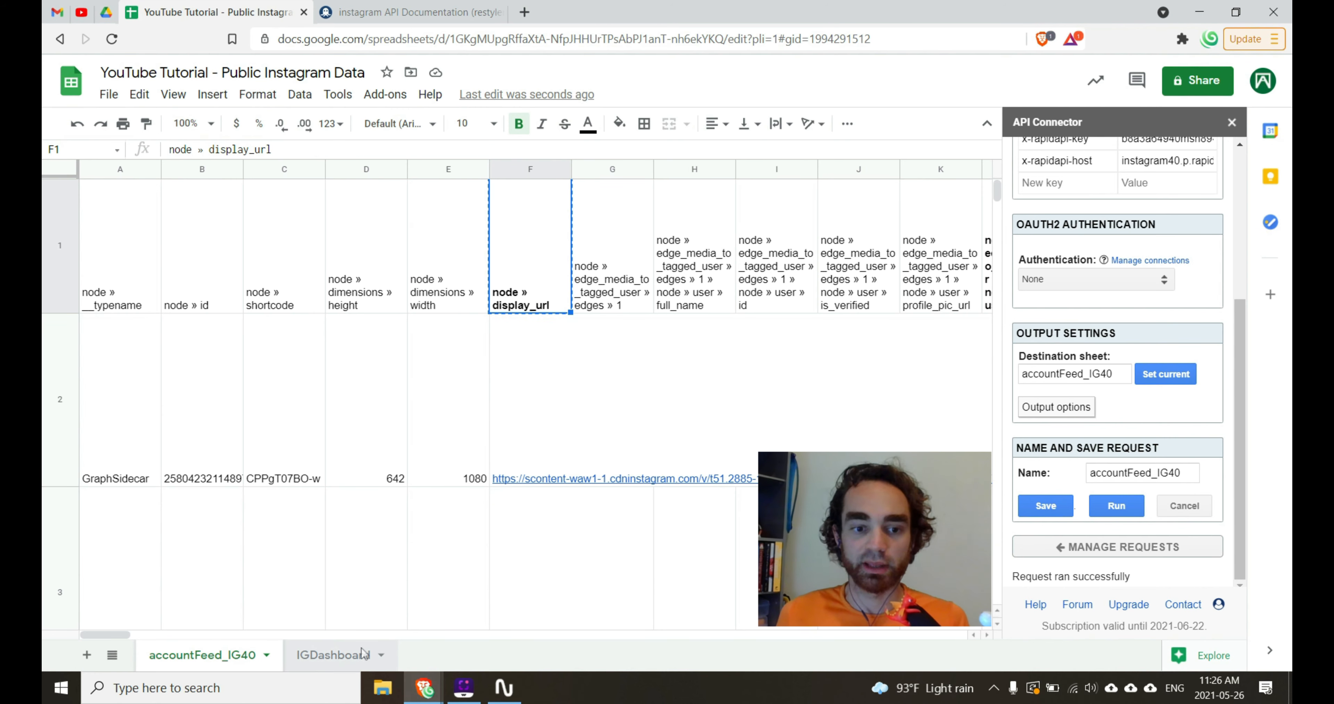
click(343, 664)
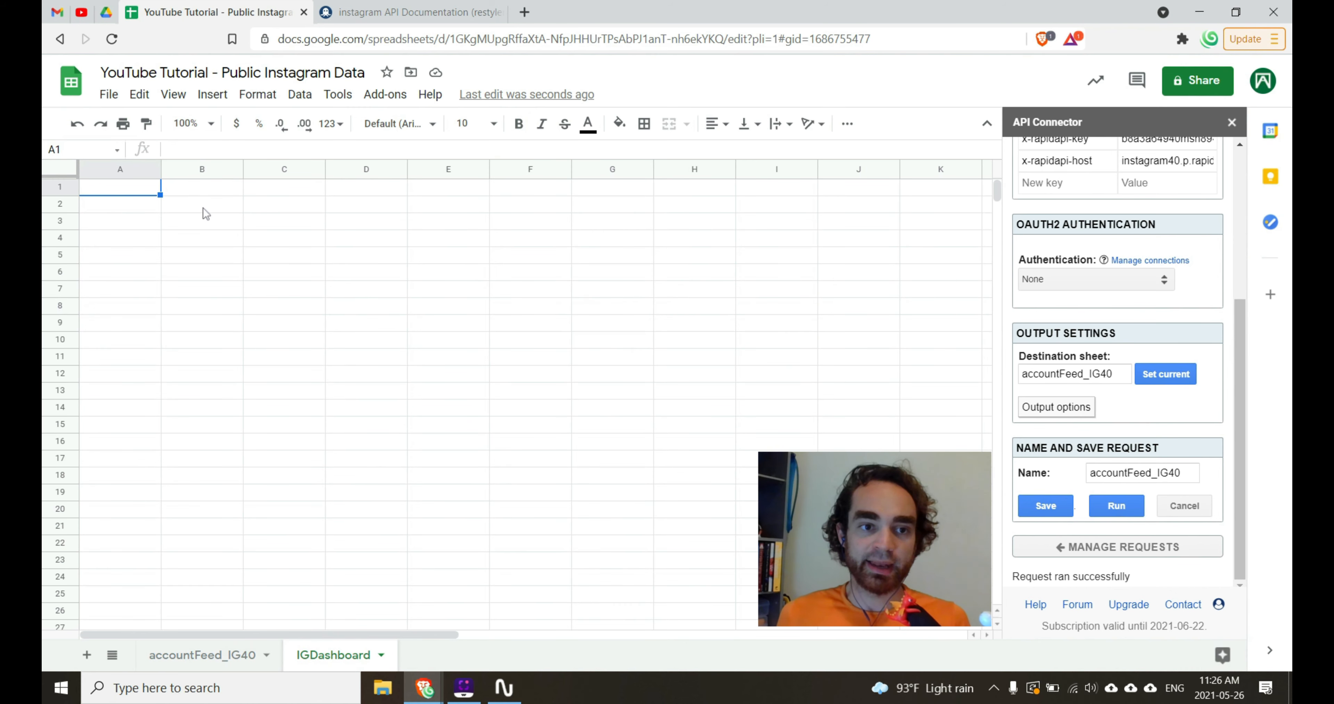
click(204, 210)
text(node » display_url)
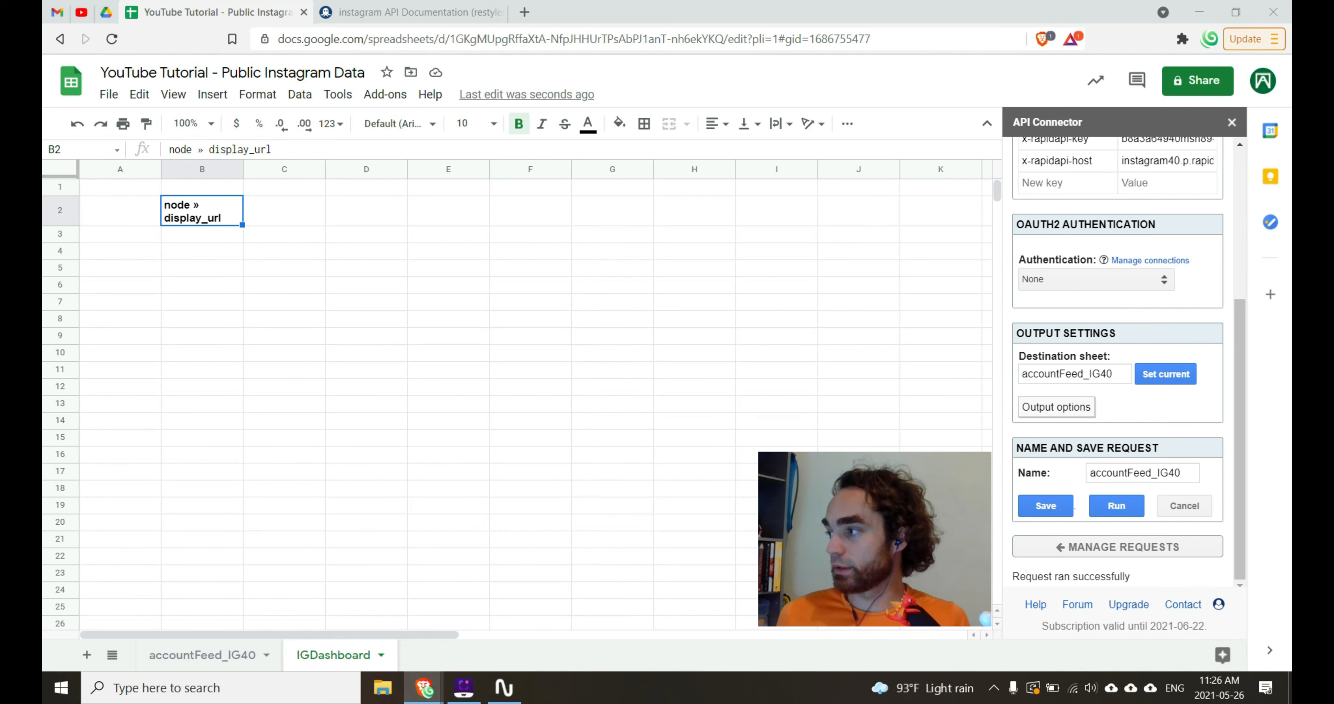
In B3, enter a QUERY formula returning the accountFeed_IG40 column whose header matches B2, and review its sheet and MATCH references.
click(185, 232)
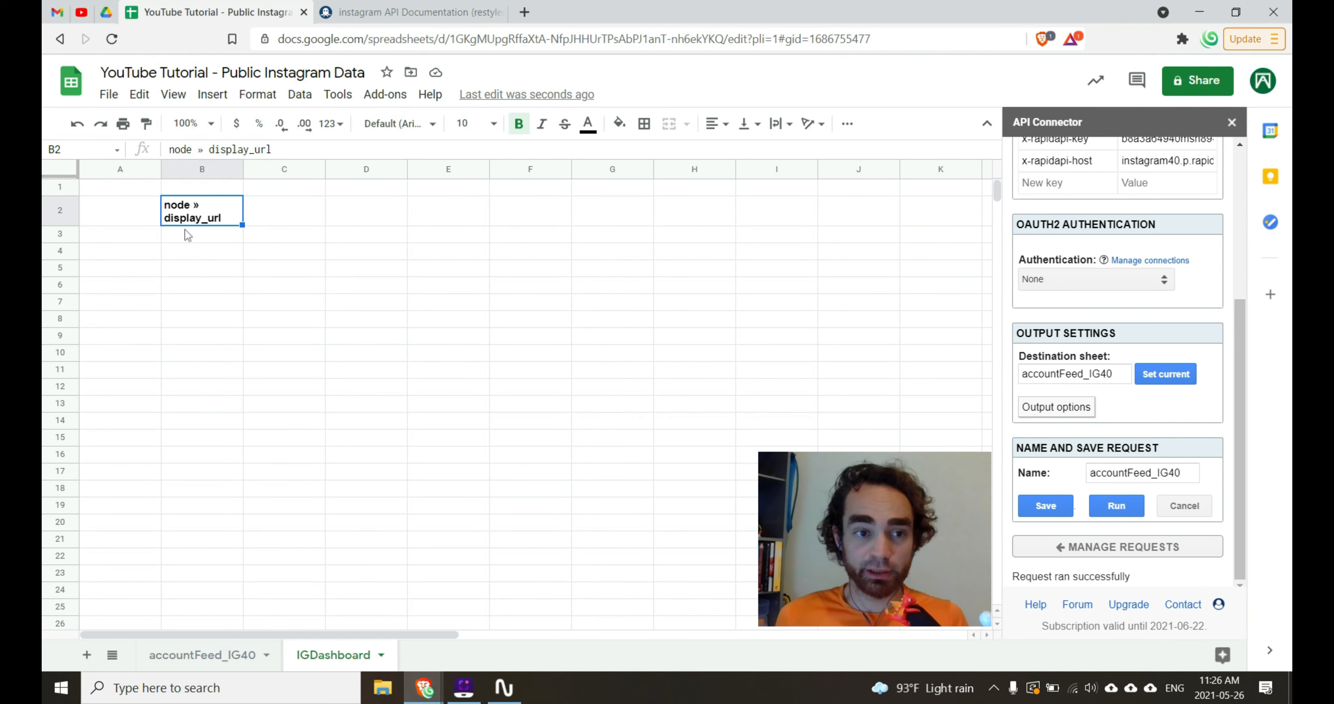
text(=QUERY(raw!$1:$10000,"SELECT "&SUBSTITUTE(ADDRESS(1,MATCH(B3,raw!$1:$1,0),4),1,""),1))
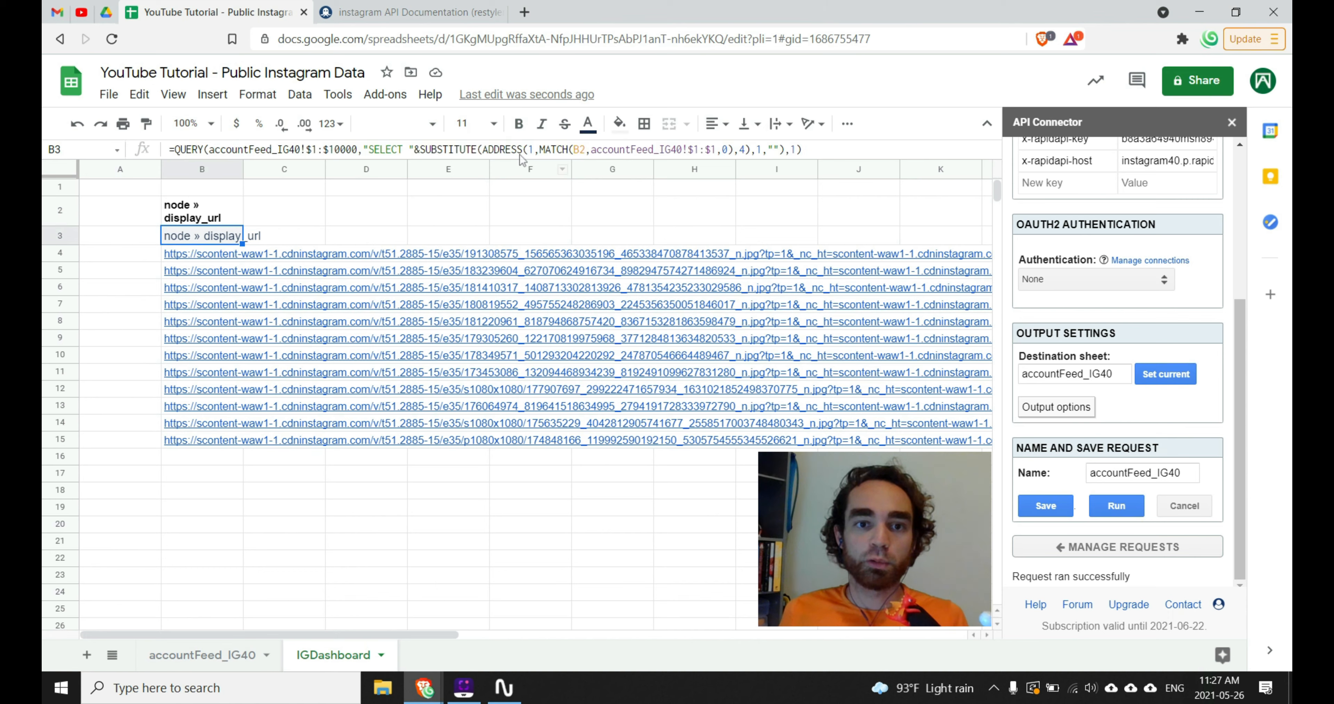
click(499, 150)
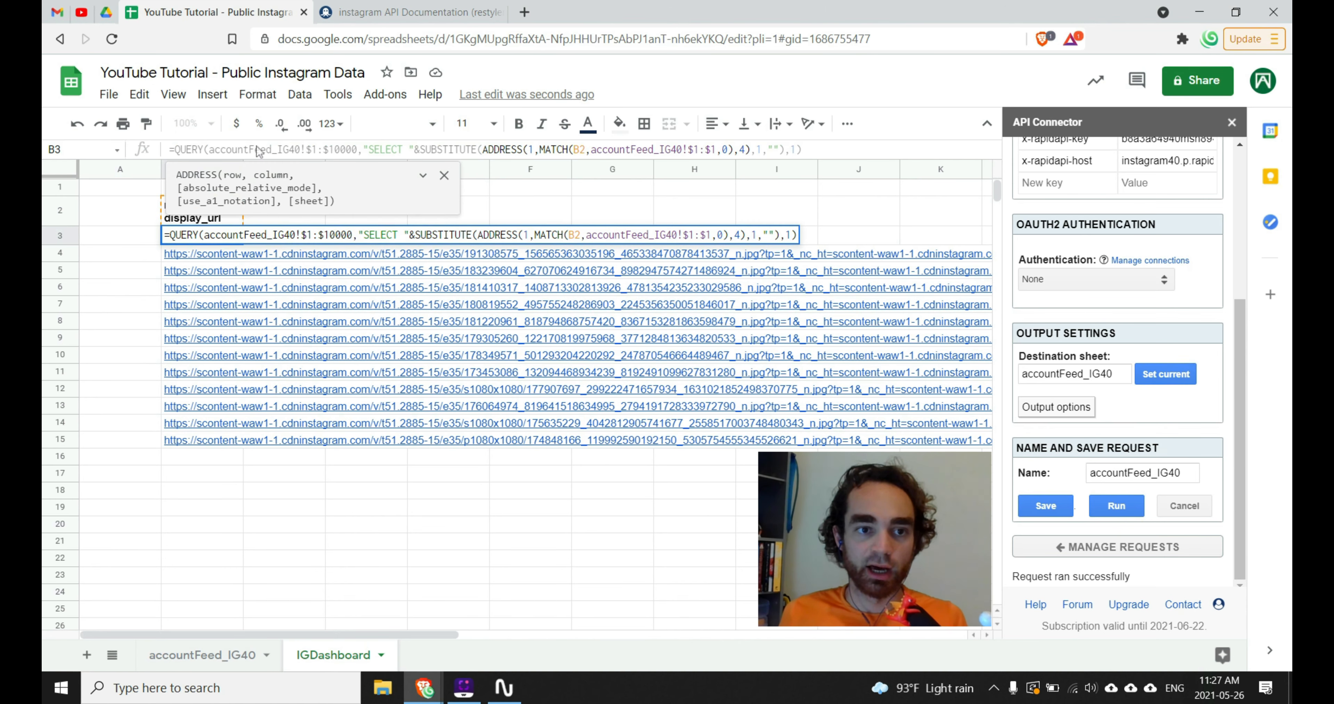
click(239, 150)
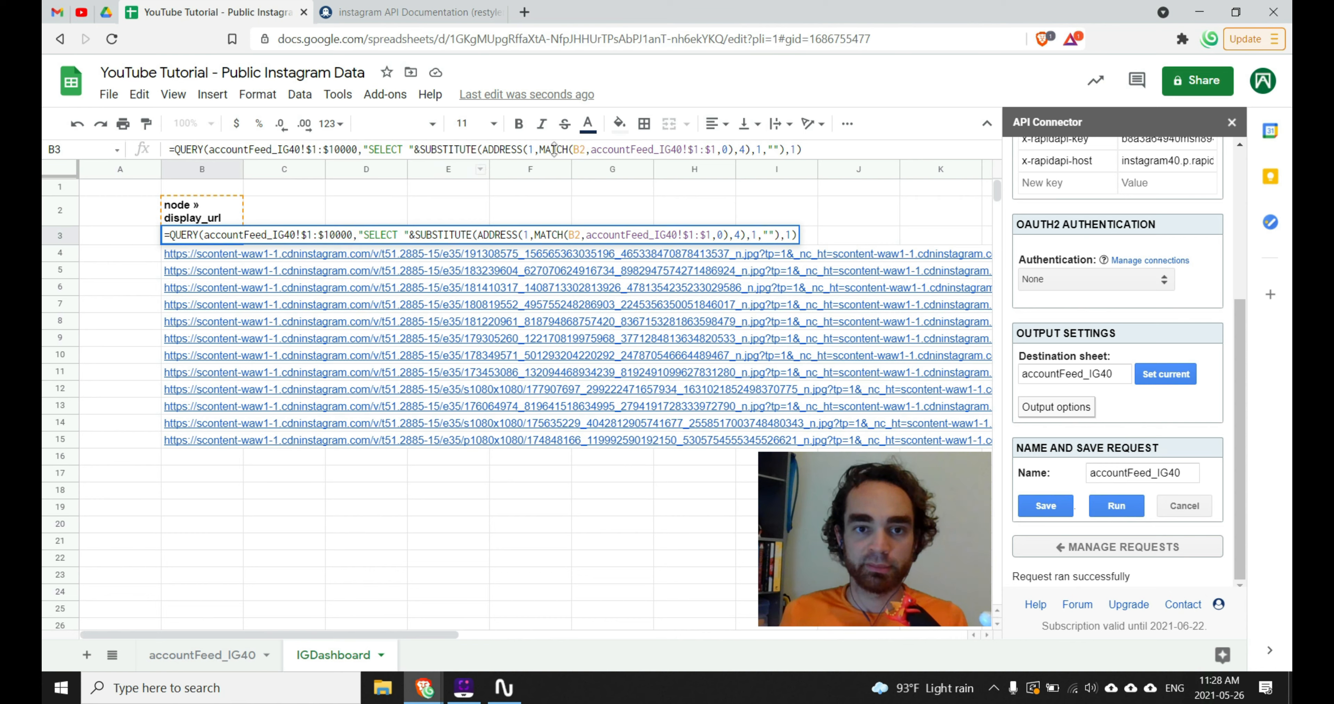
click(576, 150)
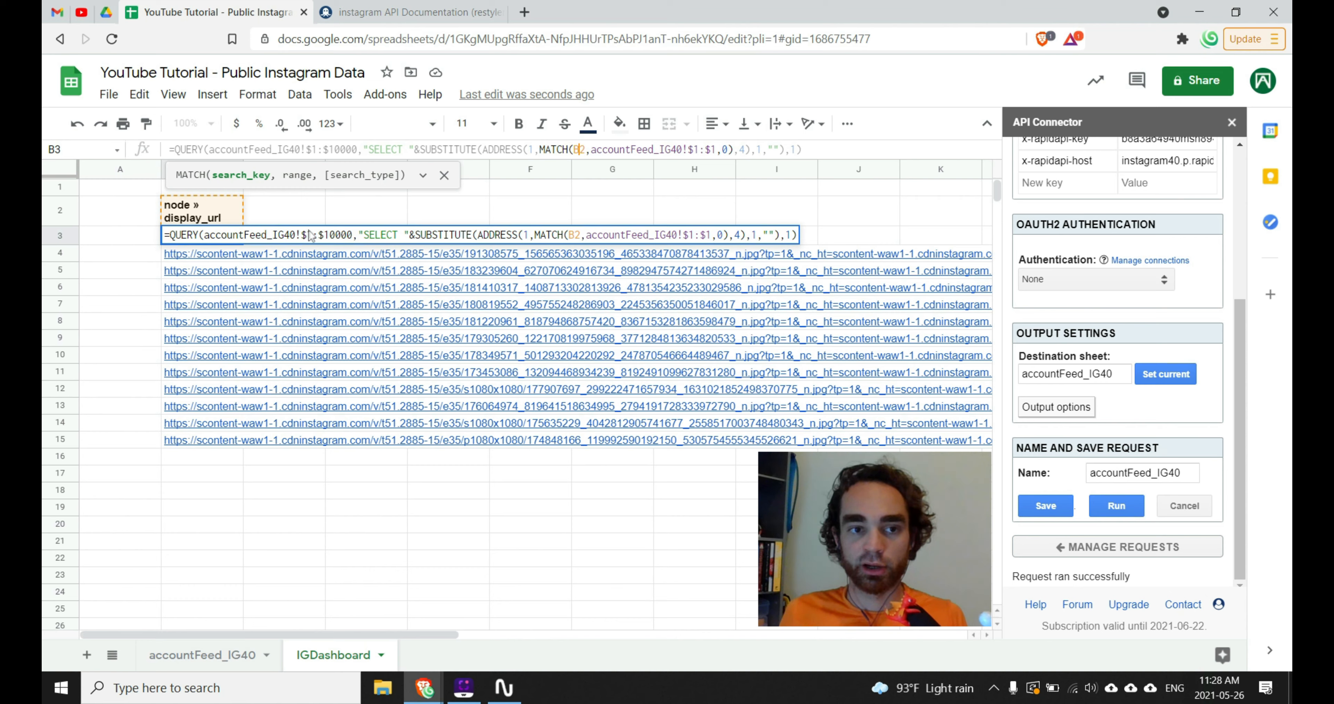
click(299, 218)
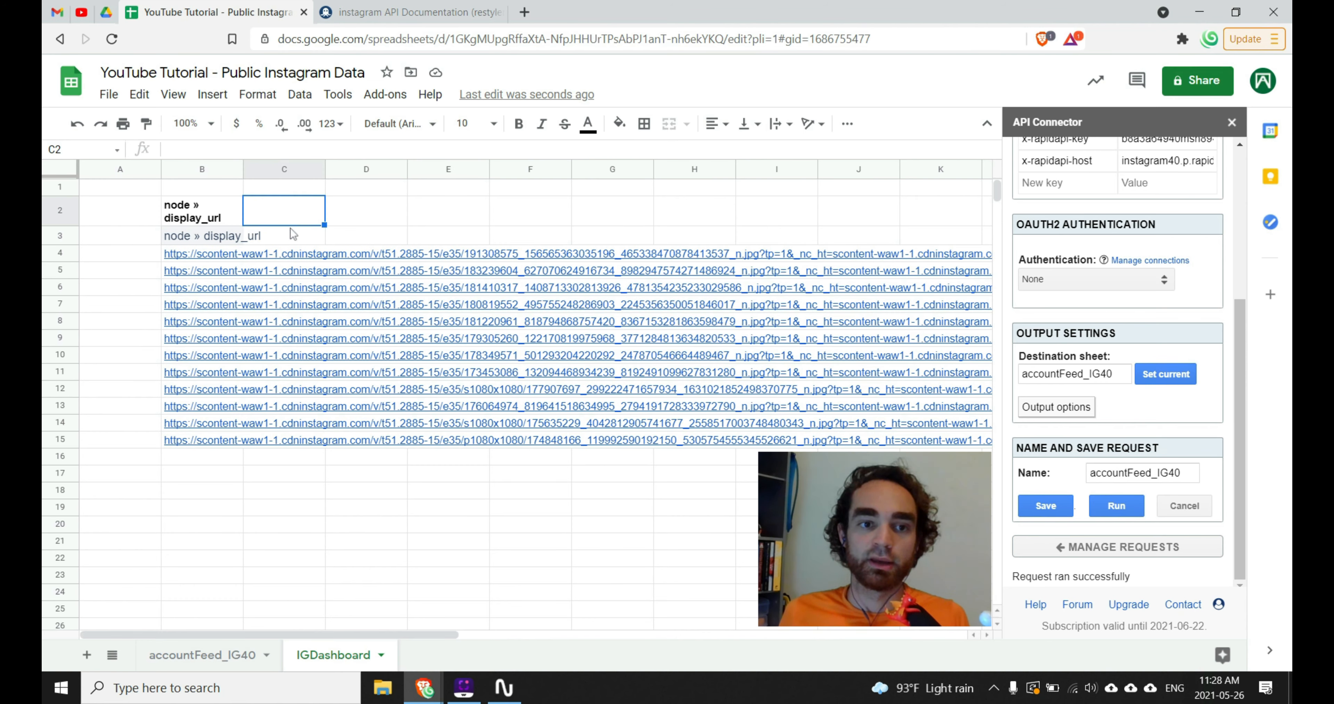
Insert a row above row 2 and enter the label Raw Image in B2.
click(71, 210)
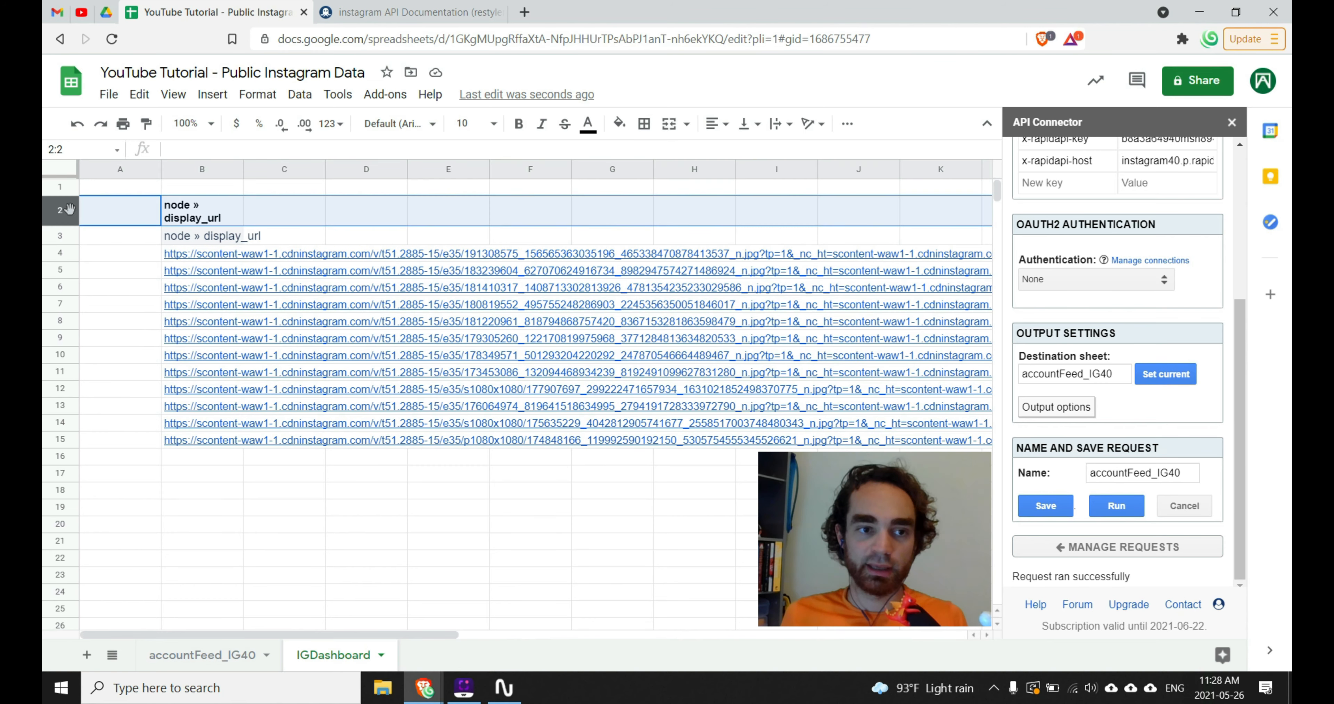
right_click(71, 211)
click(154, 305)
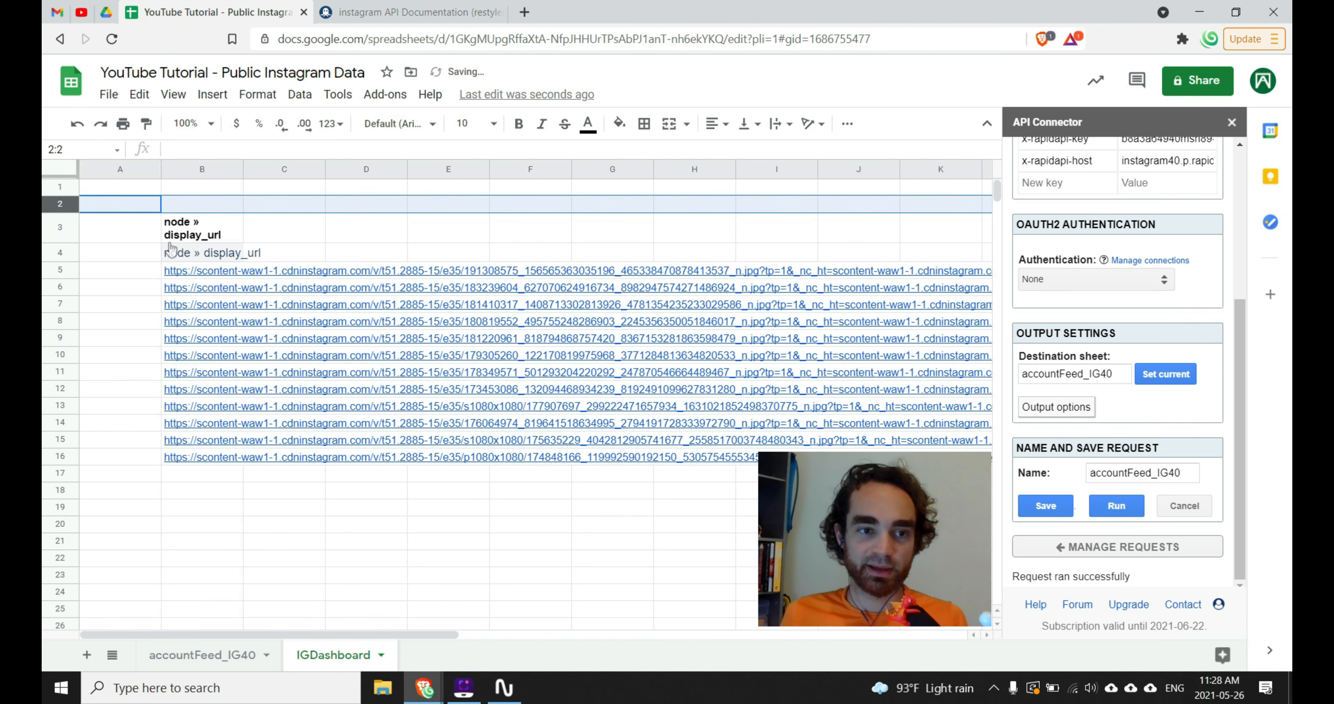
click(219, 212)
text(Raw Image)
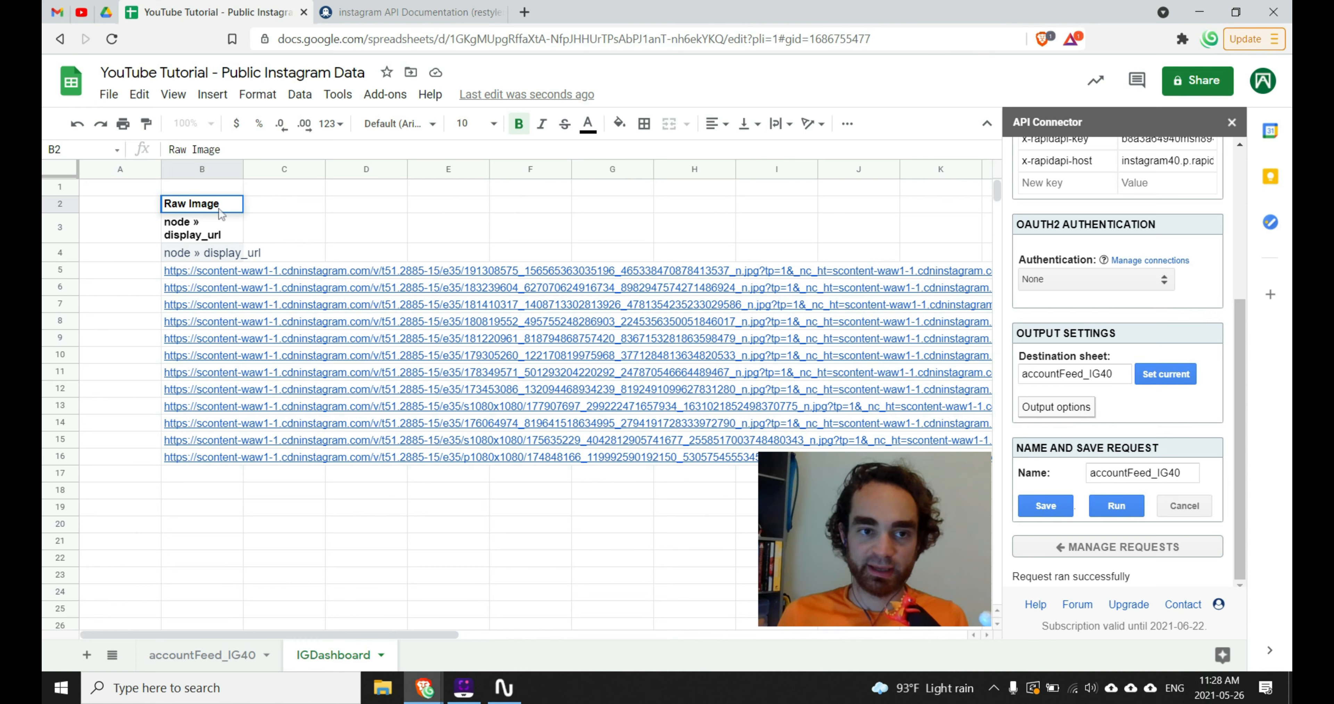
Enter the label Image in C2.
key(Tab)
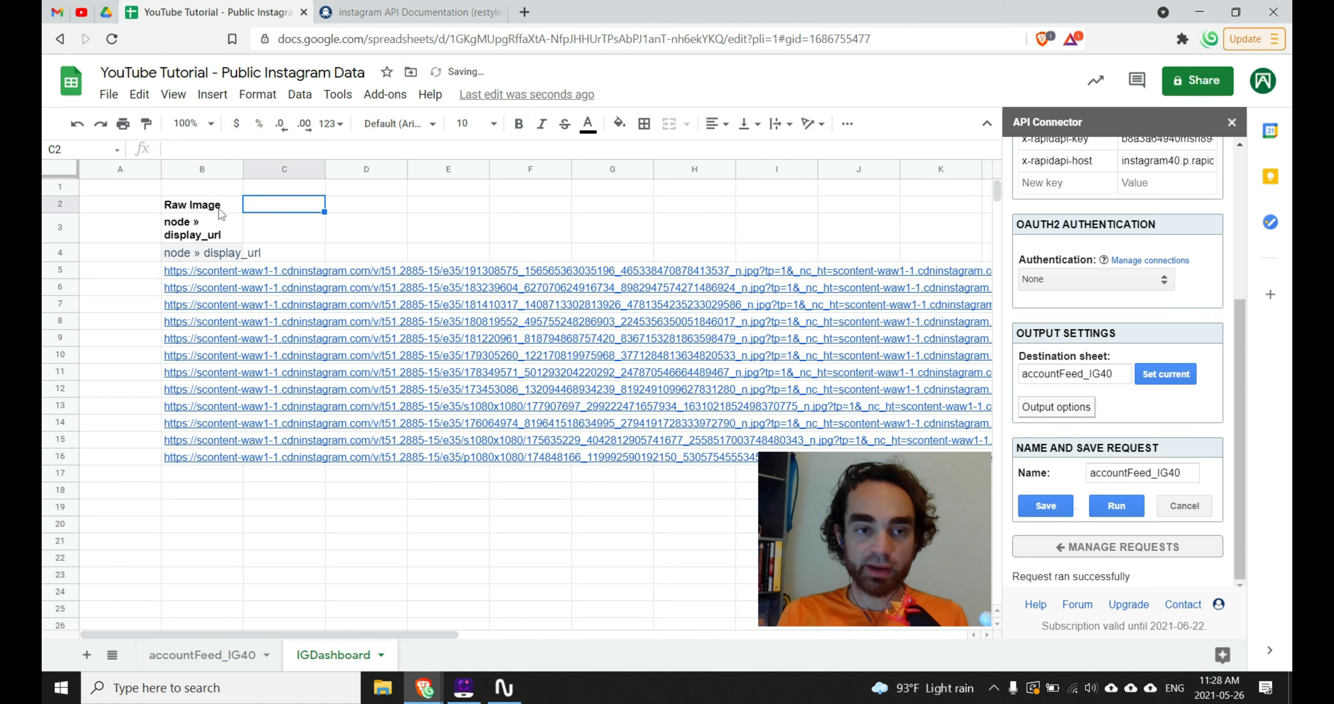
text(IMA)
key(BackSpace)
key(BackSpace)
text(image)
key(BackSpace)
key(BackSpace)
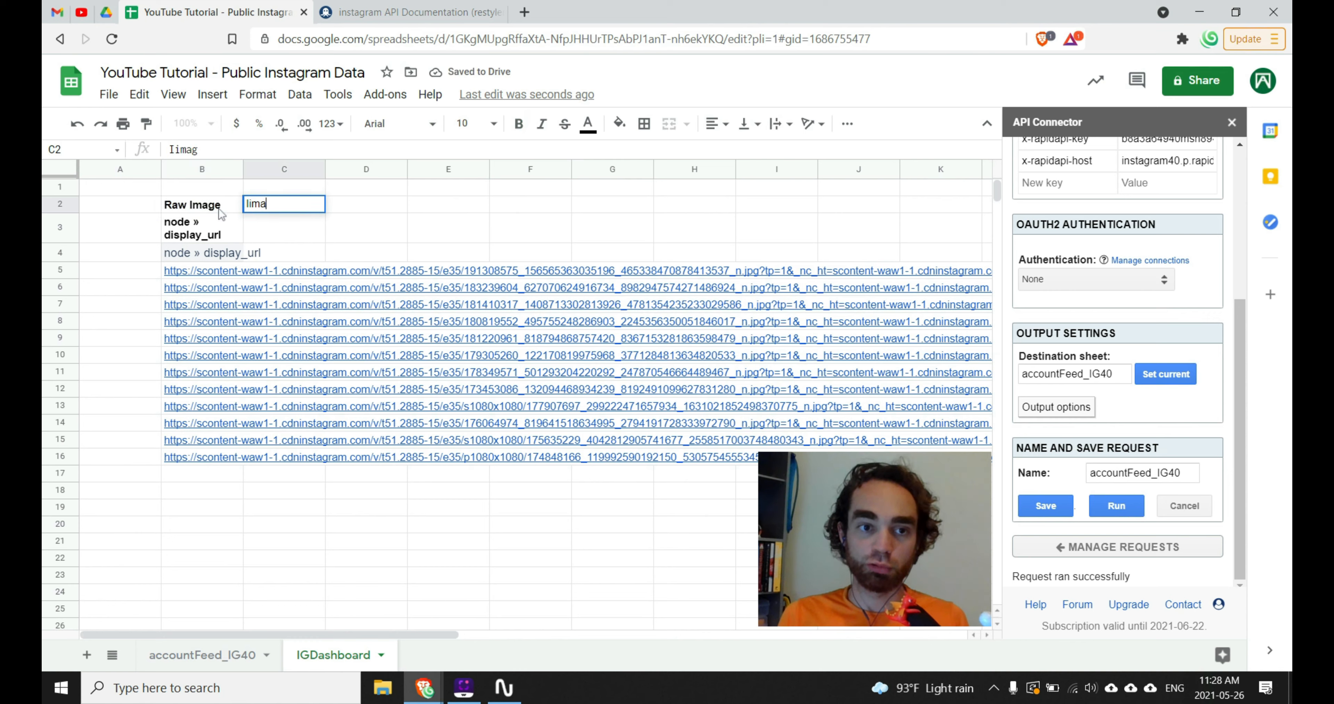
text(Image)
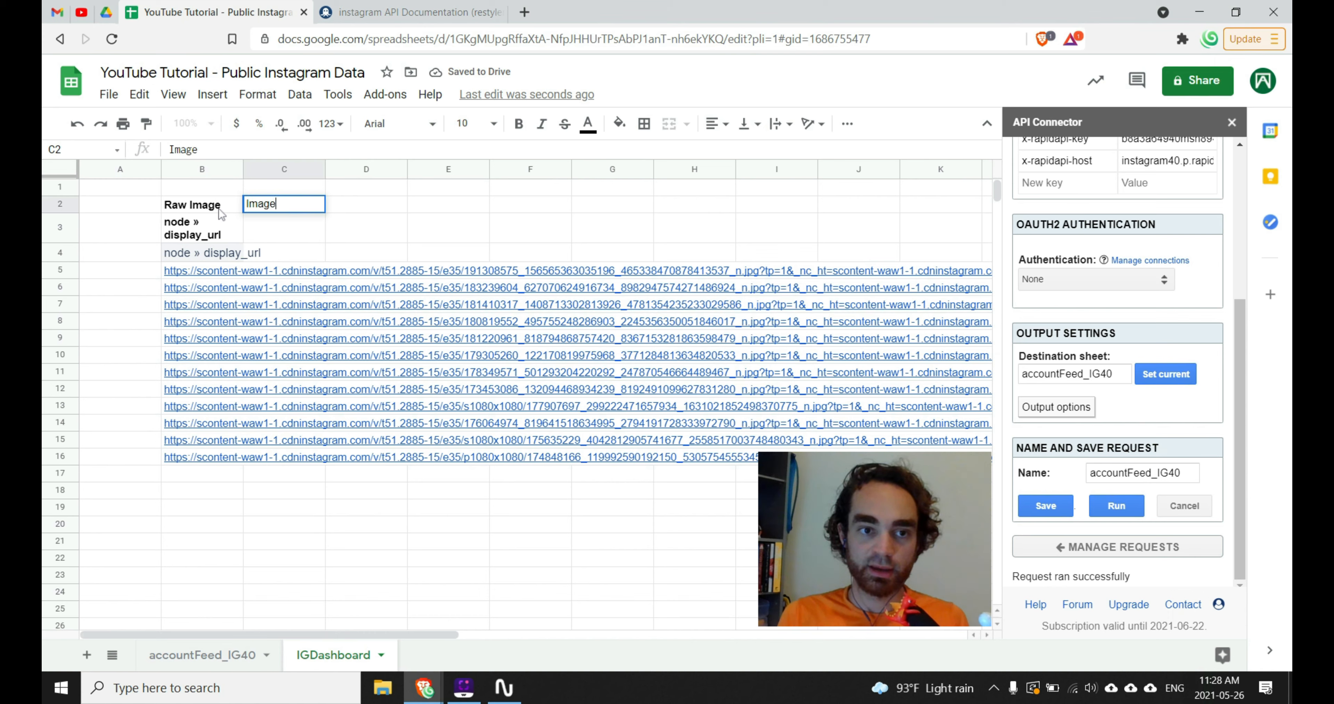
Enter =IMAGE(B5) in C5 and fill the formula down alongside the image URLs in column B.
click(282, 254)
click(288, 270)
text(=)
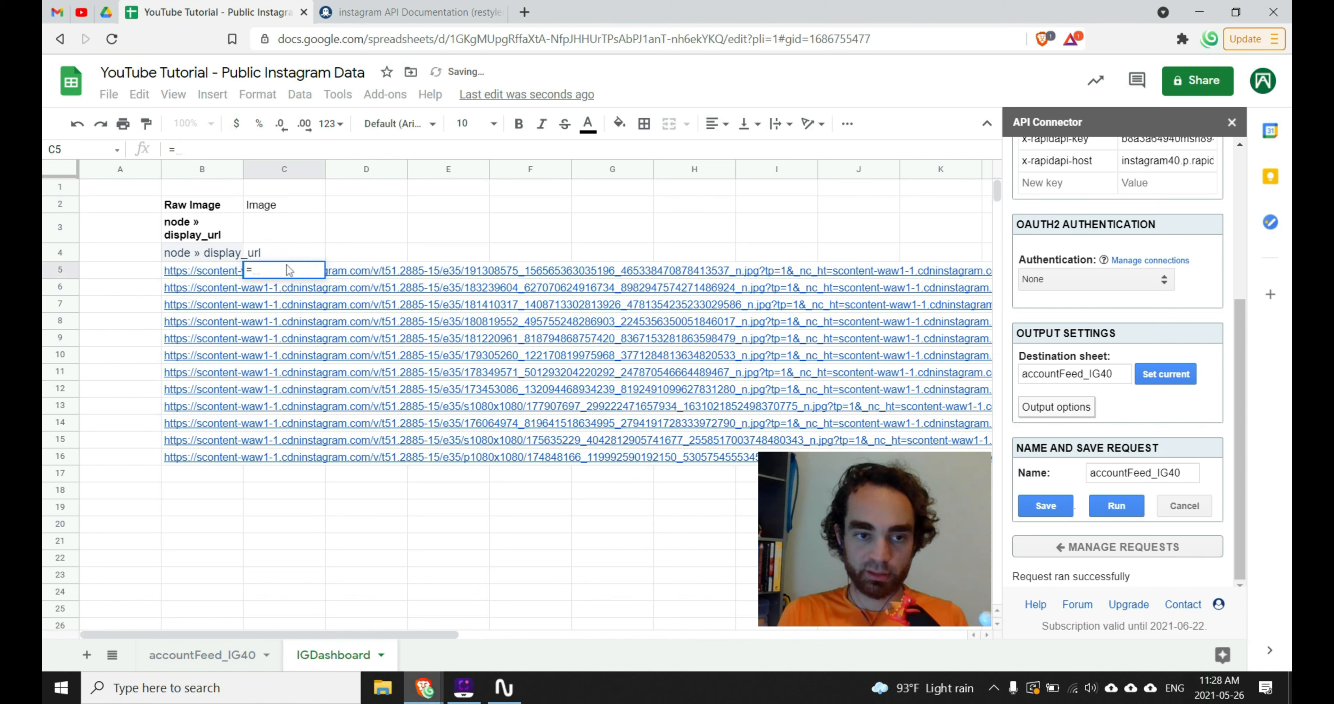
text(IMAGE()
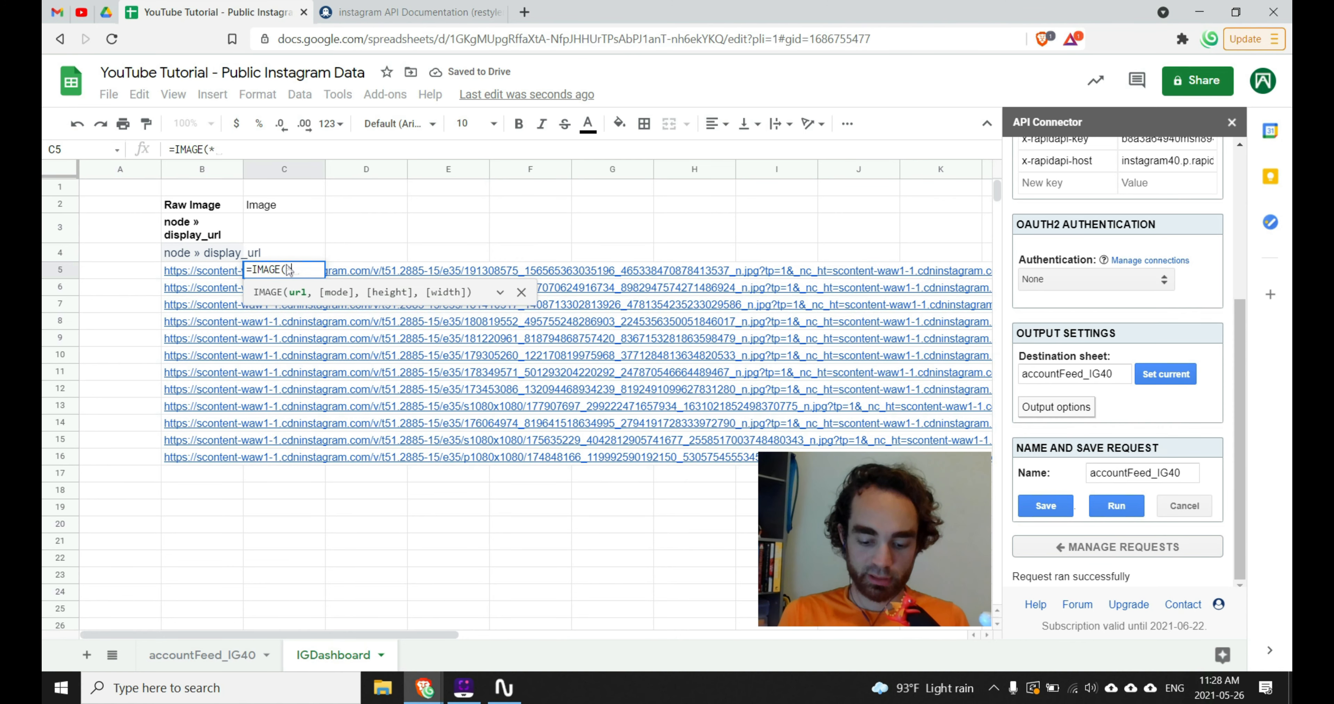
text(B5)
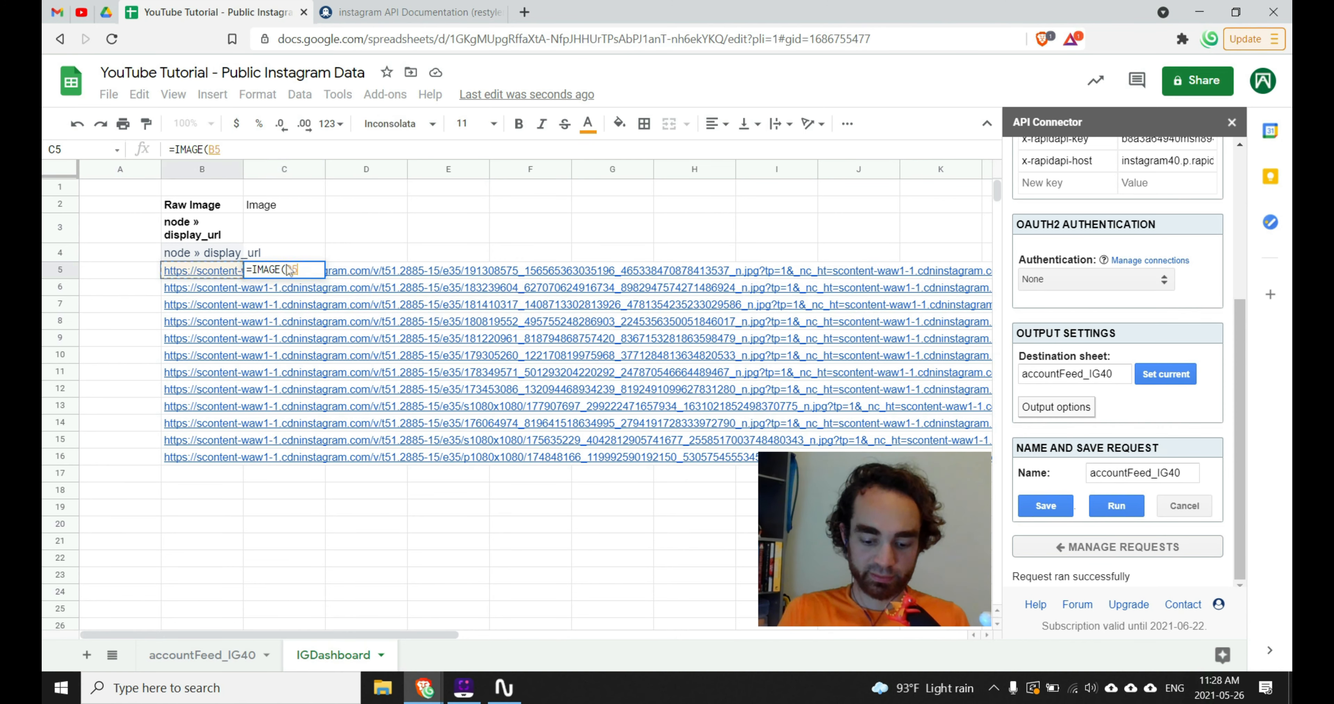
key(Return)
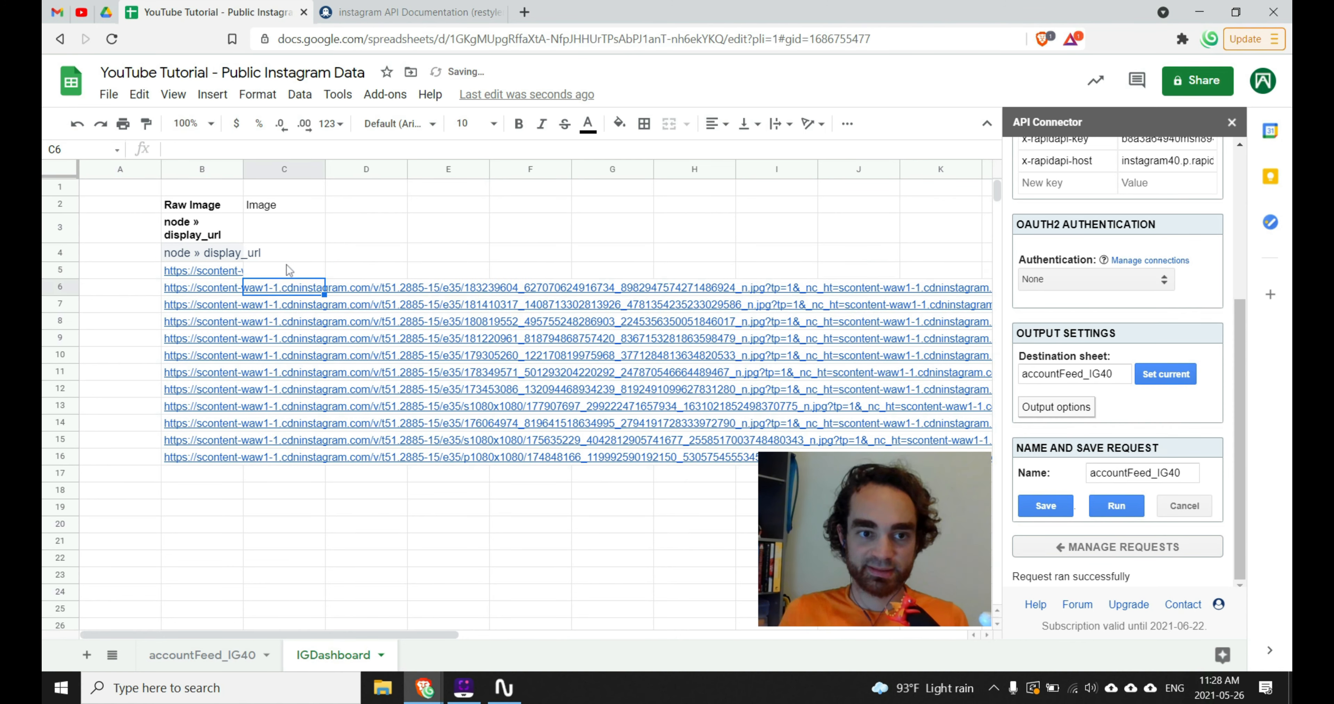
click(322, 276)
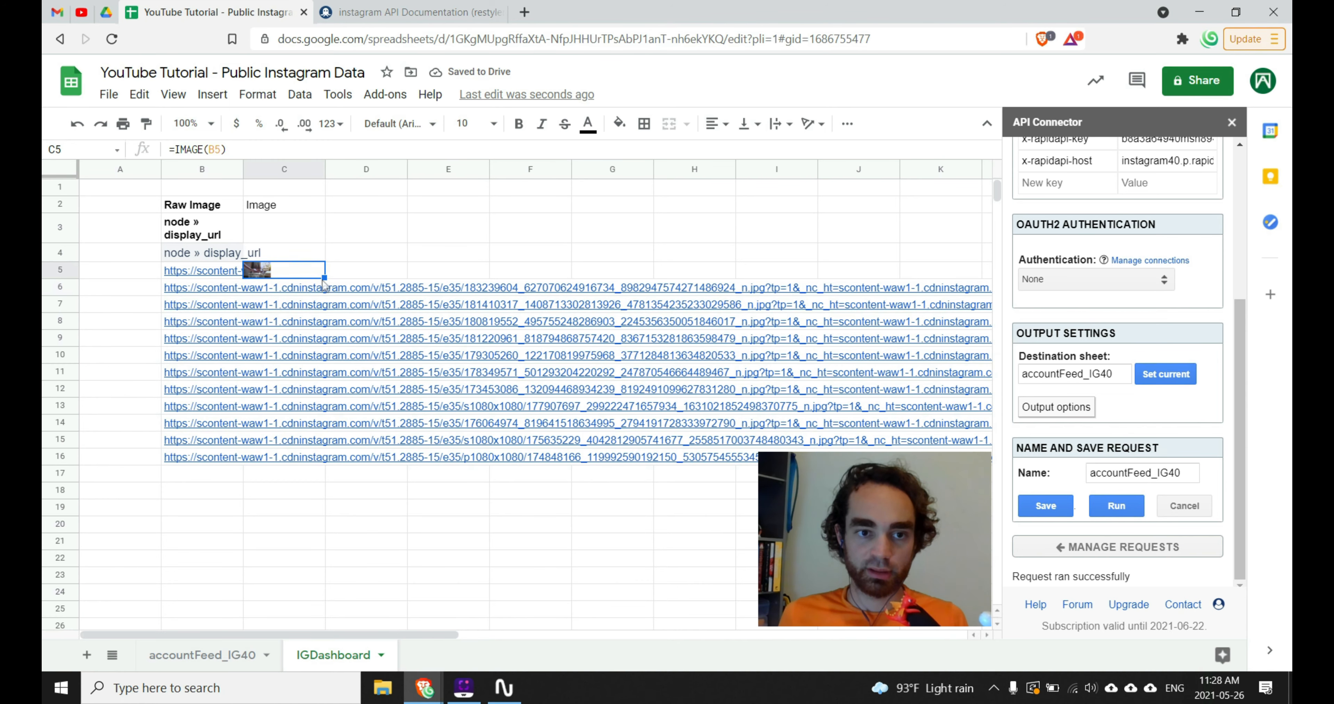
double_click(325, 278)
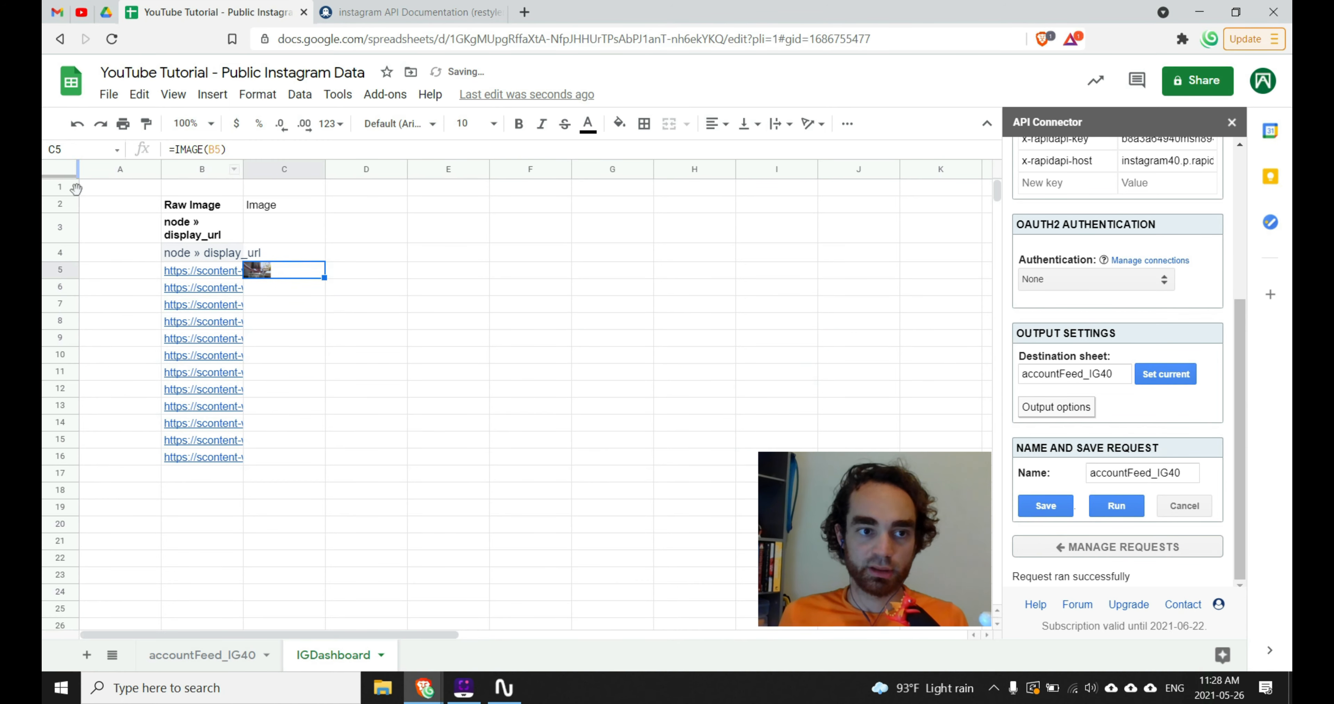
Increase the height of the rows from row 4 down through the image rows and check the pictures in column C.
drag(62, 253, 65, 517)
click(294, 282)
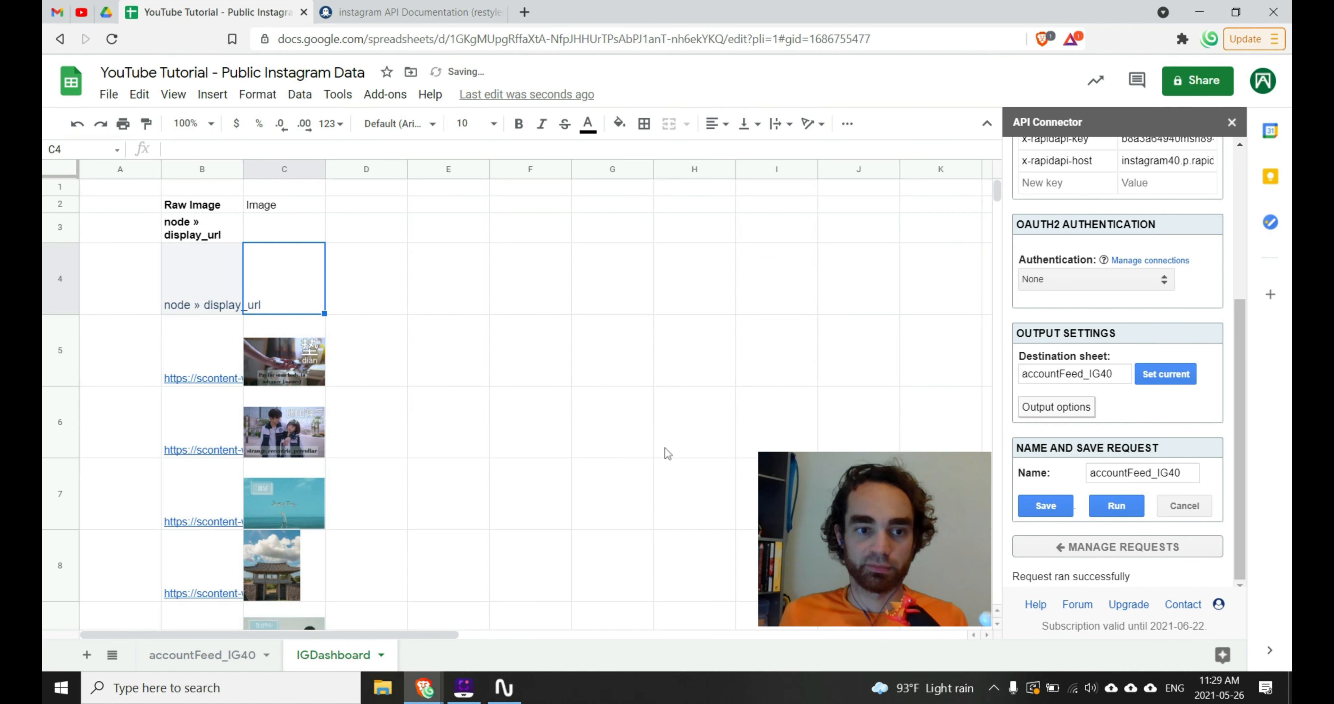
click(304, 372)
key(Down)
scroll(339, 502, down, 2)
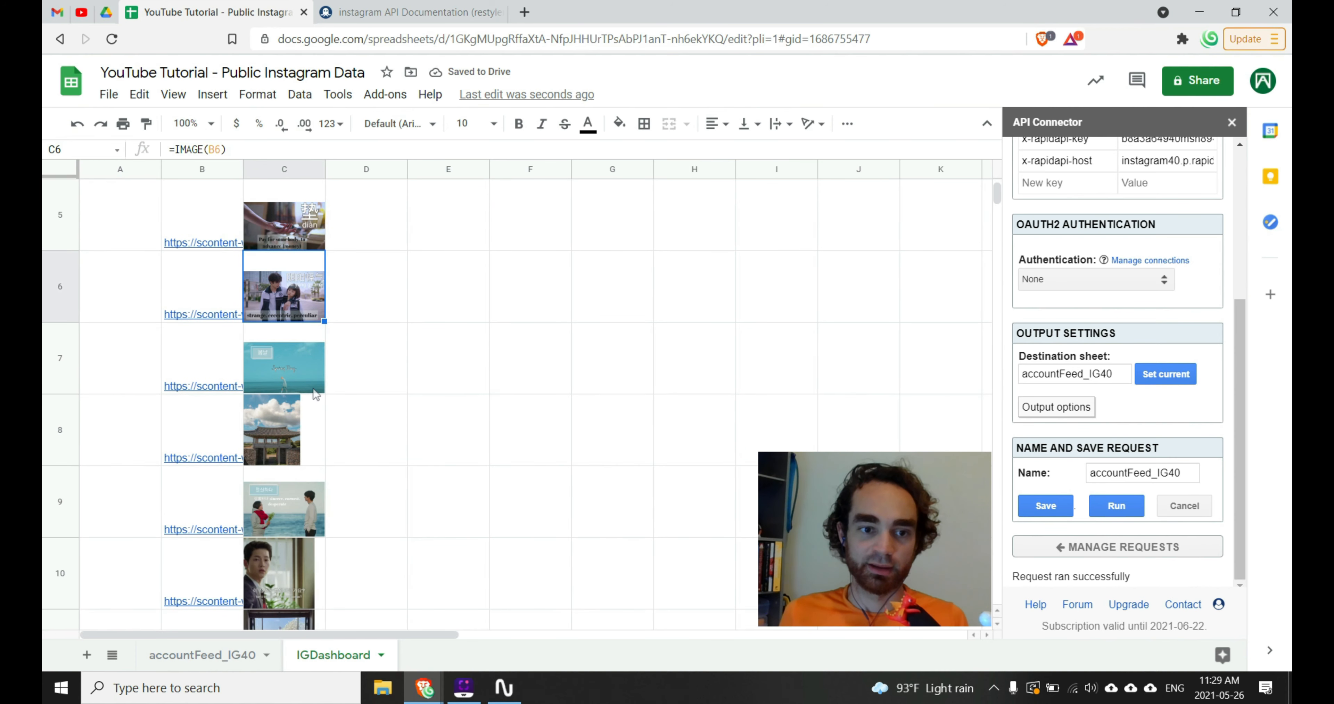
key(Down)
scroll(322, 374, up, 2)
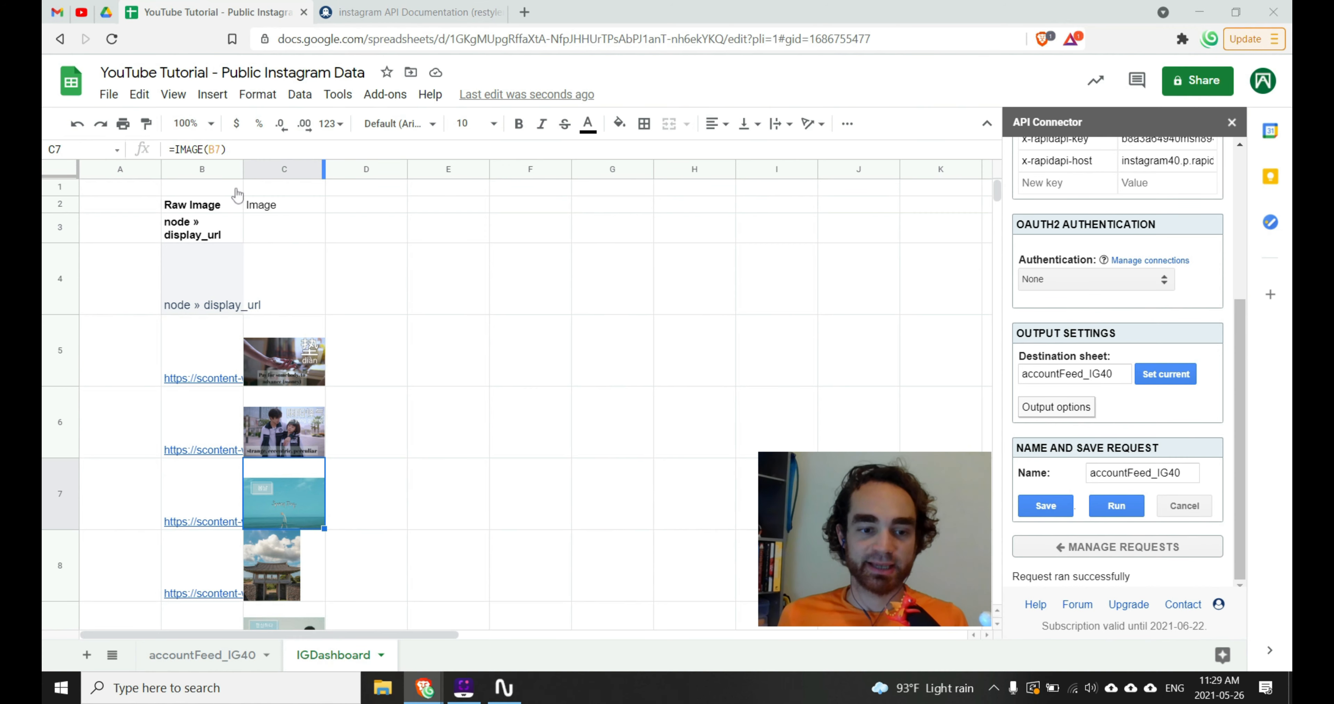
Copy the tagged user username header from L1 of accountFeed_IG40 into D3 of IGDashboard.
click(212, 654)
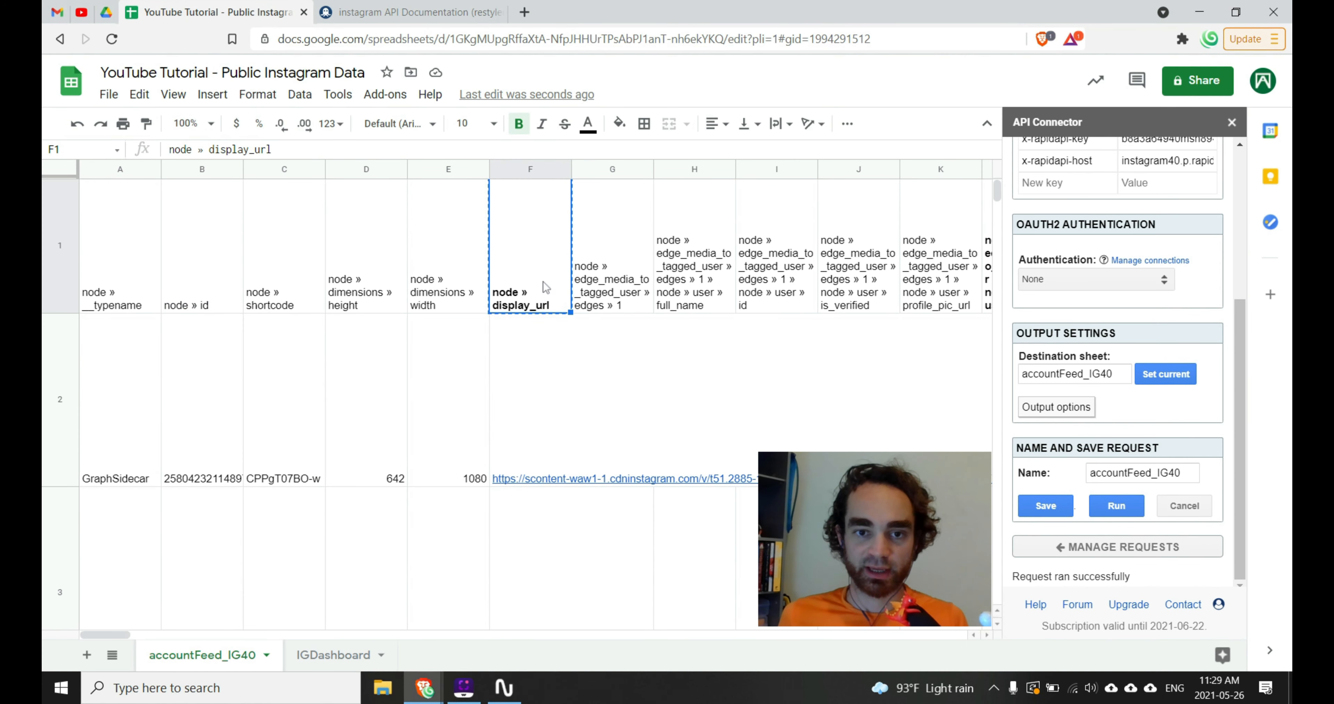
scroll(544, 289, right, 5)
click(615, 275)
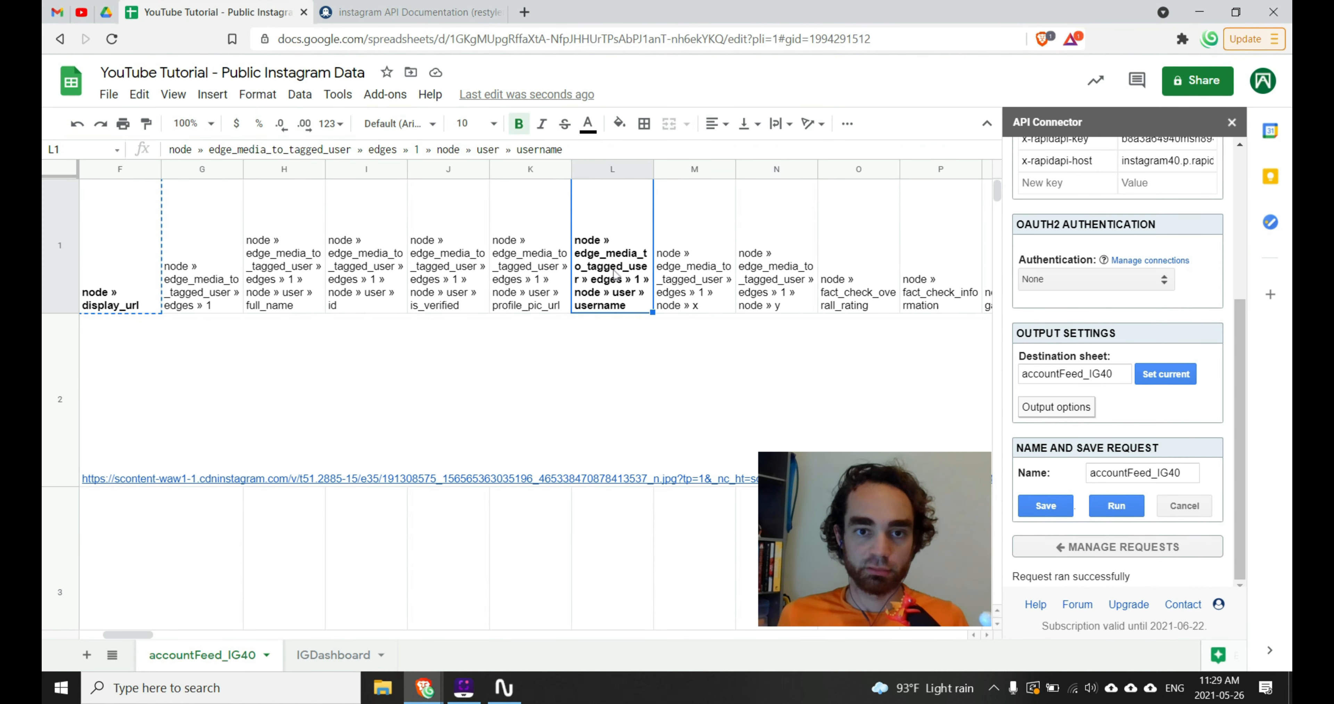
key(ctrl+c)
click(318, 655)
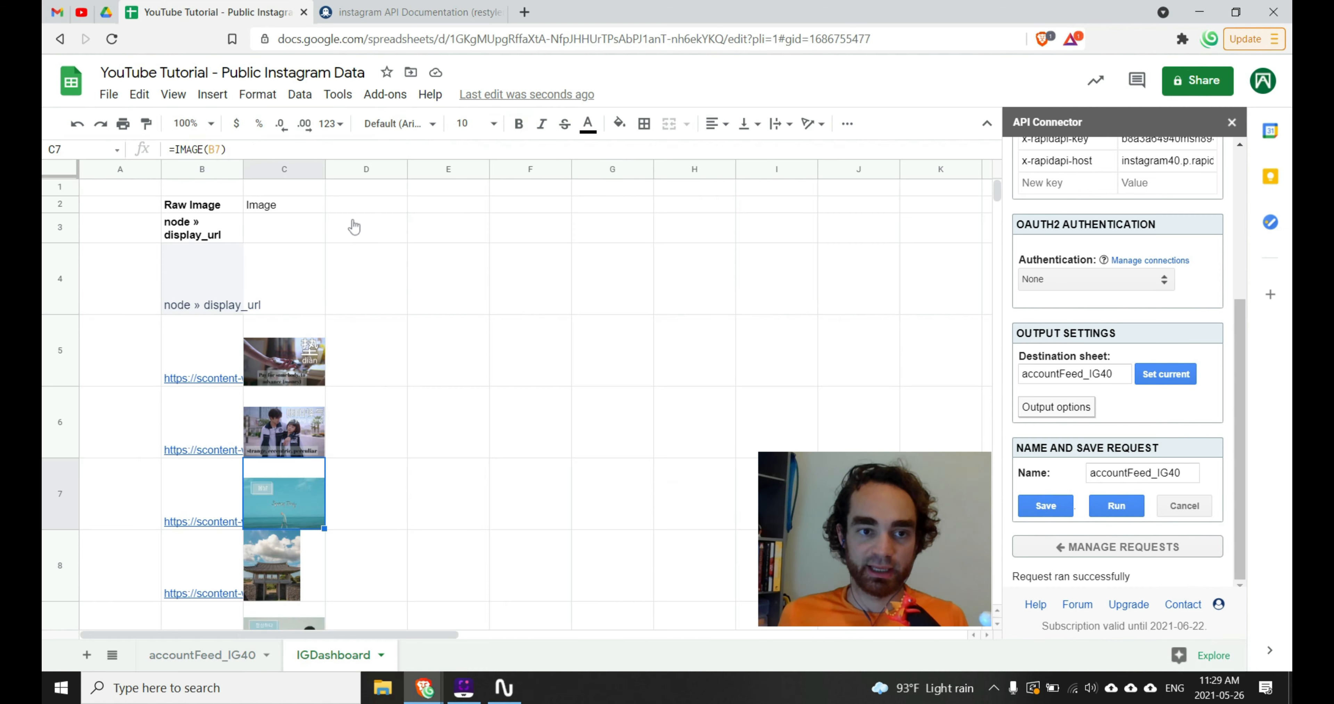
click(369, 231)
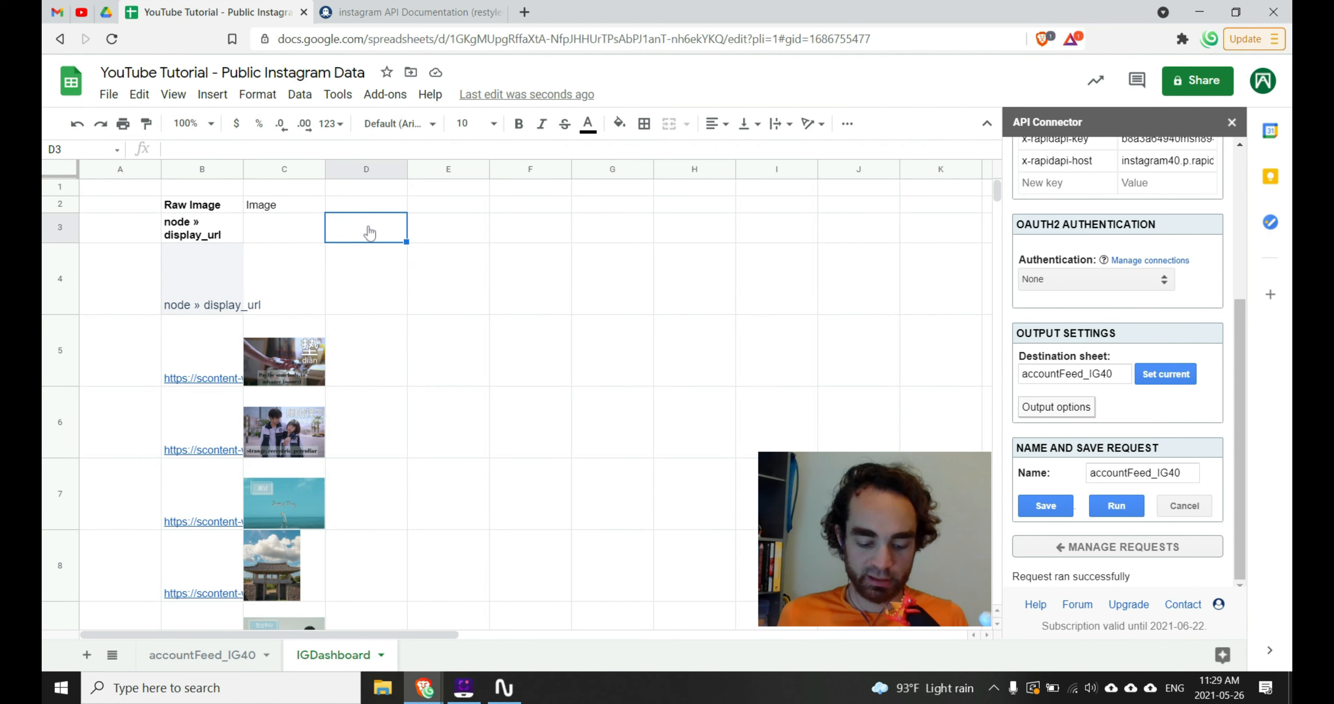
key(ctrl+v)
Copy the node » accessibility_caption header from Y1 of accountFeed_IG40 into E3 of IGDashboard.
click(211, 656)
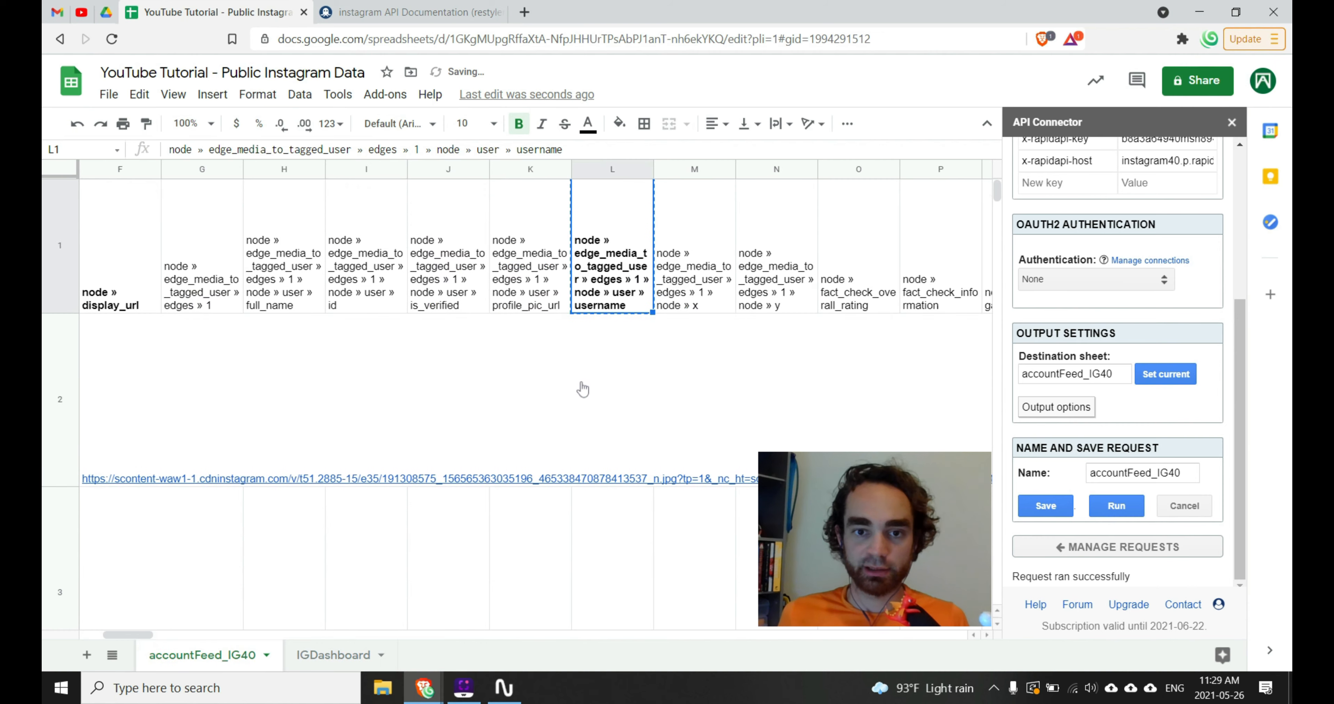
scroll(577, 362, right, 5)
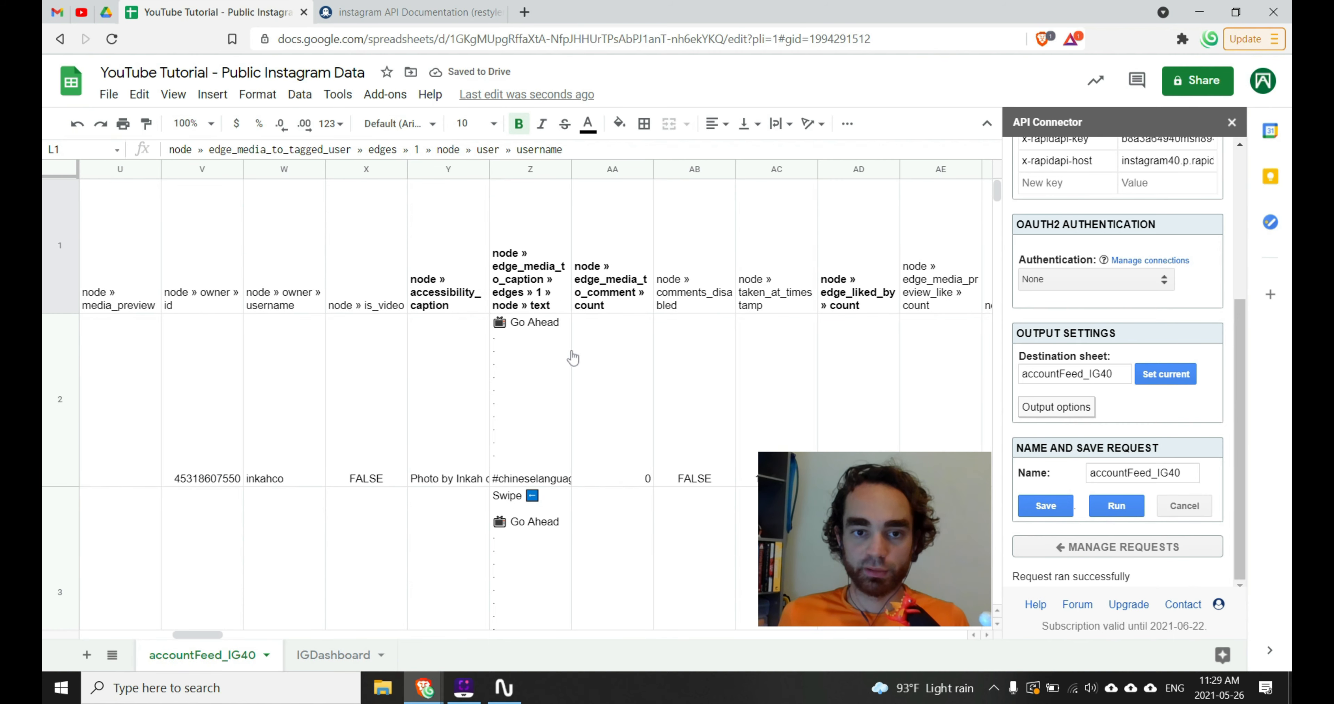
click(460, 272)
key(ctrl+c)
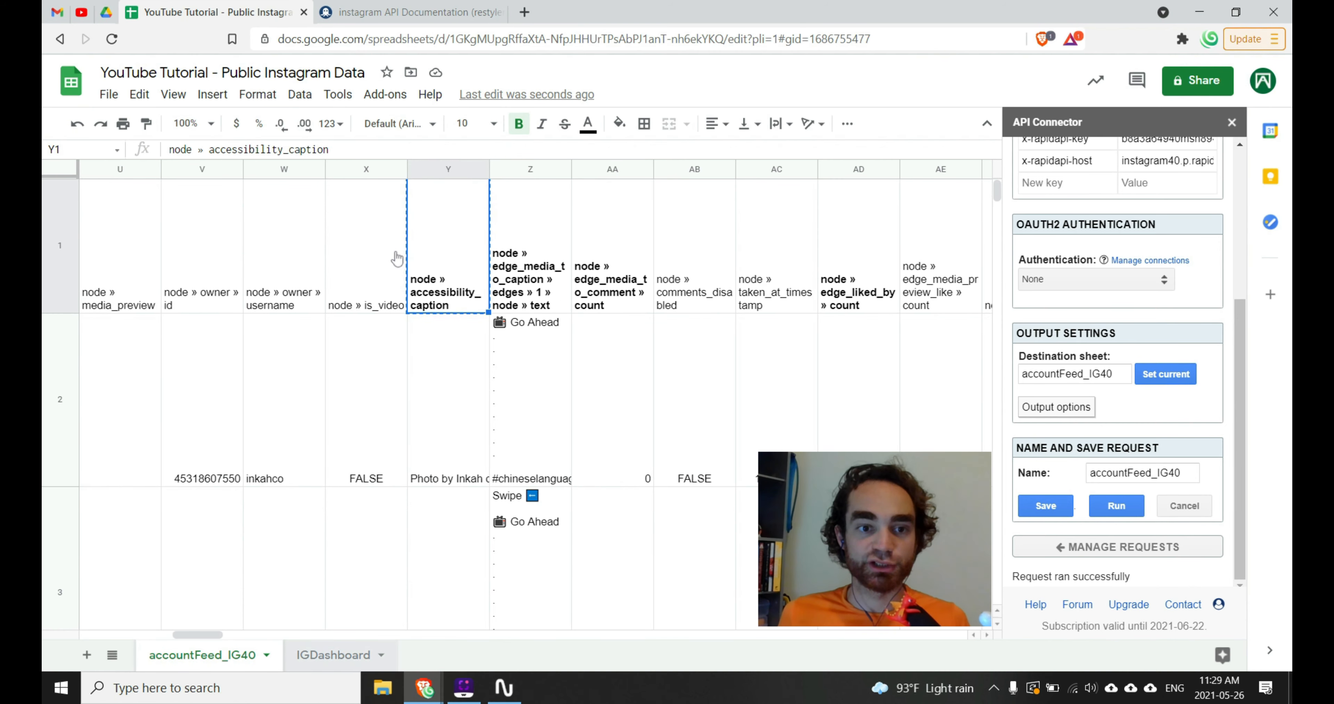
click(342, 657)
click(454, 234)
key(ctrl+v)
Copy the caption text header (node » edge_media_to_caption » edges » 1 » node » text) from Z1 of accountFeed_IG40 into F3 of IGDashboard.
click(228, 654)
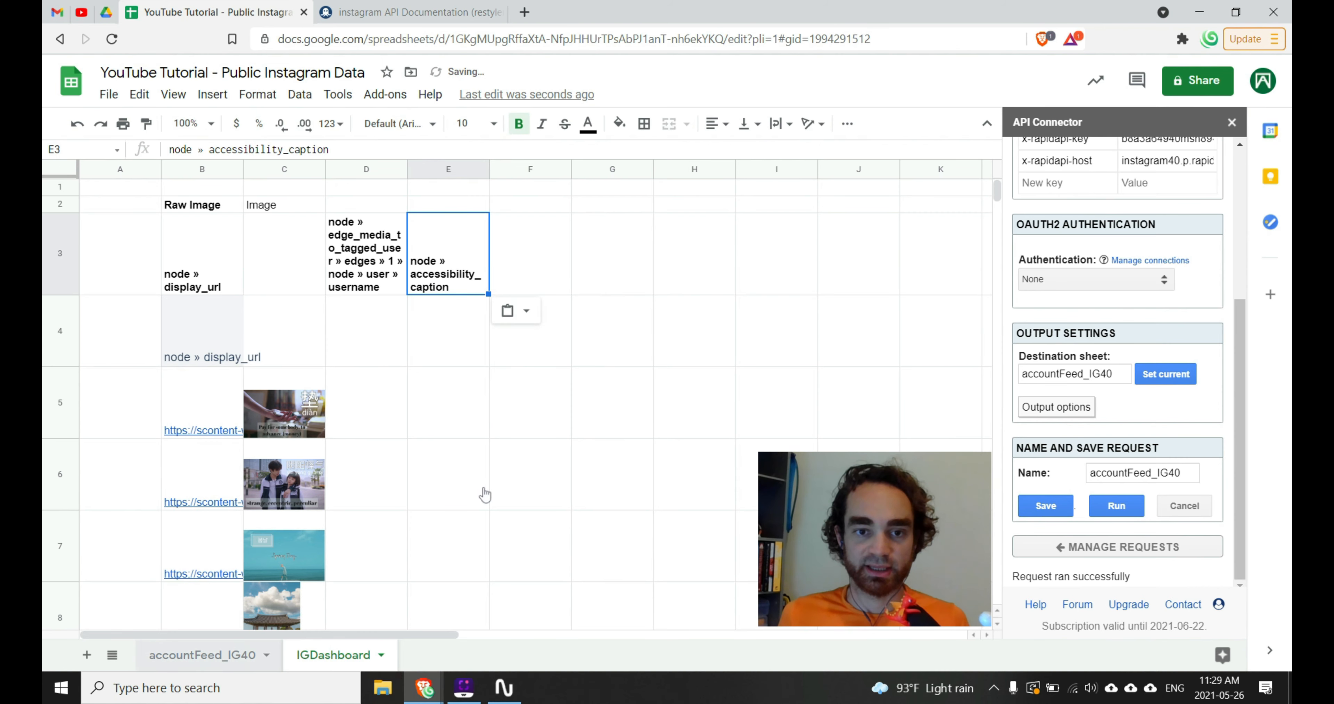
click(518, 243)
key(ctrl+c)
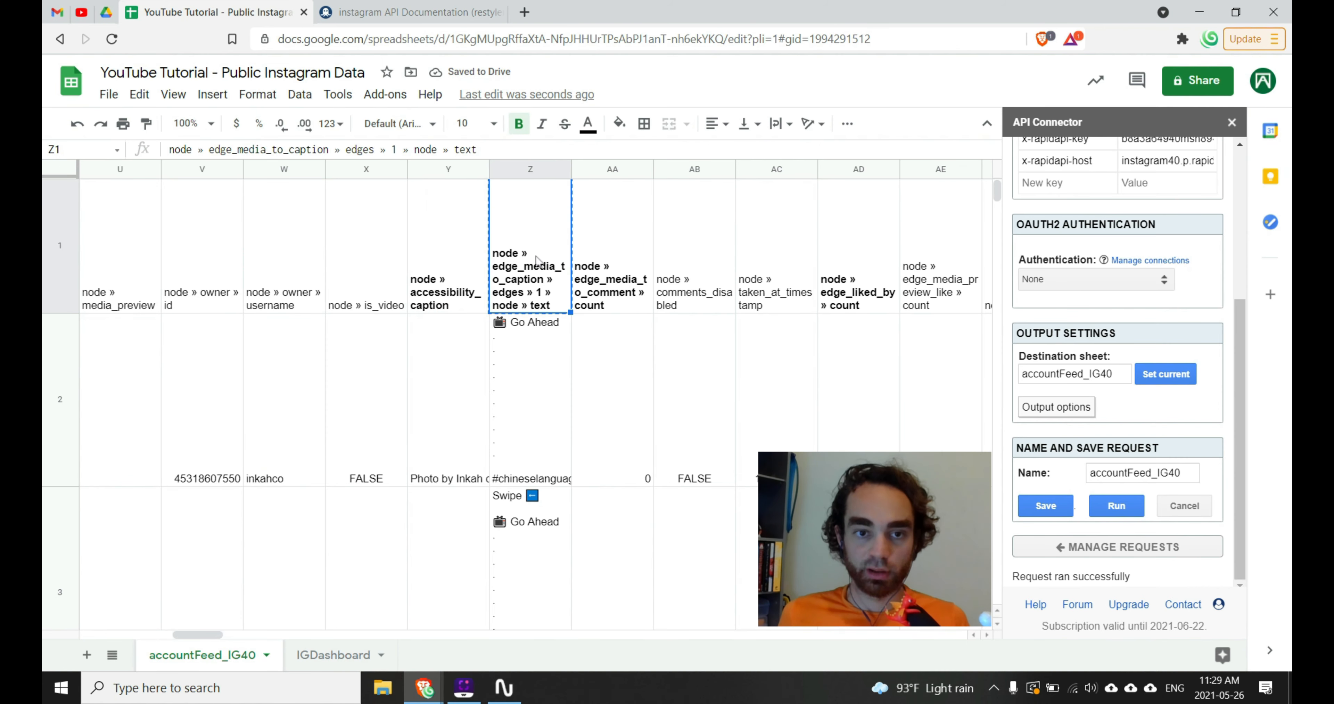
click(333, 654)
click(530, 262)
key(ctrl+v)
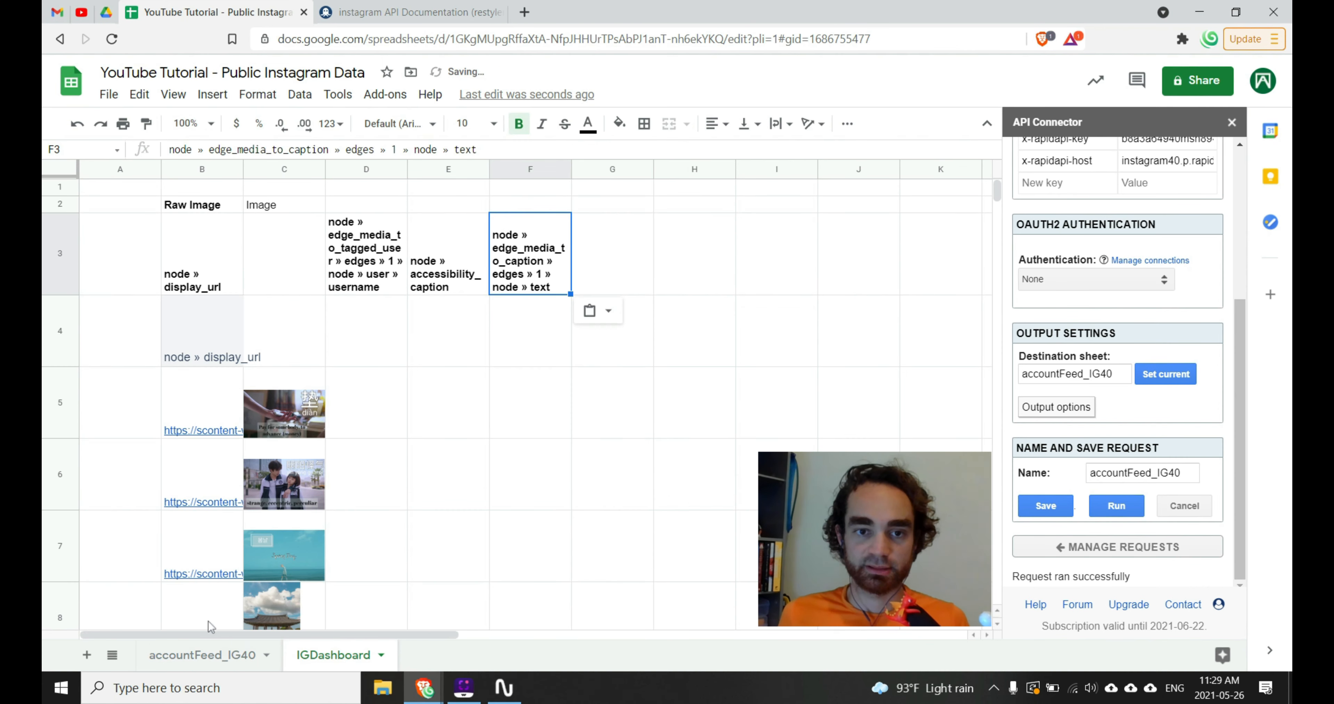
Copy the node » edge_media_to_comment » count header from AA1 of accountFeed_IG40 into H3 of IGDashboard.
click(212, 654)
click(625, 304)
key(ctrl+c)
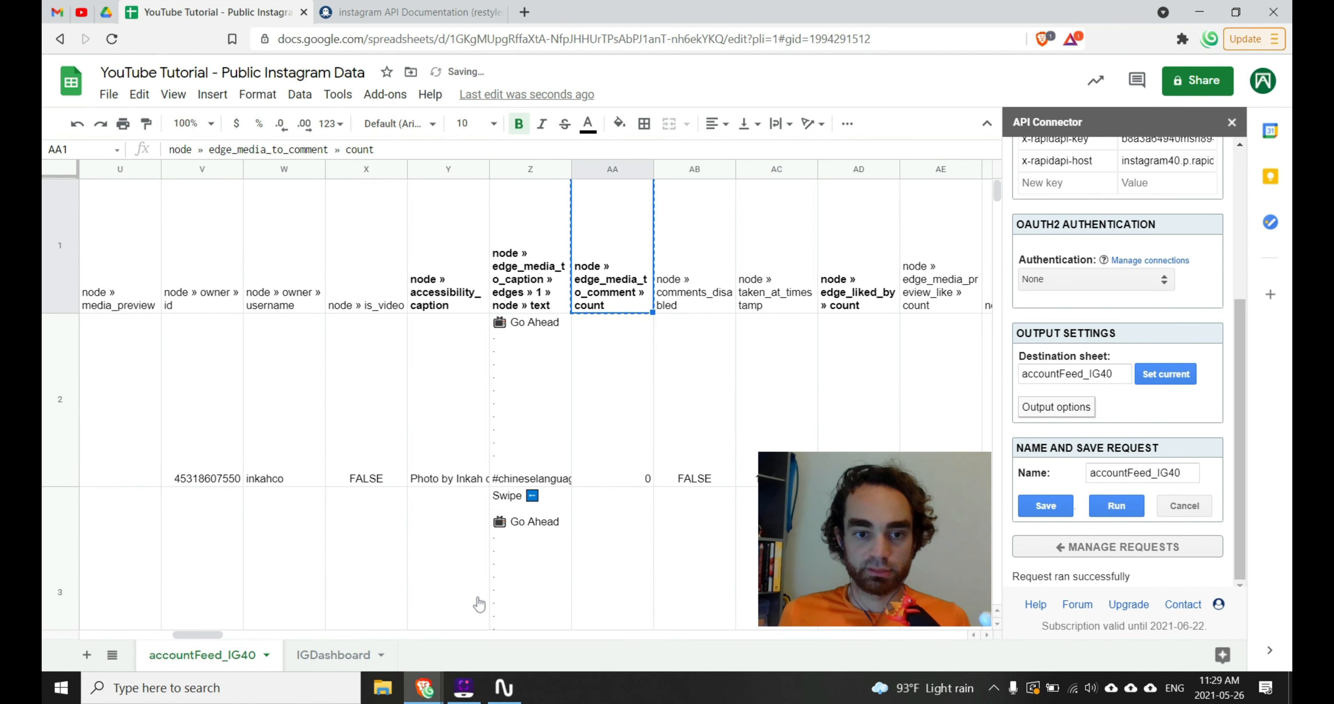
click(305, 656)
click(684, 258)
key(ctrl+v)
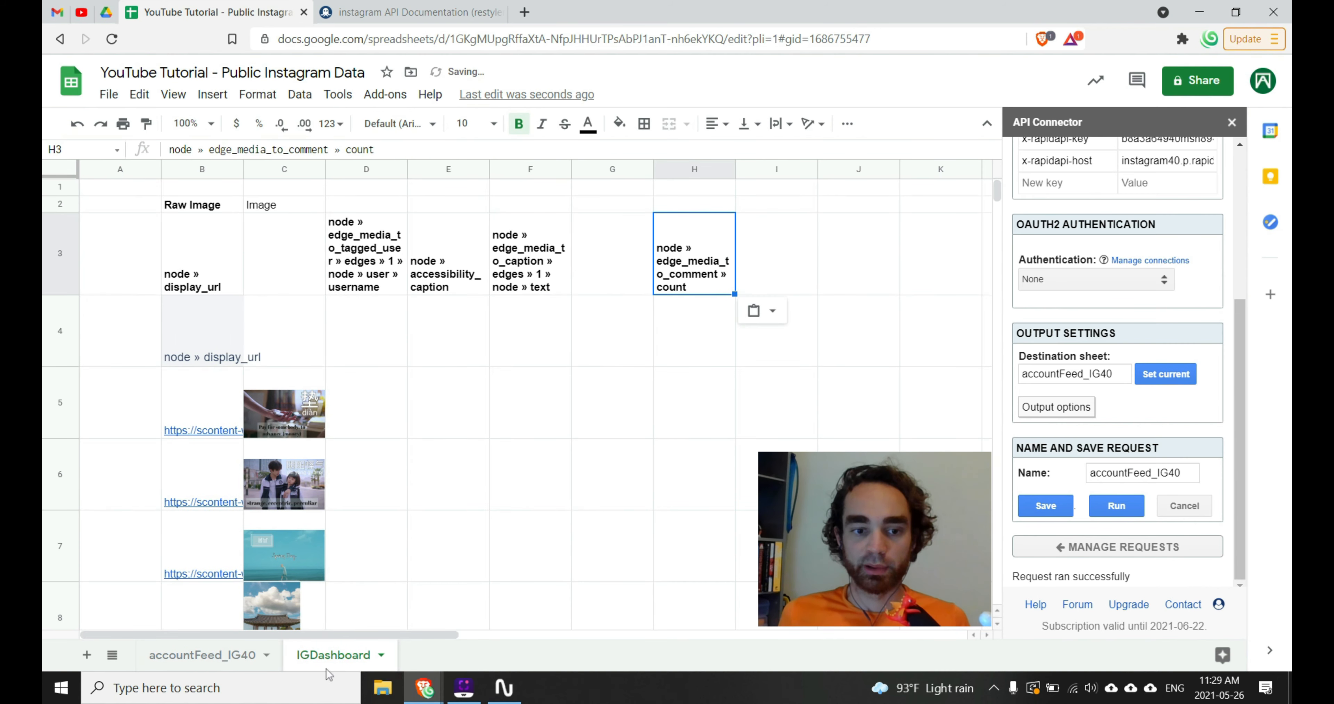
Copy the node » edge_liked_by » count header from AD1 of accountFeed_IG40 into G3 of IGDashboard.
click(193, 655)
click(879, 262)
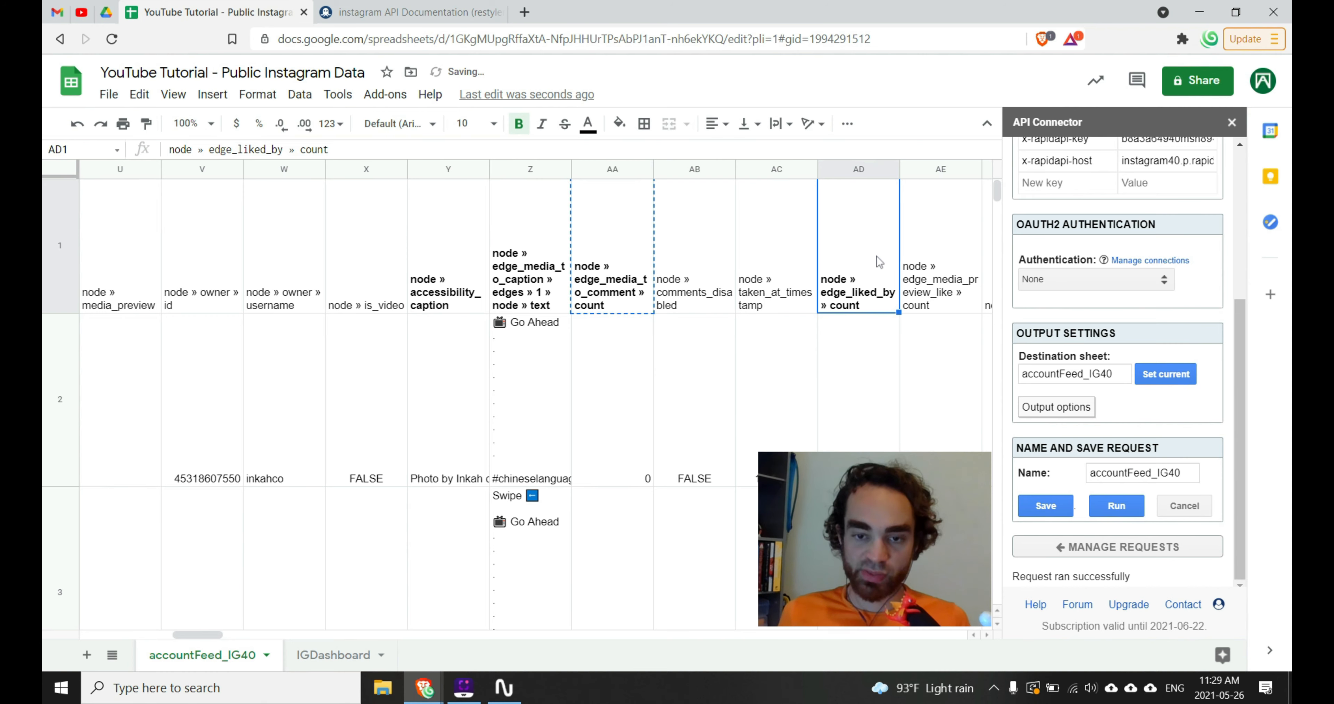
key(ctrl+c)
click(333, 654)
click(612, 256)
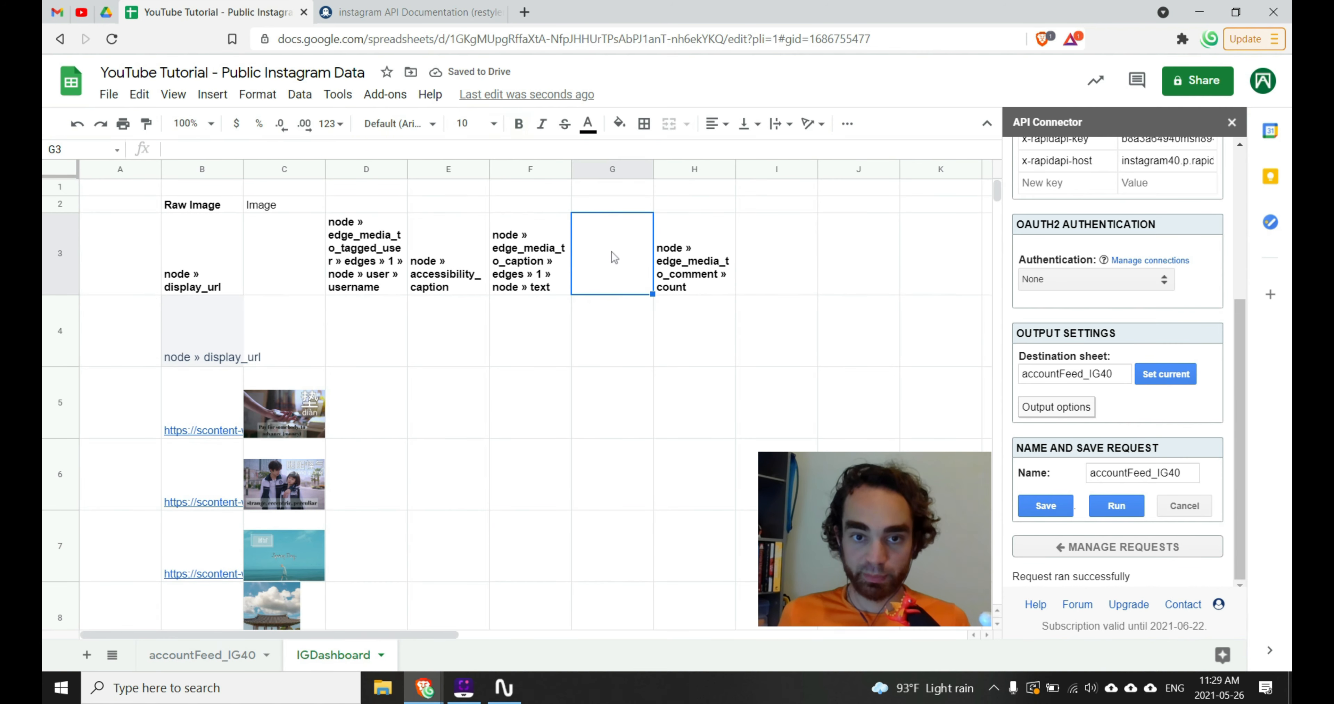
key(ctrl+v)
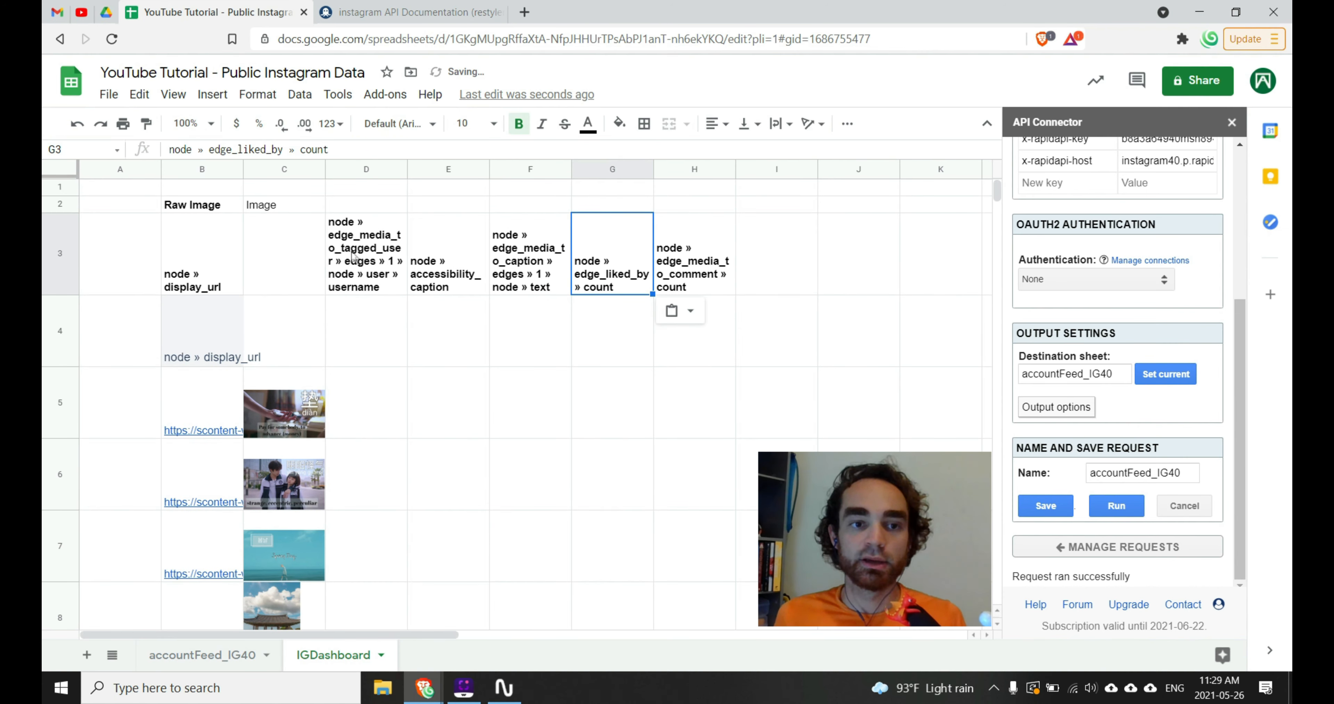
Copy the full QUERY formula text from B4 of IGDashboard into D4.
click(232, 340)
click(188, 155)
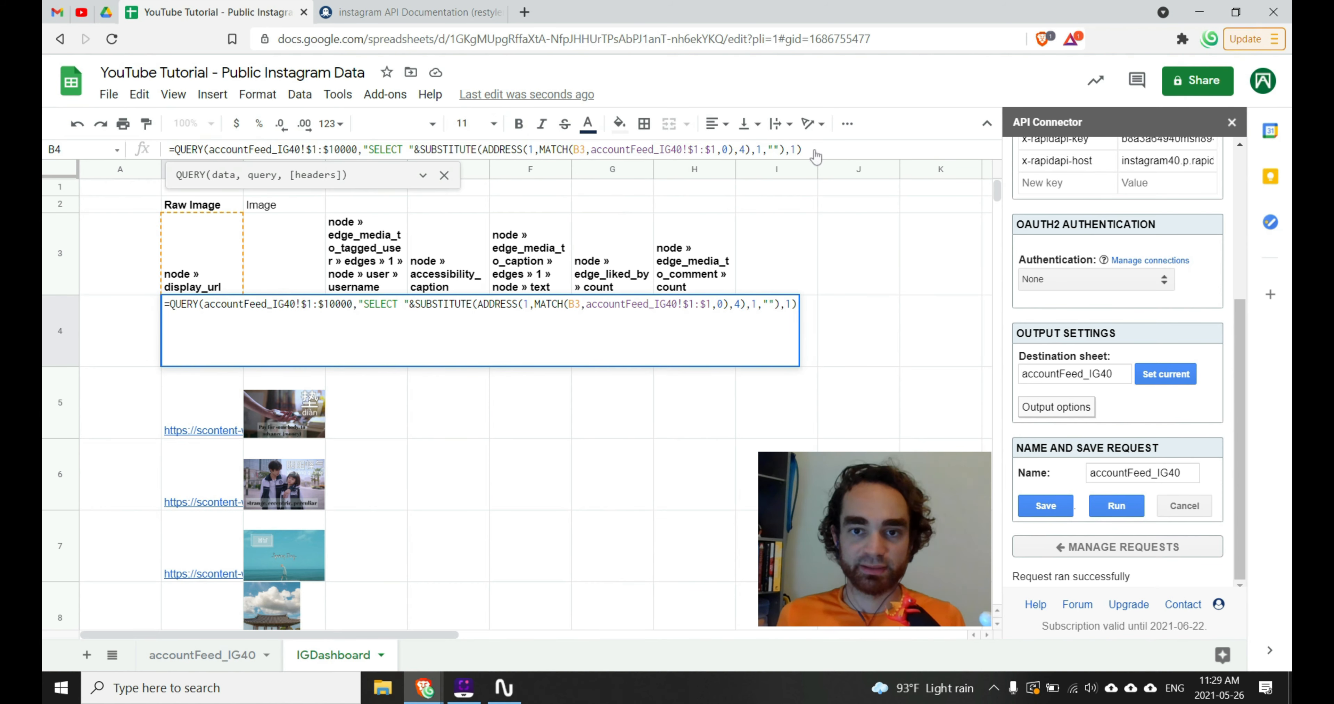
drag(816, 155, 57, 151)
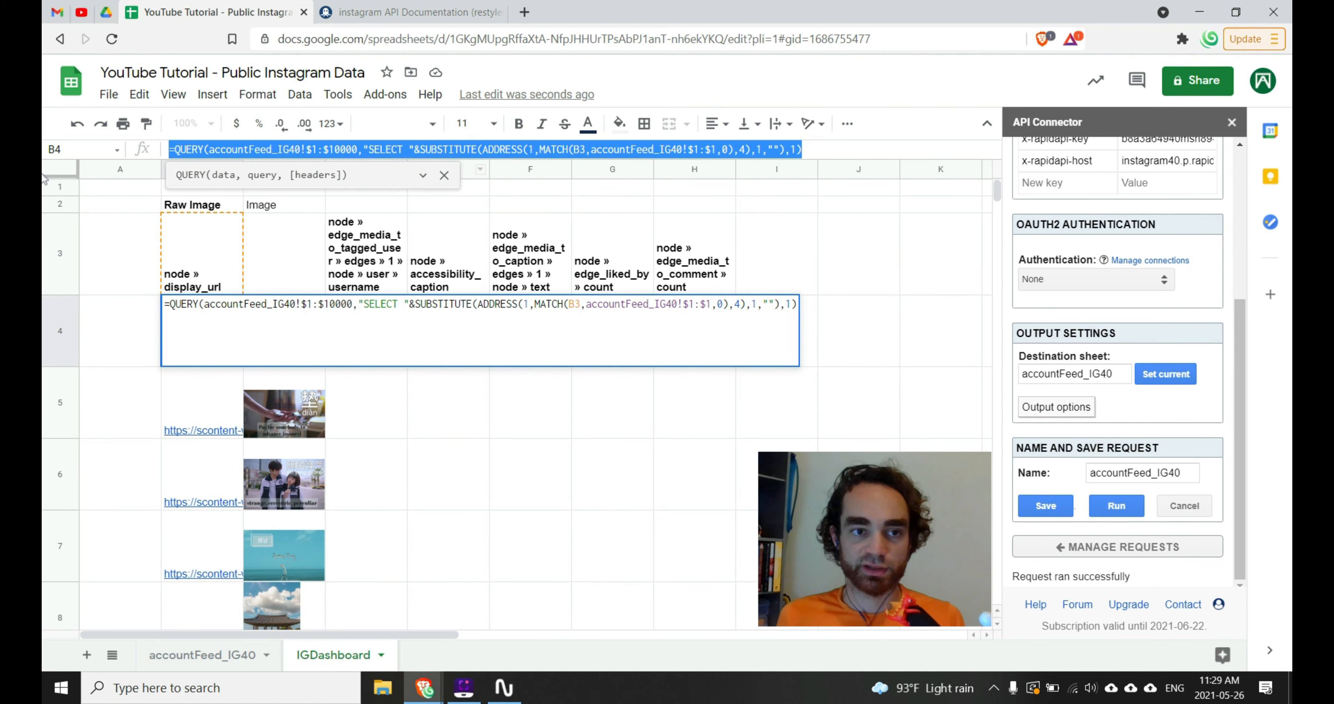
click(414, 459)
click(368, 321)
key(ctrl+v)
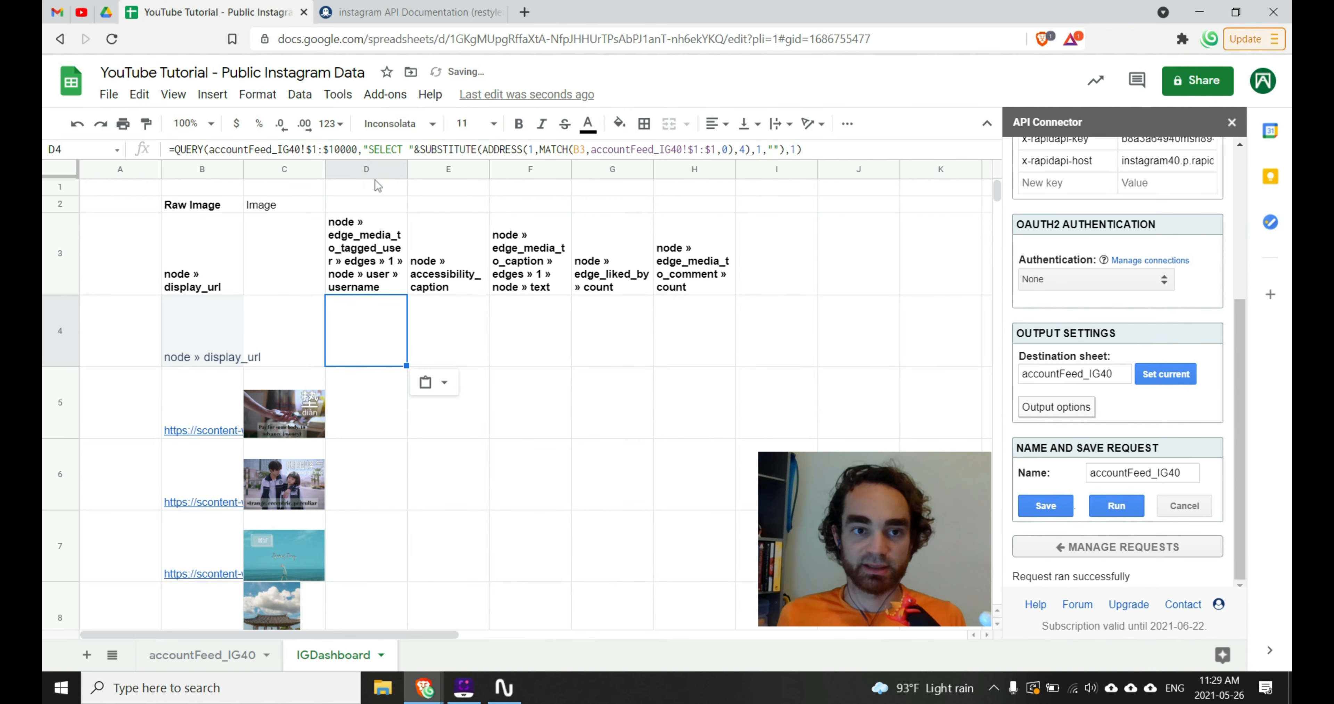
Change the MATCH search key in D4's formula to D3 and fill the formula across to H4.
click(582, 151)
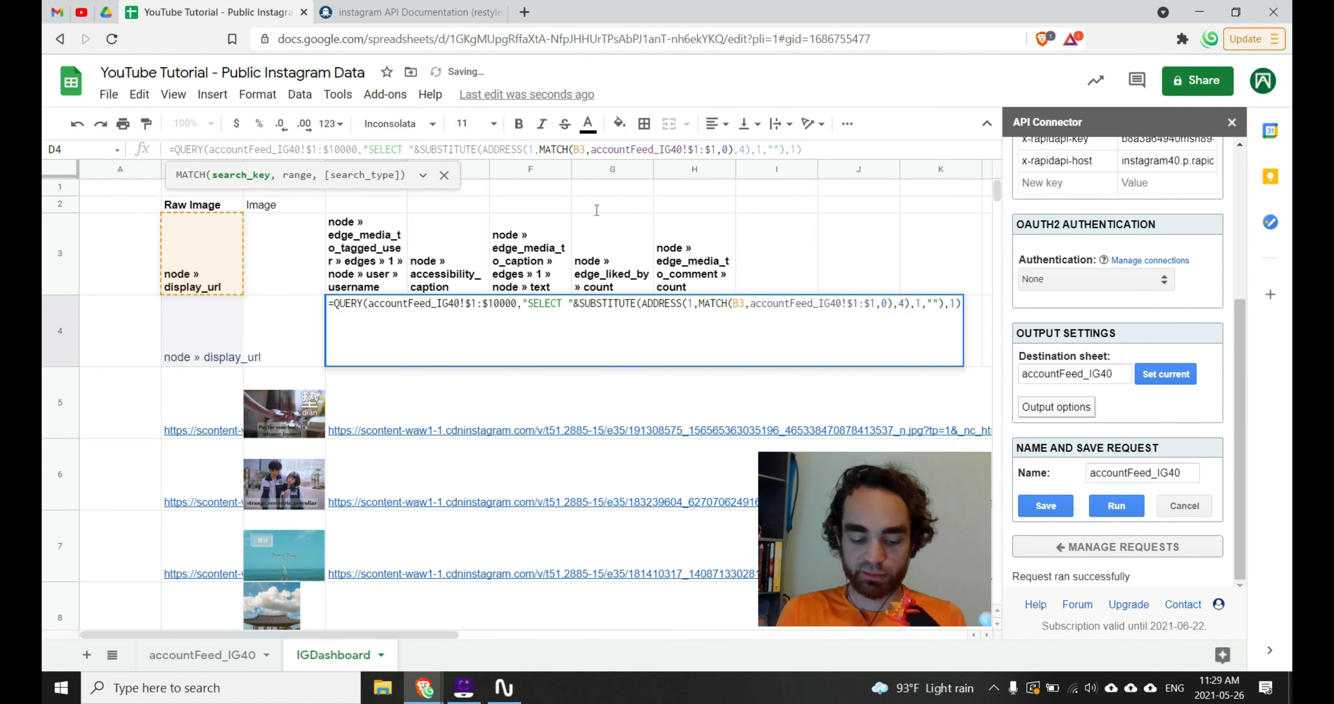
key(BackSpace)
text(D)
key(Return)
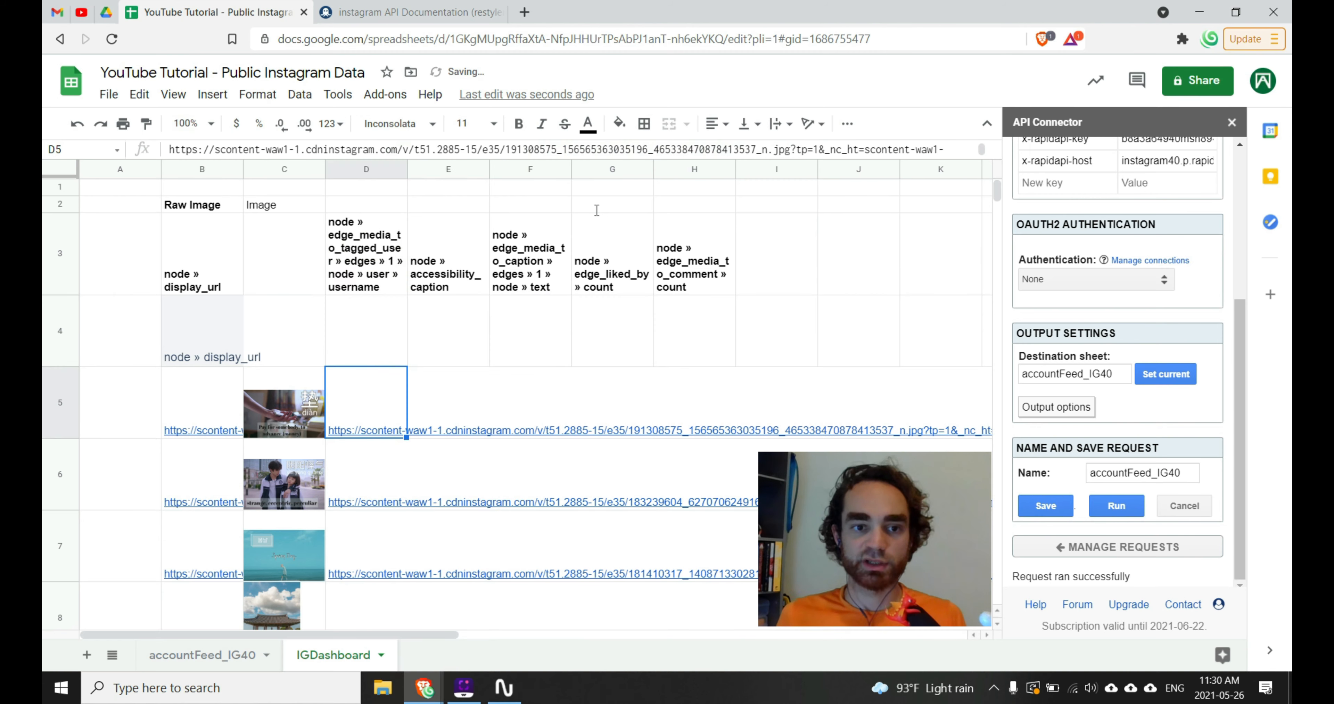
click(393, 345)
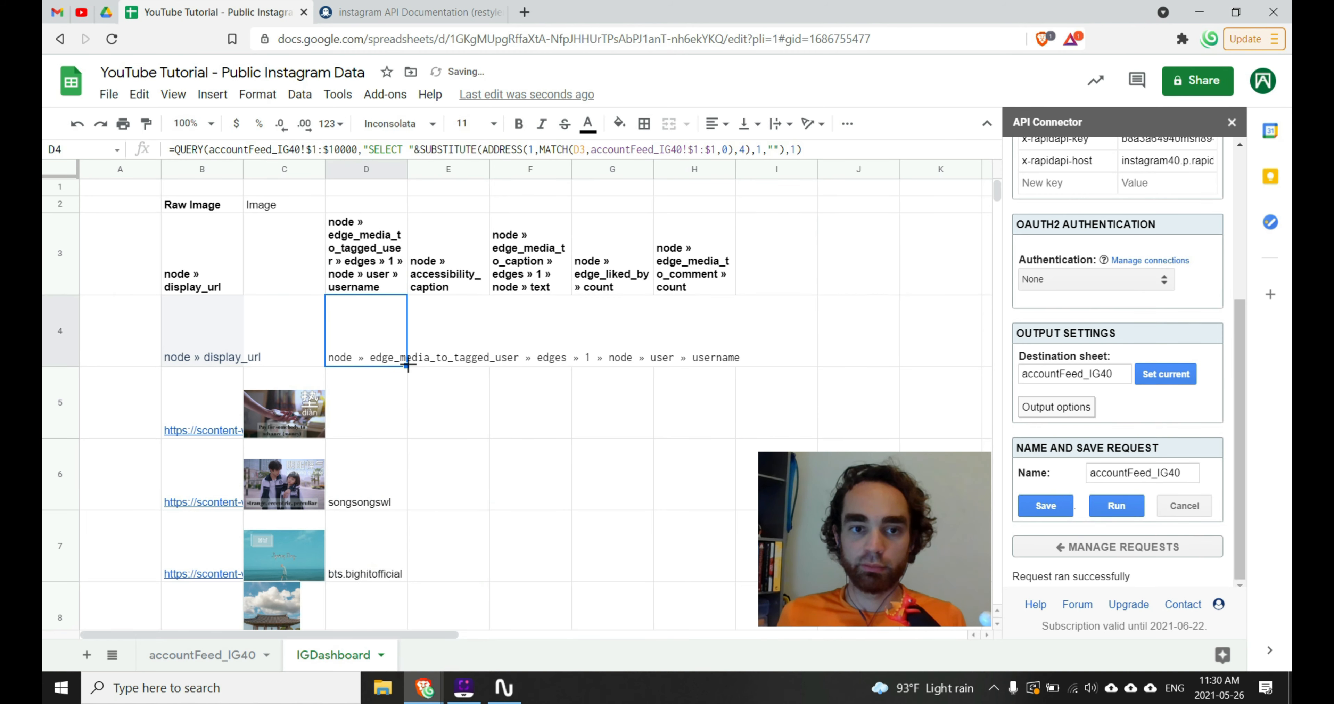
drag(408, 365, 720, 357)
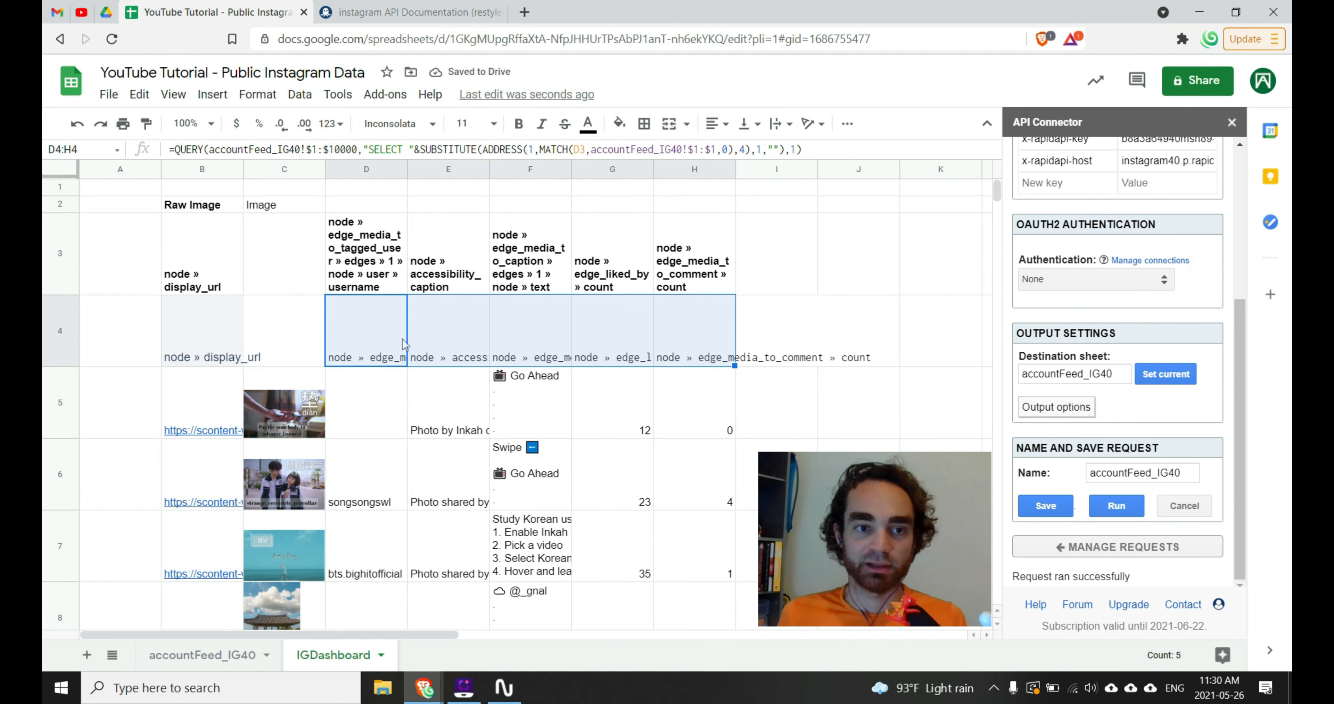
Enter Tagged User, AI-Generated Caption, Caption, Likes and Comments as headings in D2:H2 and make row 2 bold.
click(377, 206)
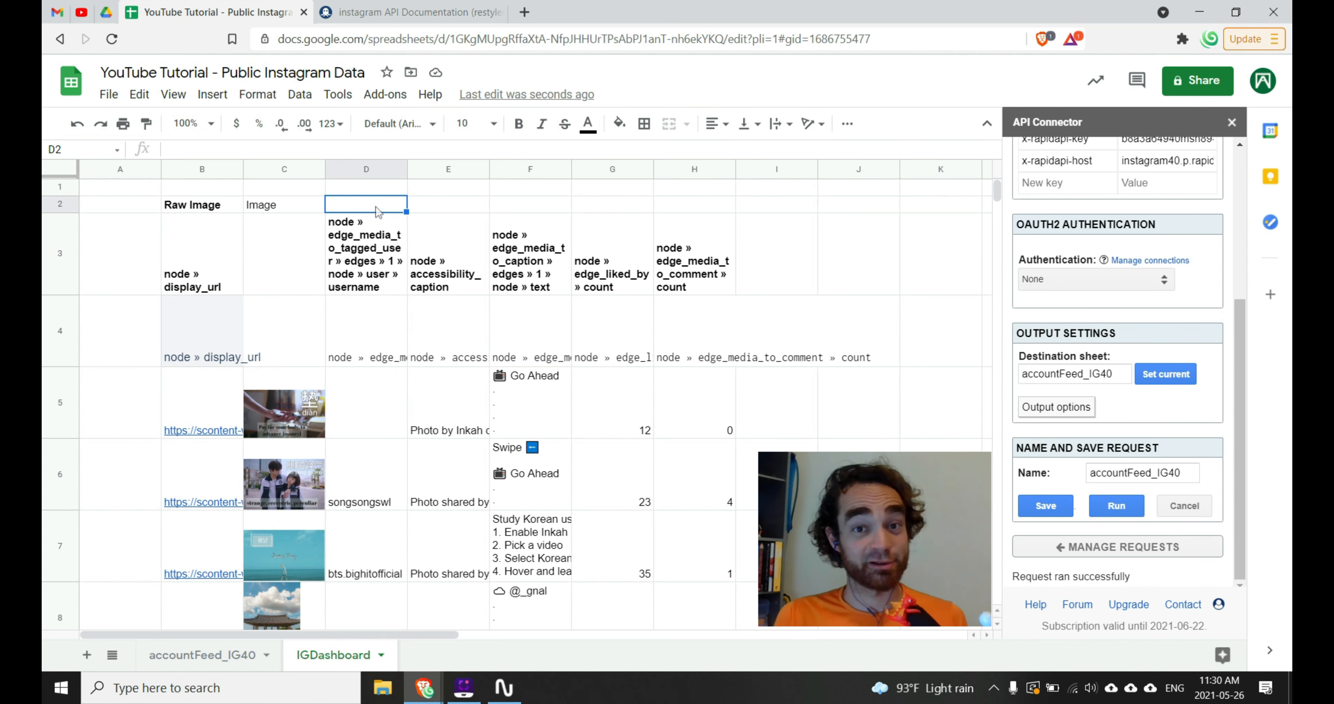
text(Tagged User	AI-Generated Caption	Caption	Likes	Comments)
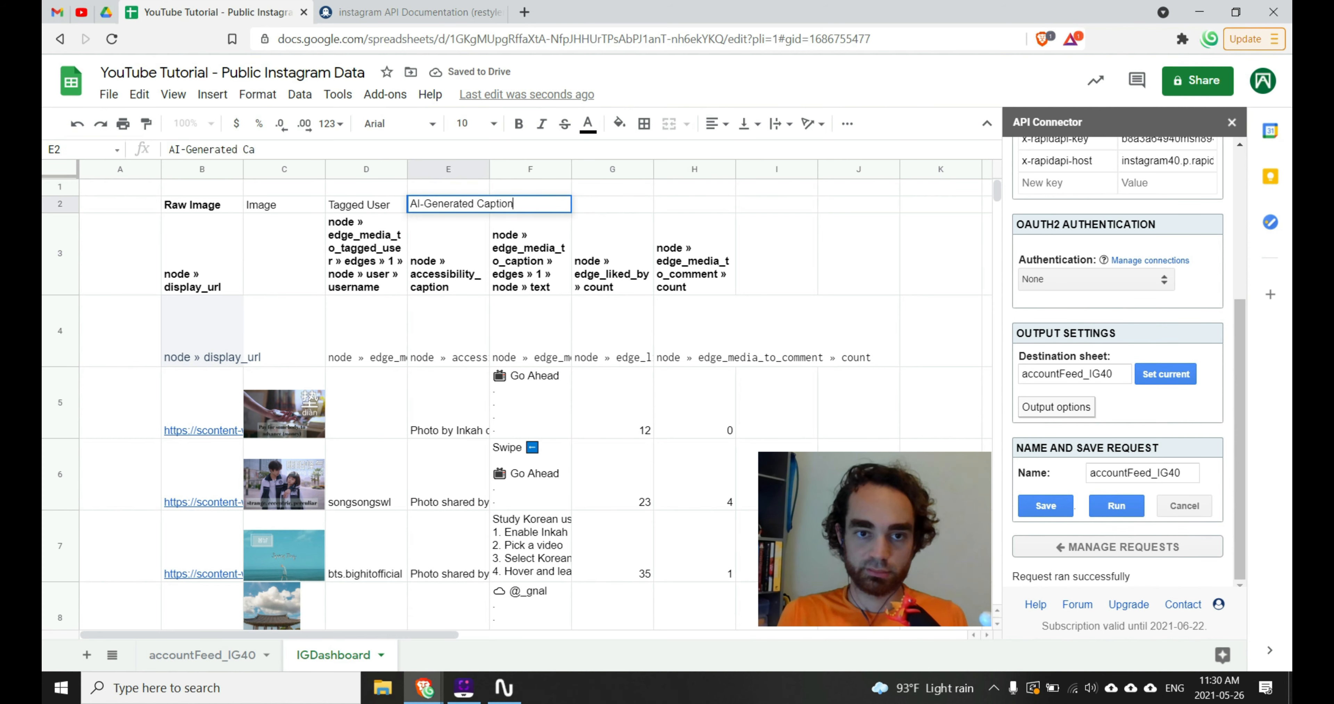
click(60, 203)
key(ctrl+b)
Hide rows 3 and 4, which hold the field names and query headers.
click(226, 249)
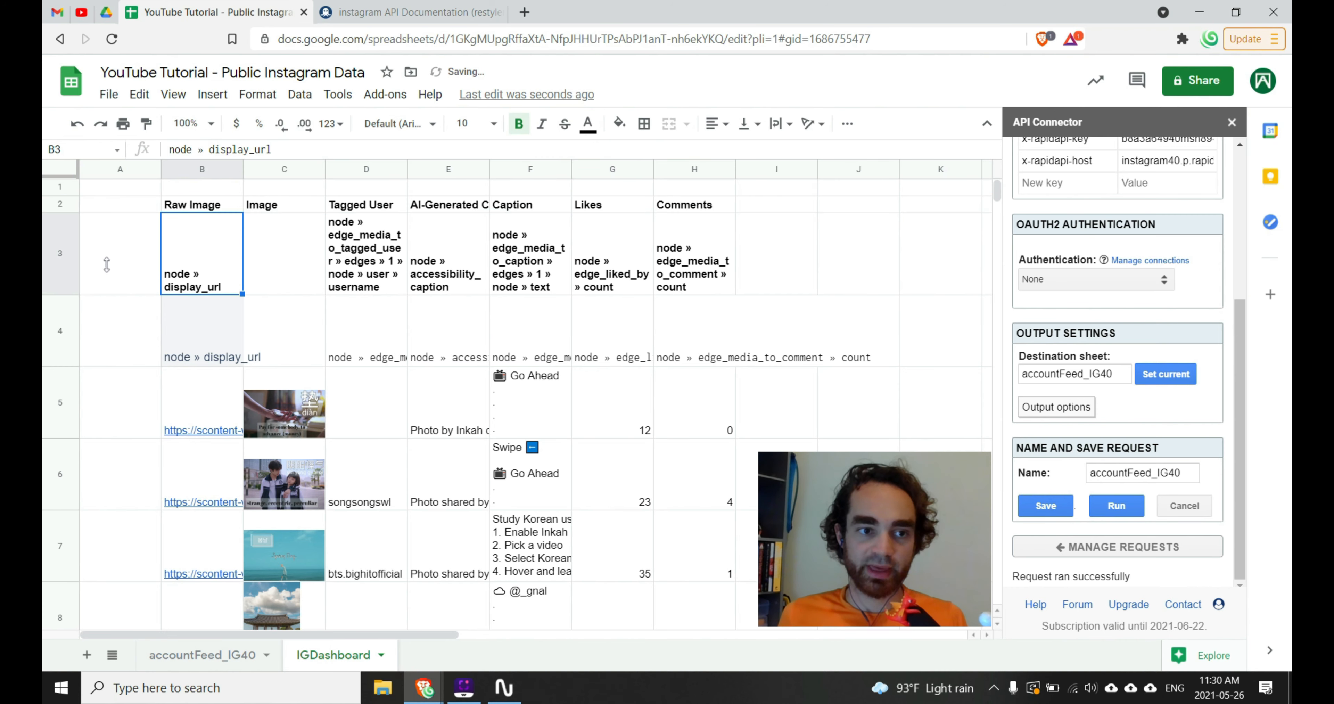
drag(53, 240, 60, 331)
right_click(61, 331)
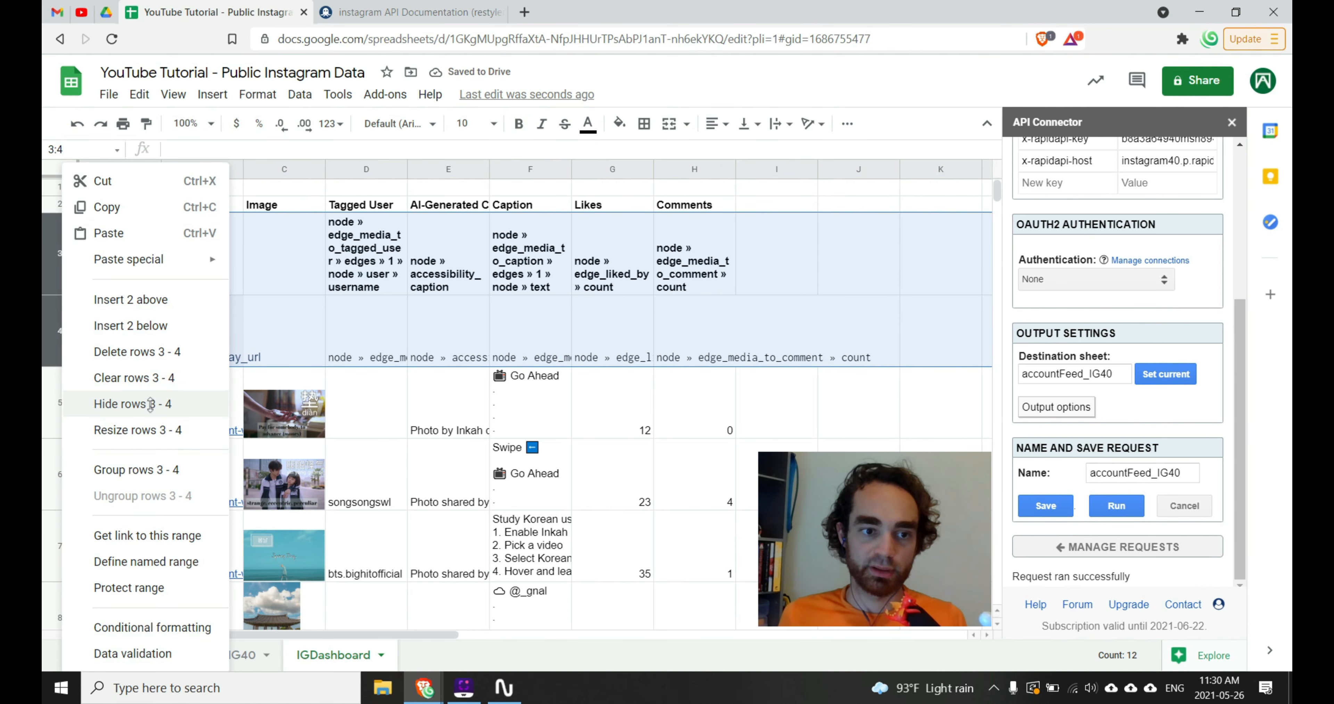
click(150, 403)
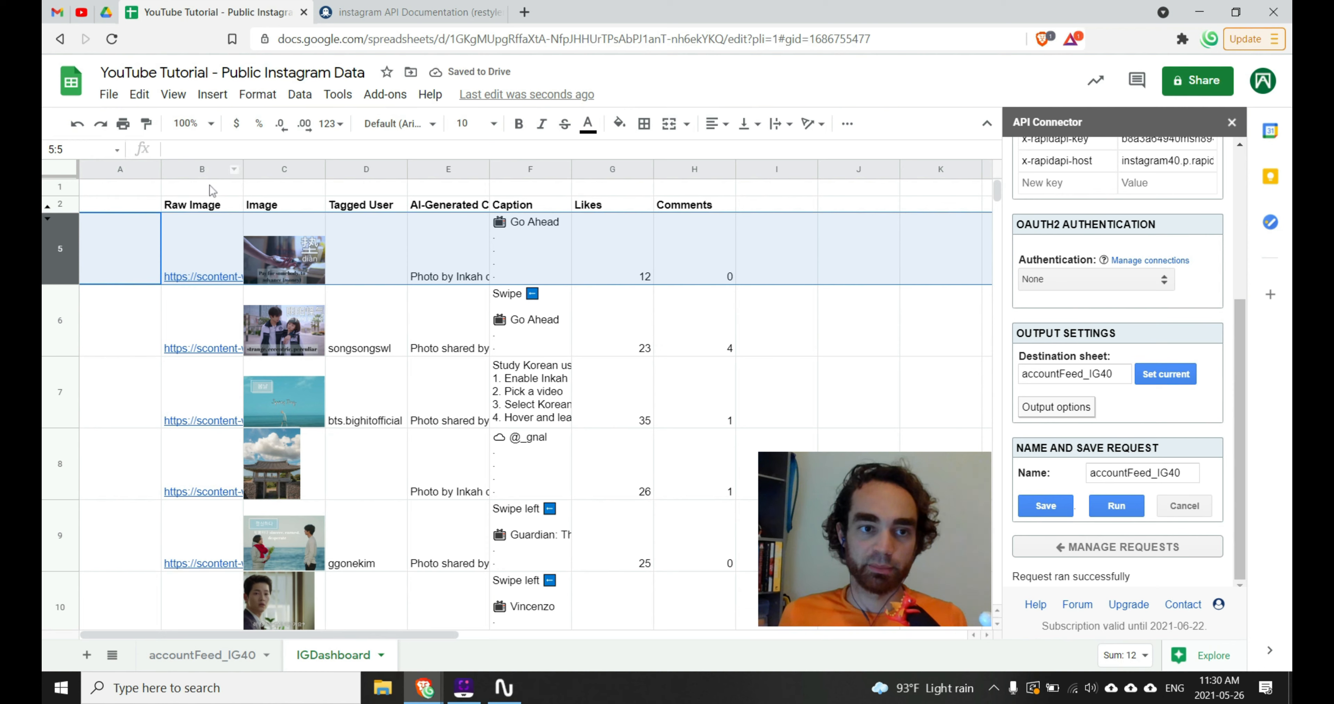
Hide the Raw Image column B, and enlarge the Image column and rows 5 to 16.
click(205, 272)
click(202, 169)
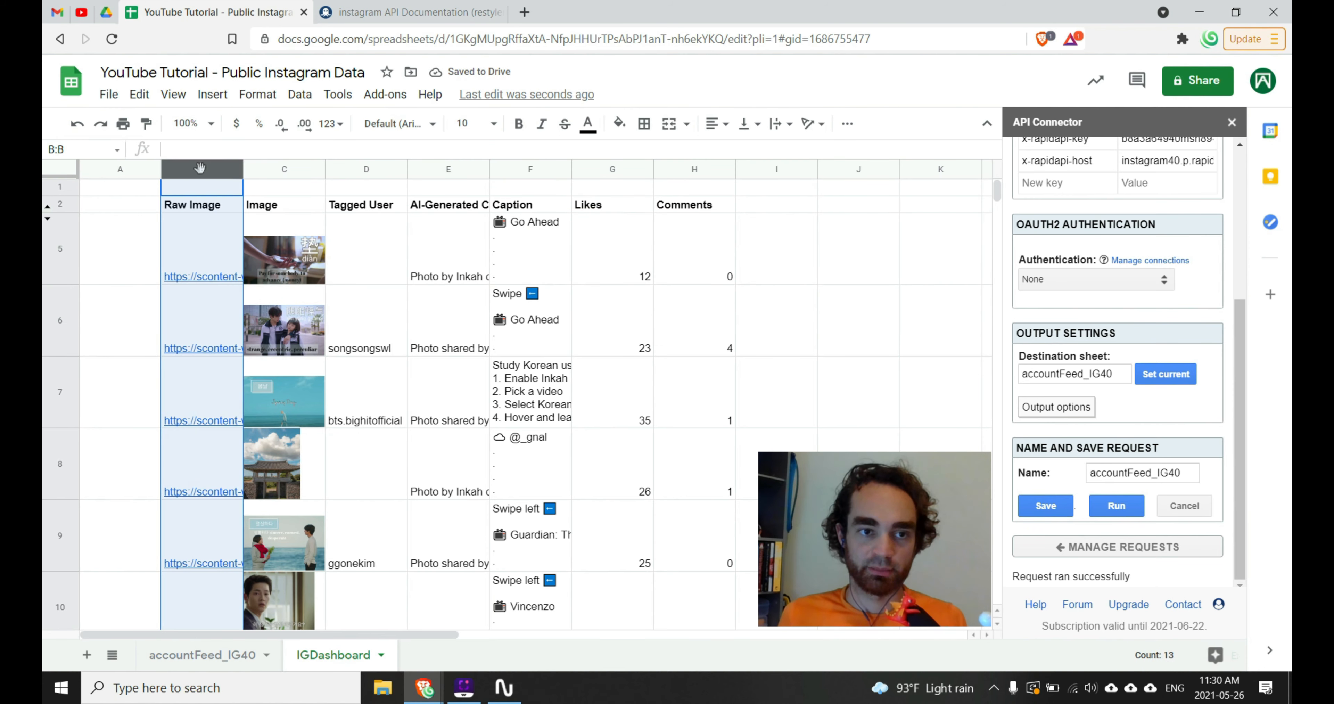
right_click(202, 168)
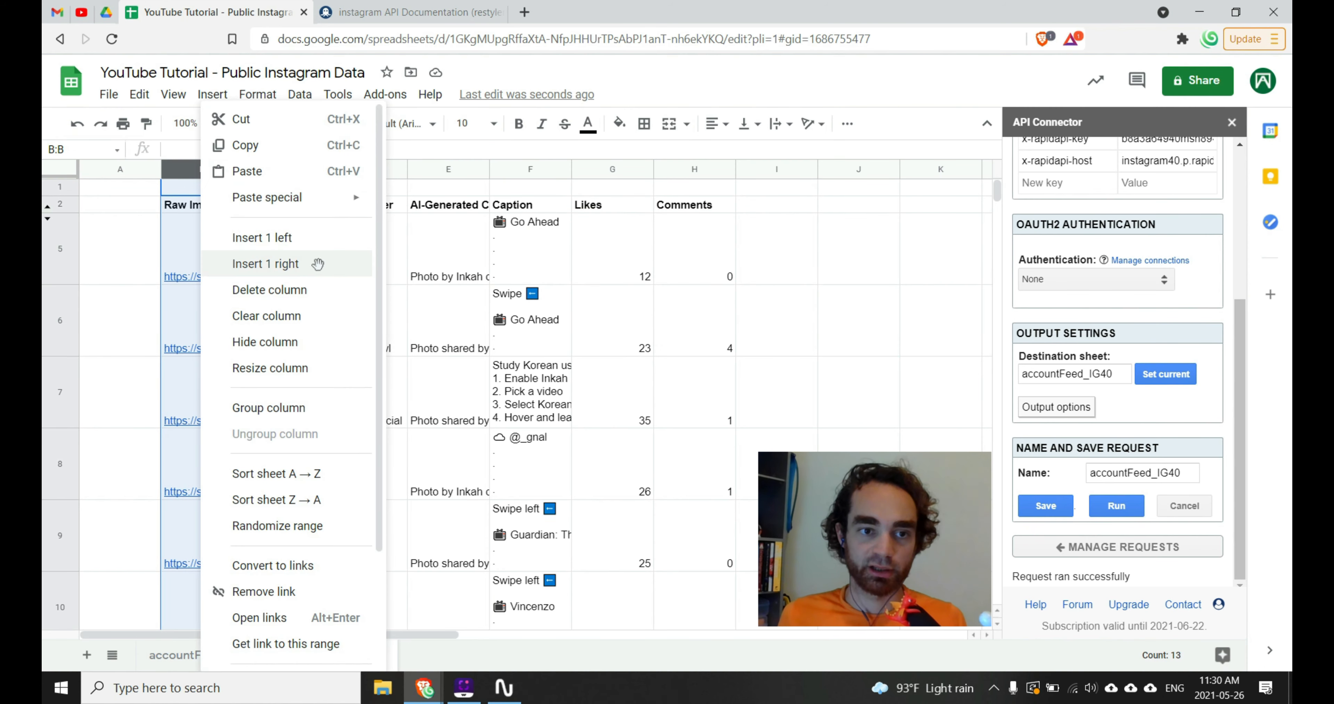
click(309, 341)
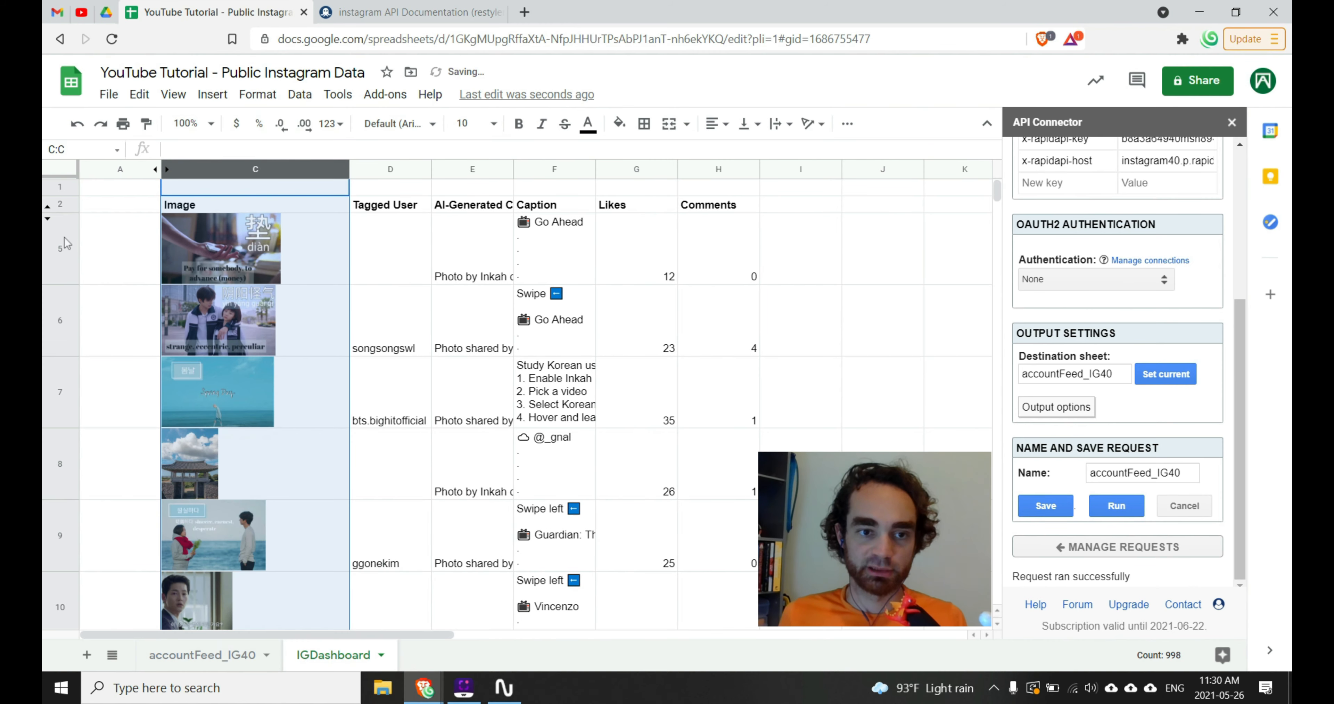
scroll(65, 243, down, 3)
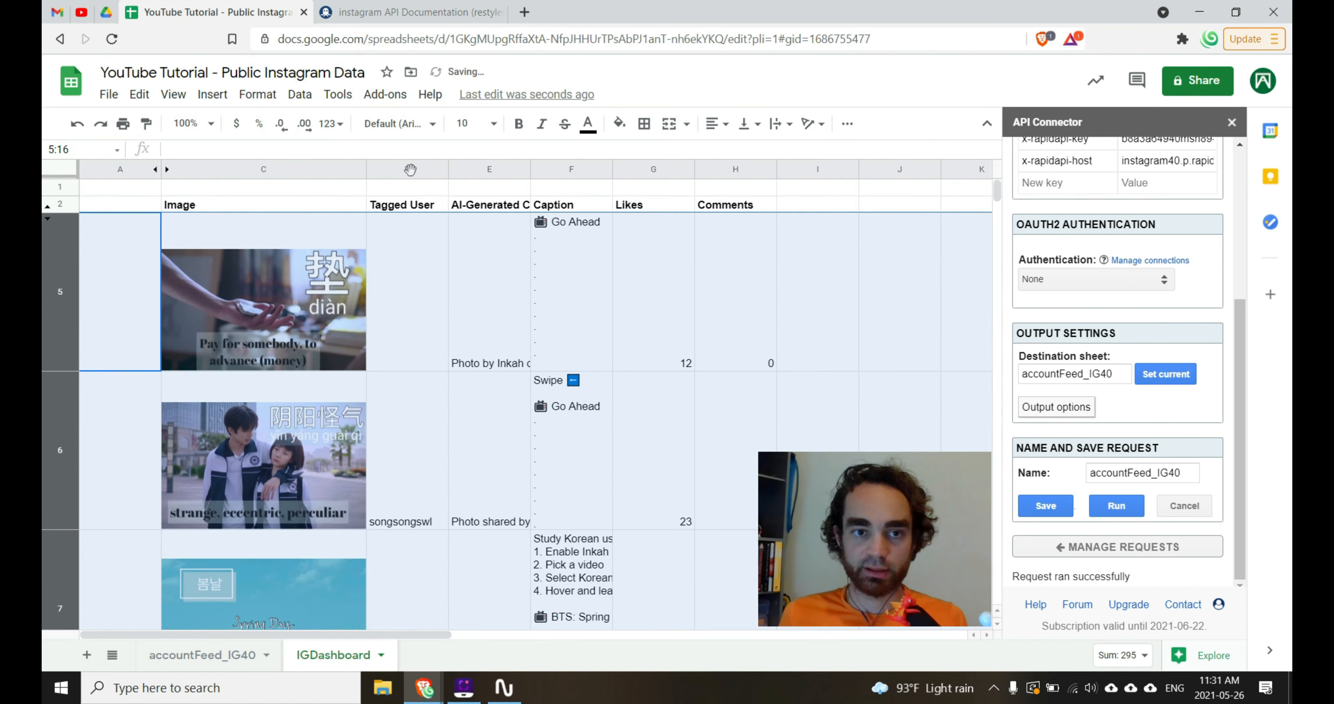
Centre and wrap the text in columns D to F, and widen the AI-Generated Caption and Caption columns.
drag(407, 169, 536, 165)
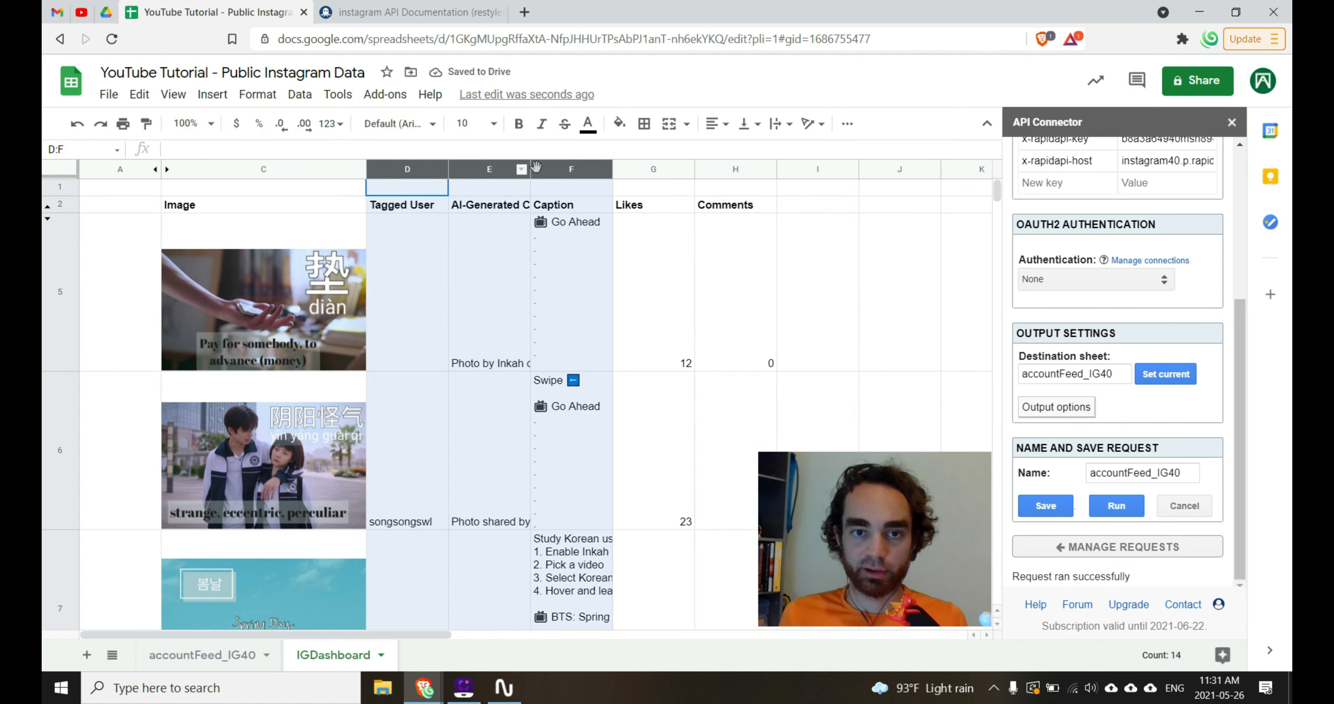
click(716, 123)
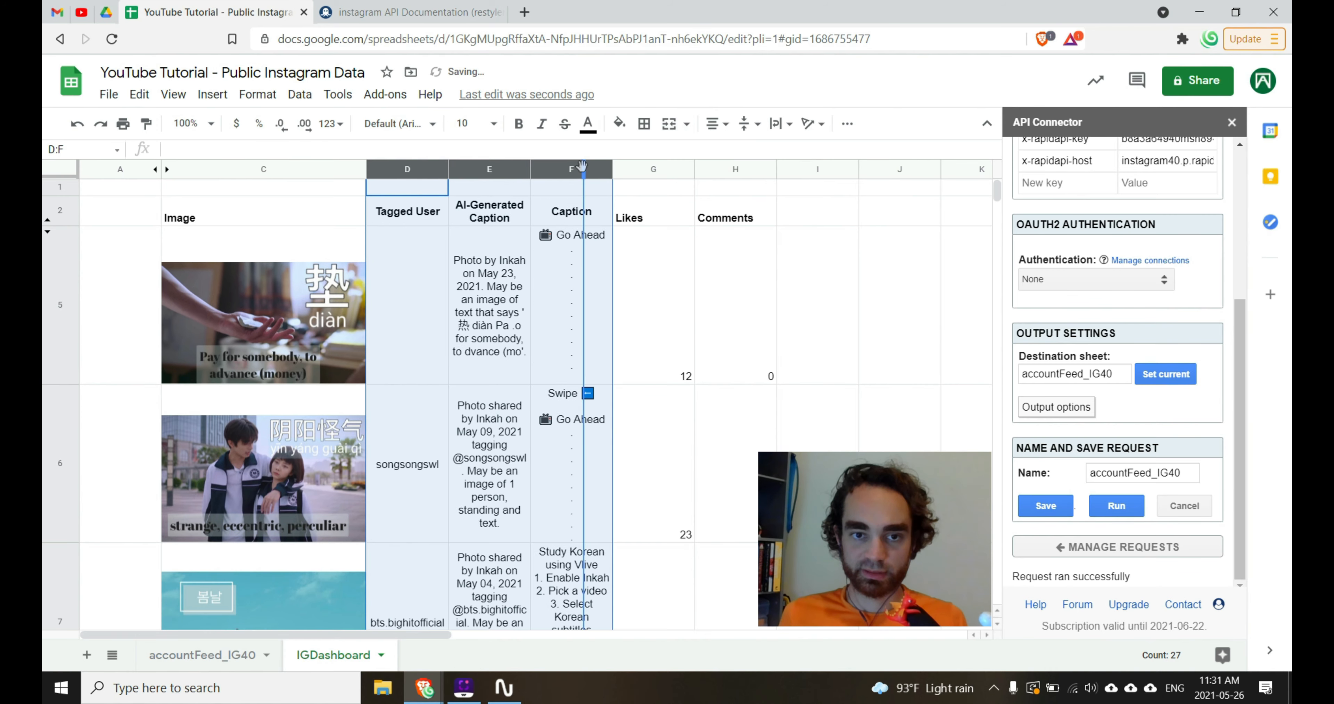
double_click(582, 166)
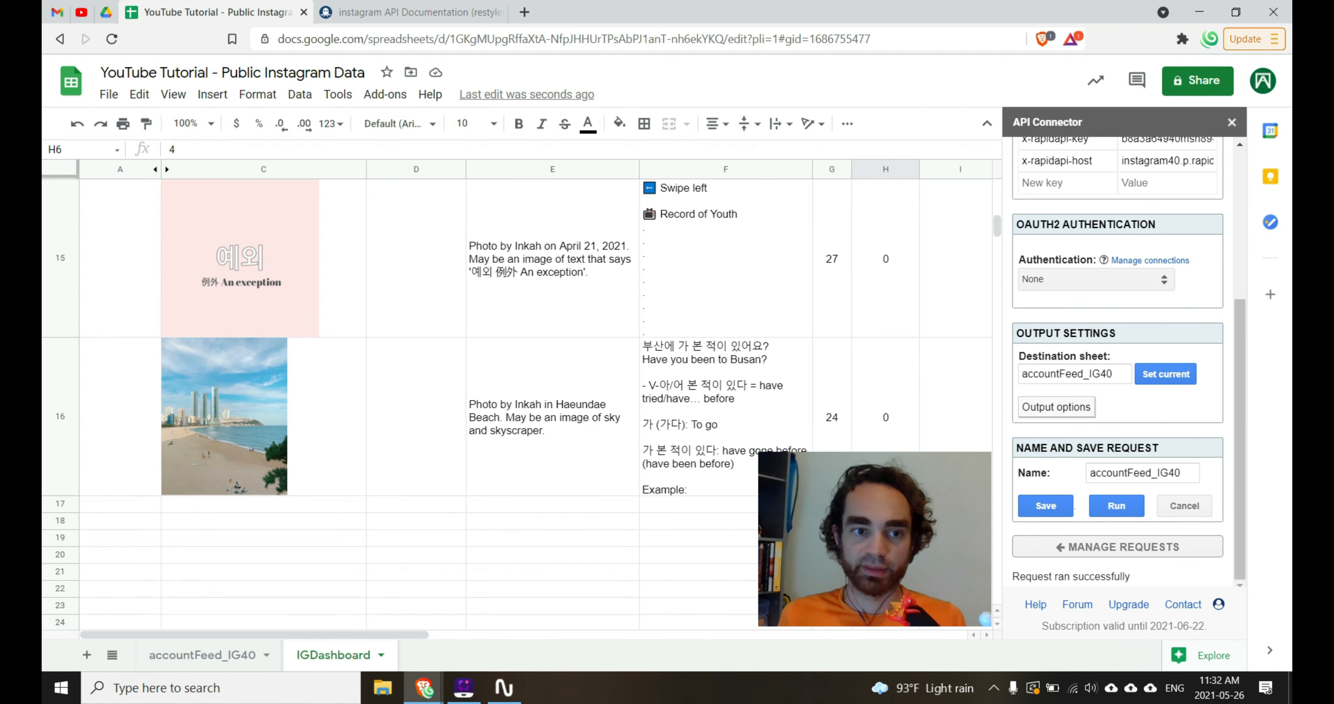
Increase the height of row 1 and hide the gridlines on IGDashboard.
scroll(518, 404, up, 15)
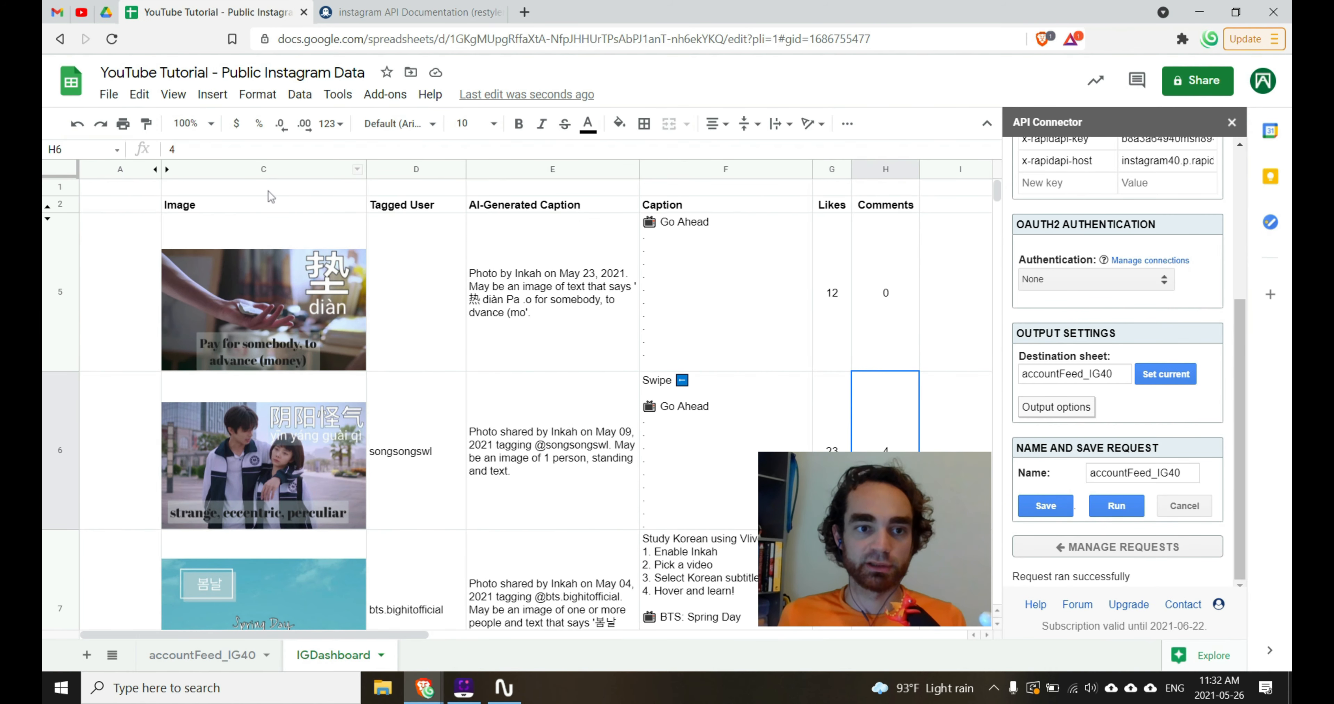
click(268, 190)
click(241, 201)
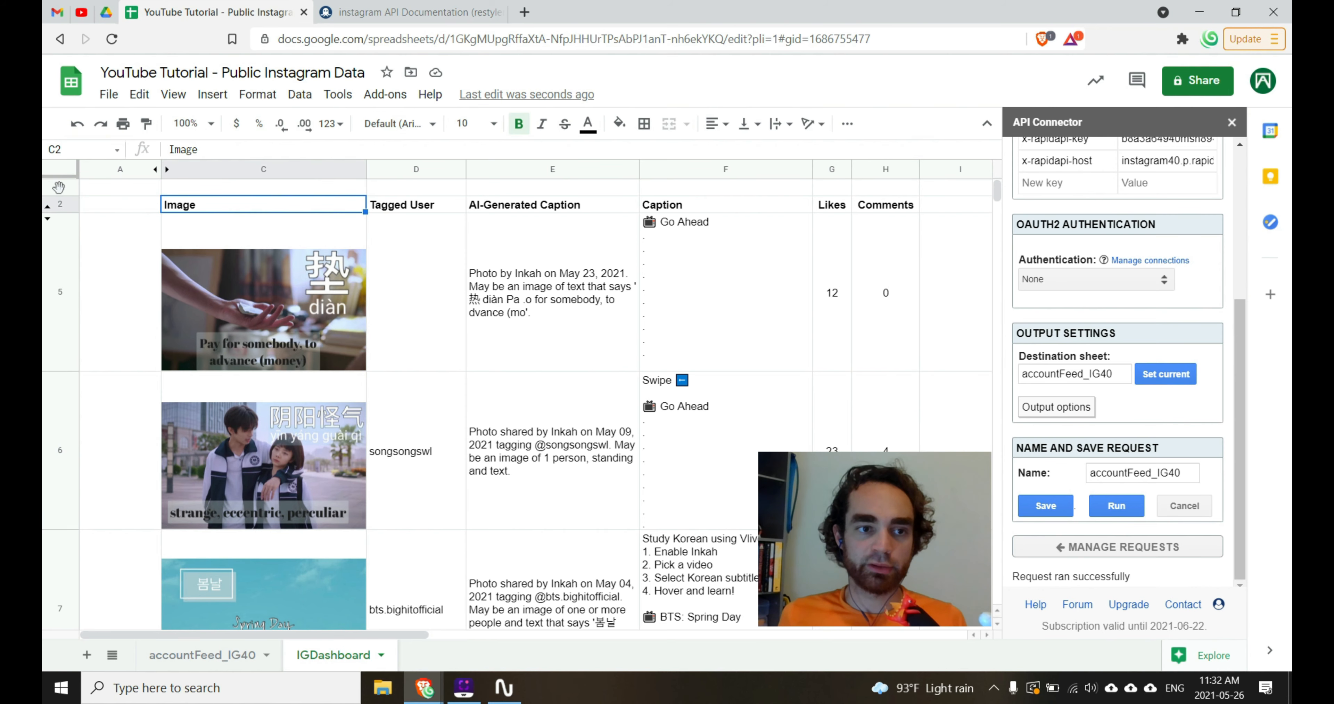
drag(58, 187, 60, 241)
key(ctrl+a)
click(173, 94)
click(185, 163)
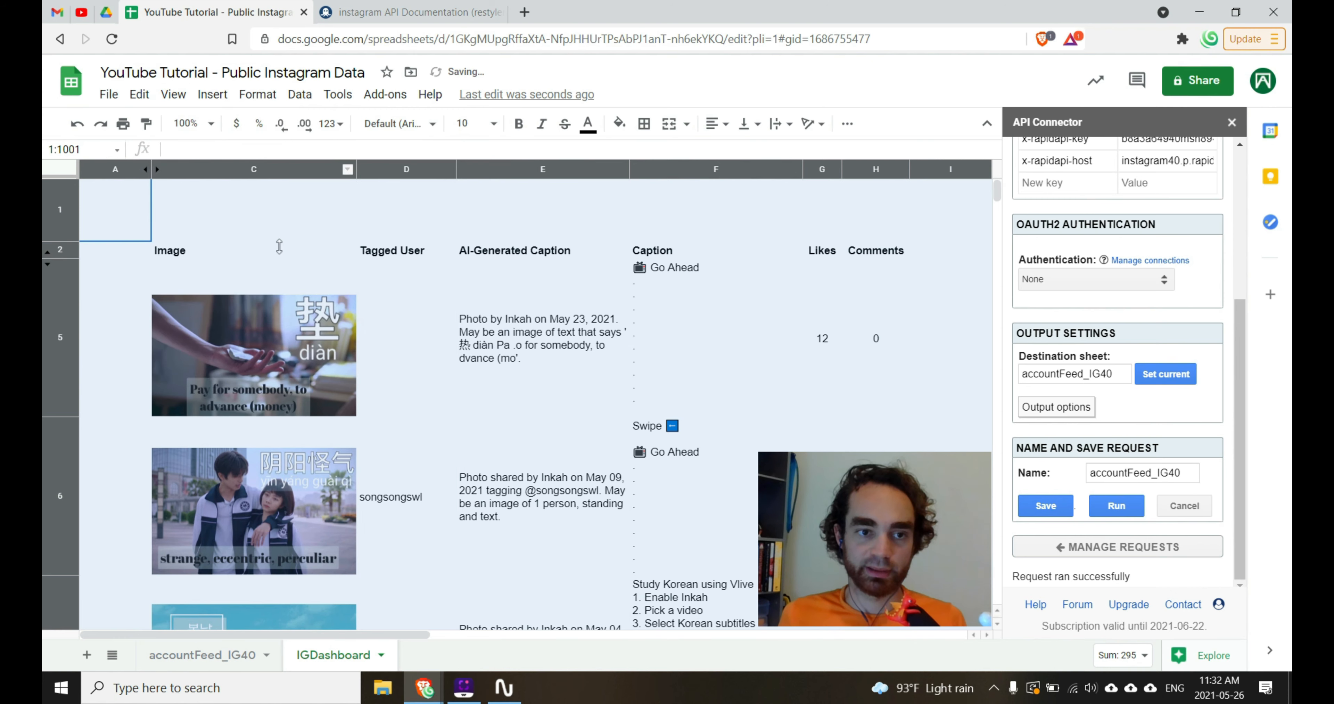
Apply an outer border to the header cells C2:H2 and all borders to the whole table C2:H16.
drag(277, 246, 875, 251)
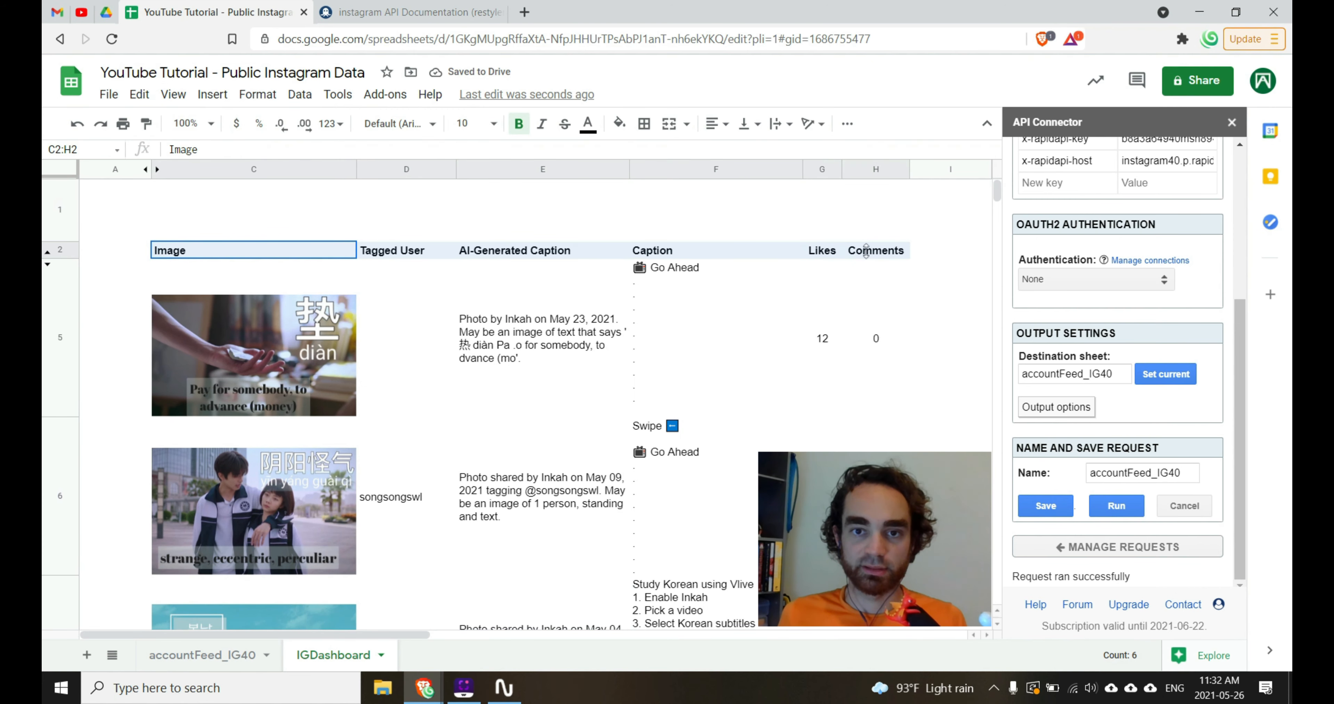
click(643, 123)
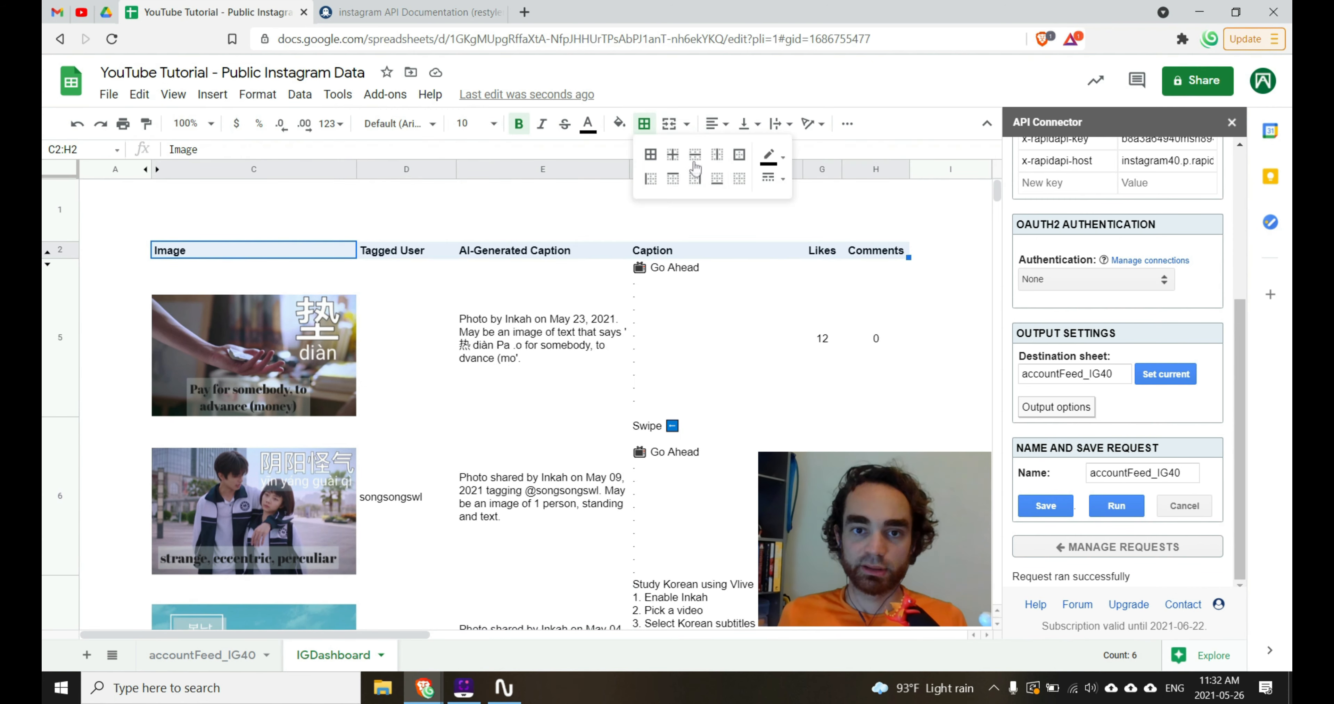
click(739, 154)
click(262, 295)
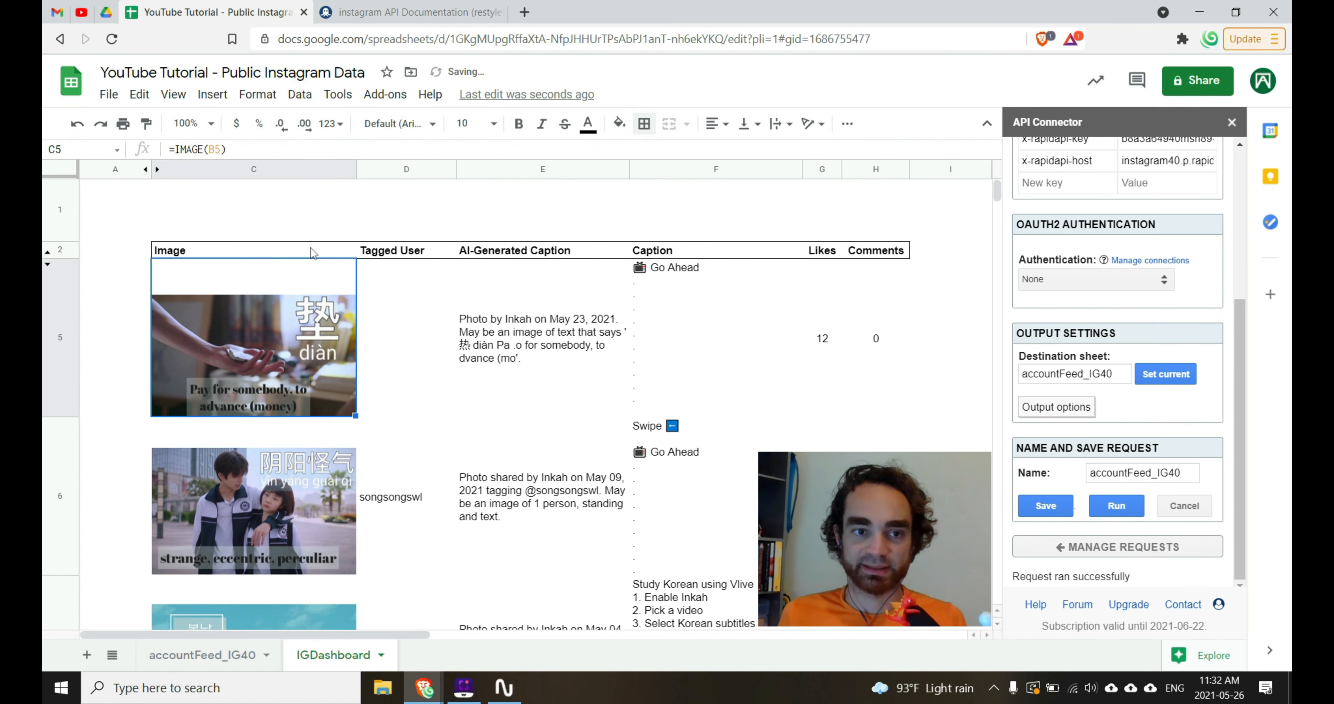
key(ctrl+a)
click(644, 124)
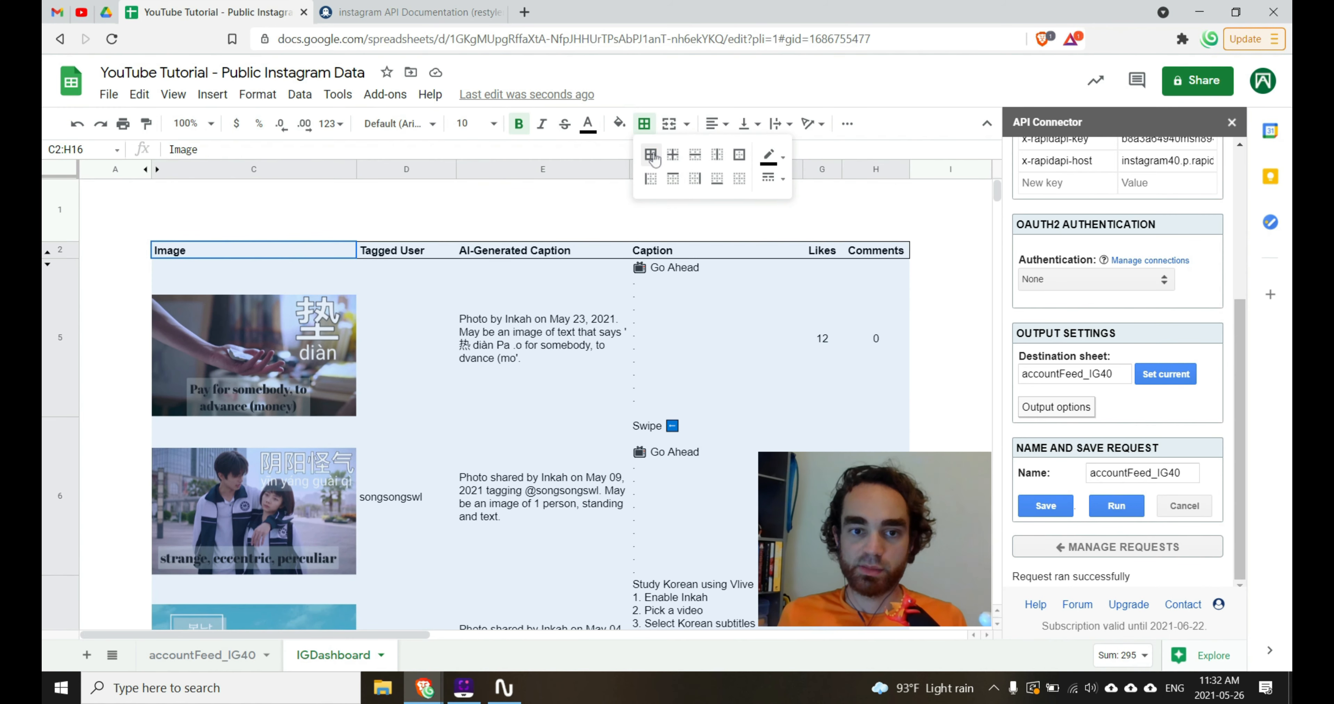
click(650, 155)
Delete the unused columns I to Z of IGDashboard, and insert one blank column after the Comments column.
click(918, 203)
click(944, 176)
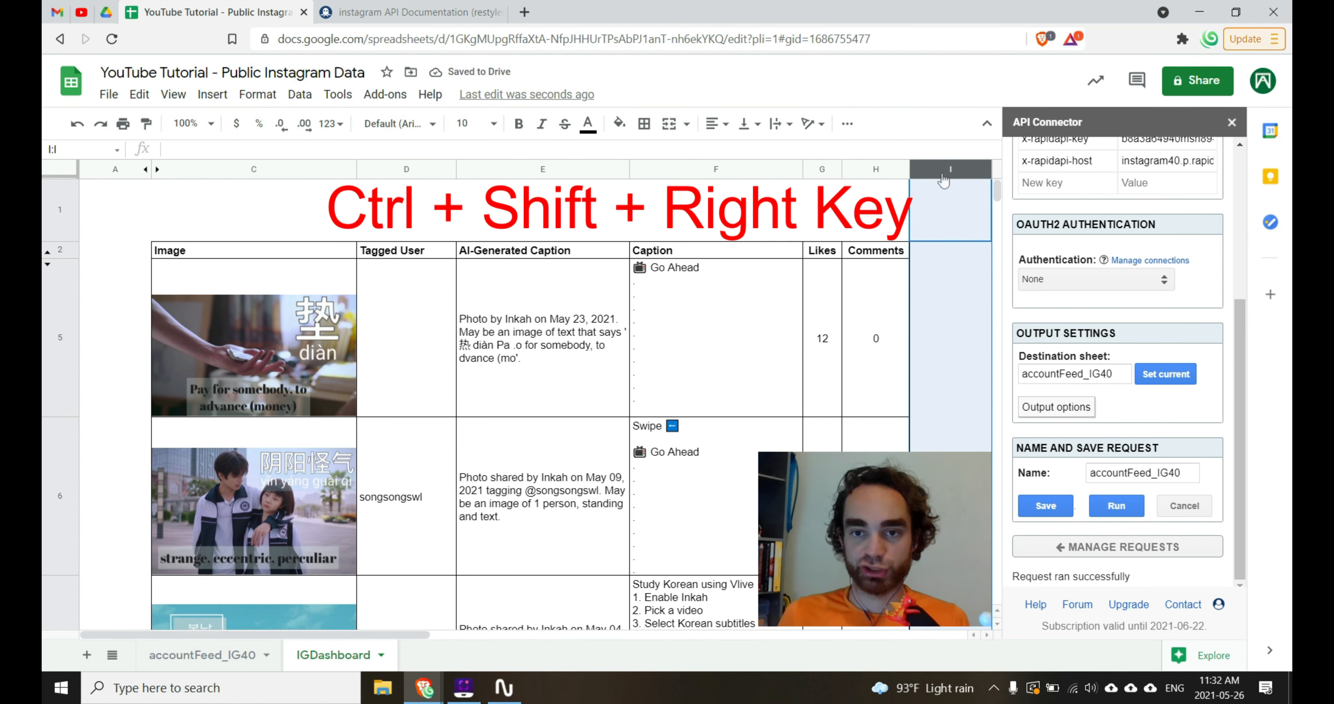
key(ctrl+shift+Right)
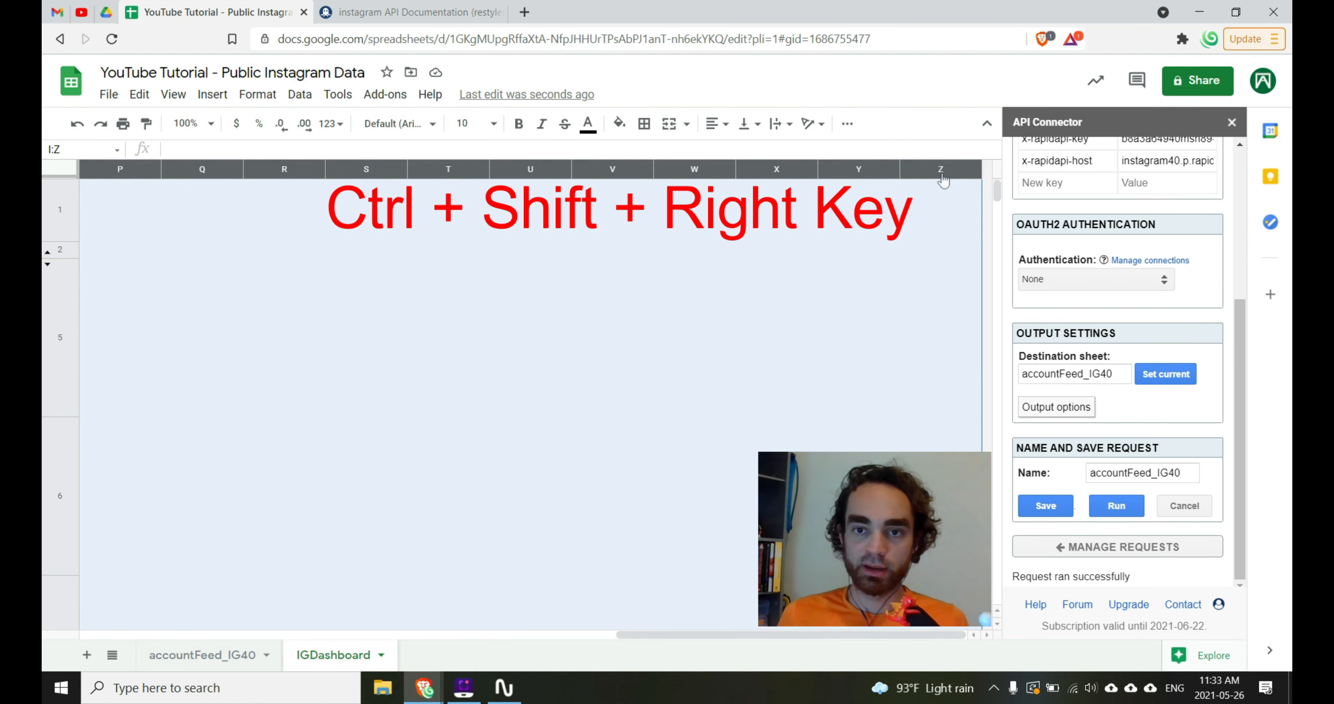
right_click(928, 181)
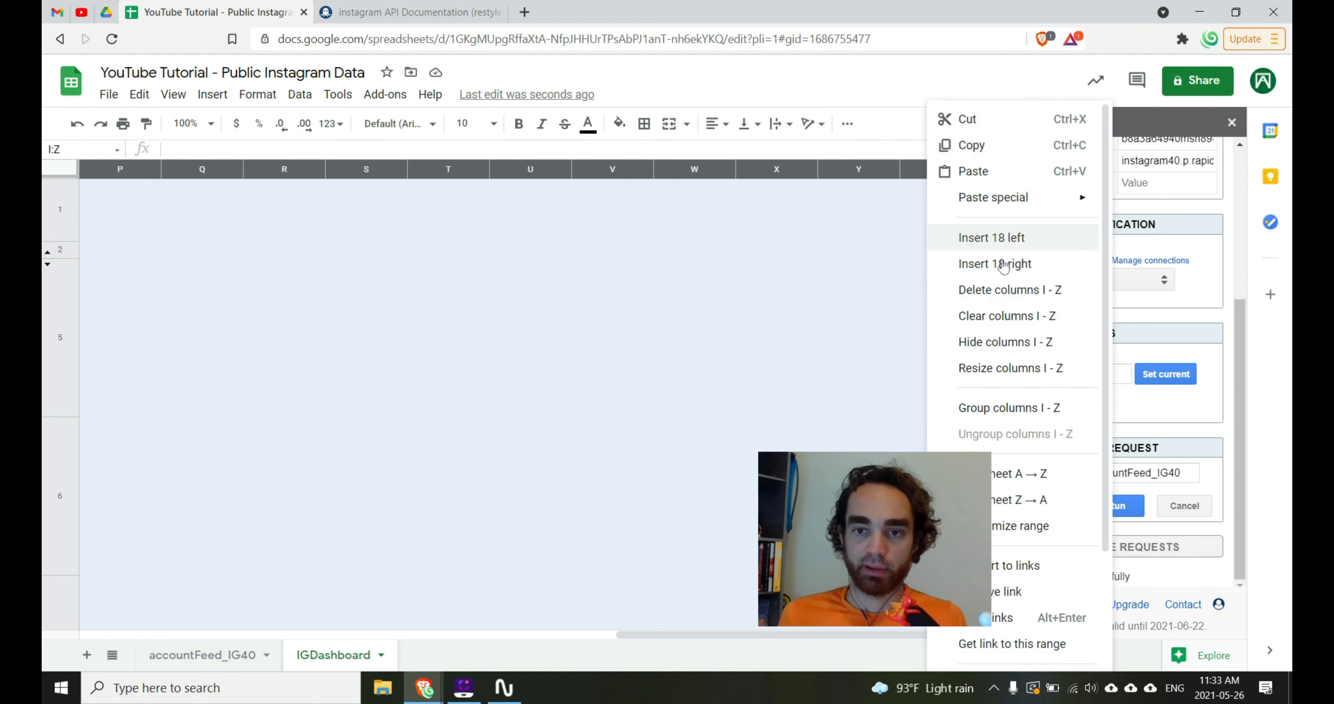
click(950, 289)
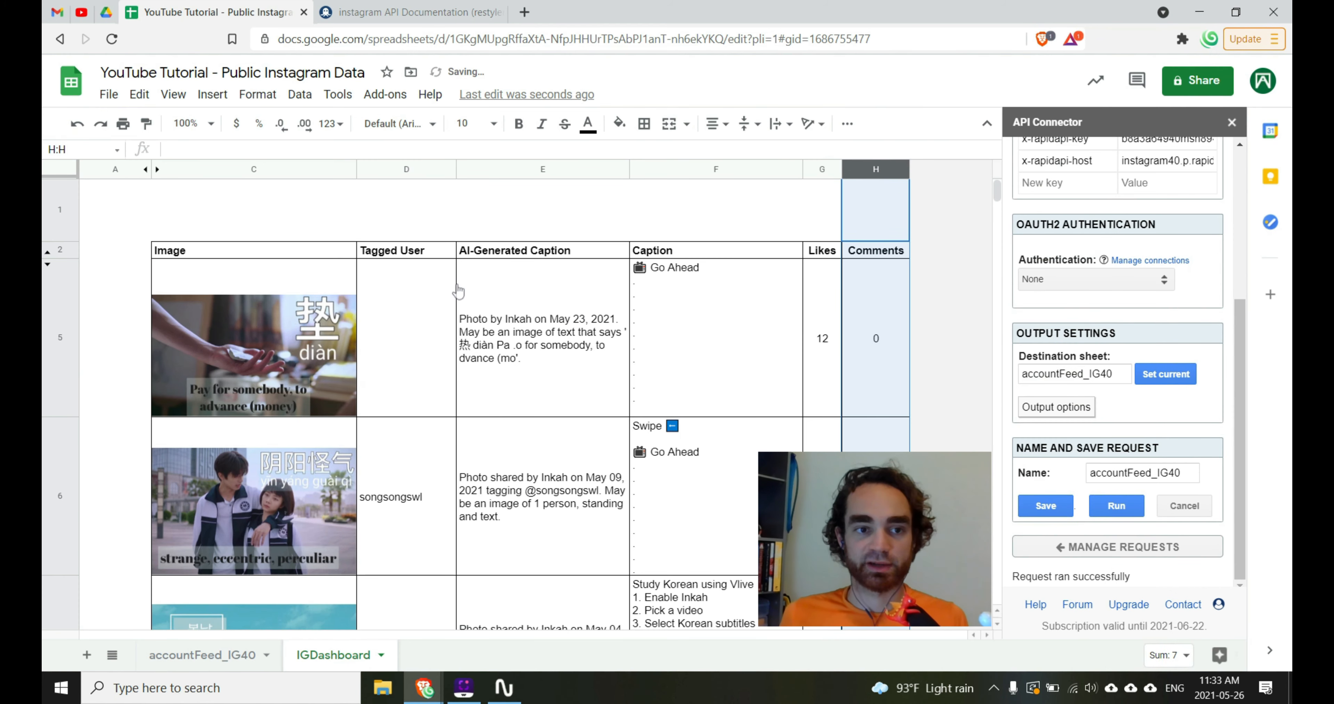
Delete the empty rows 17 to 1001 below the table.
scroll(466, 363, down, 10)
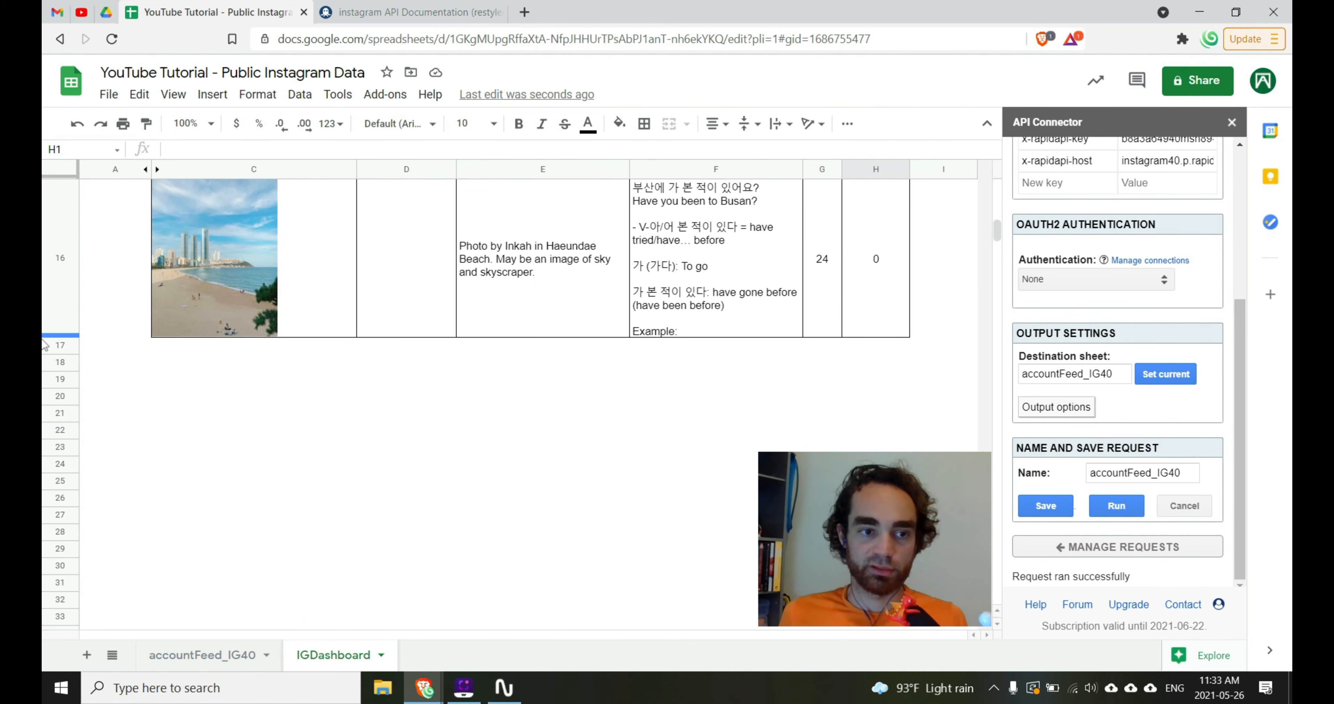
click(60, 347)
key(ctrl+shift+Down)
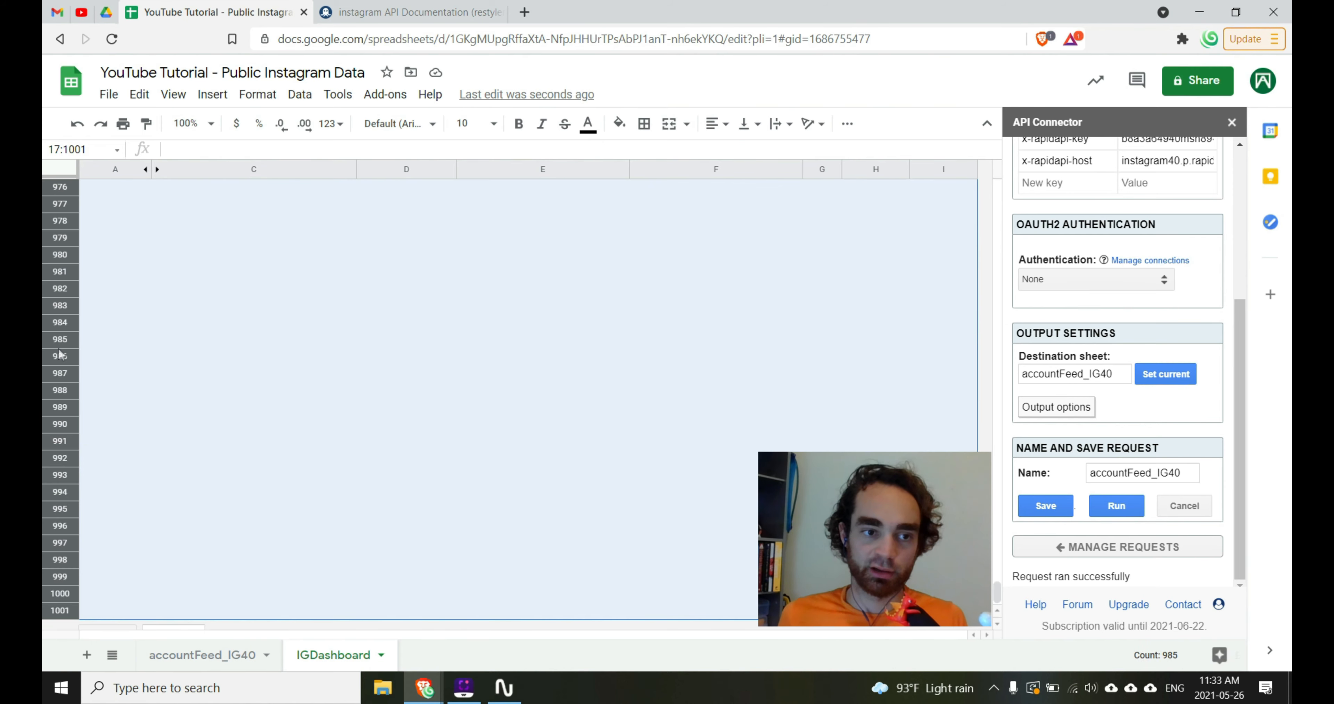
right_click(60, 354)
click(168, 315)
Insert two rows above the table header and enter the title "Instagram Account Dashboard" in C2, bold at size 18.
scroll(226, 372, up, 15)
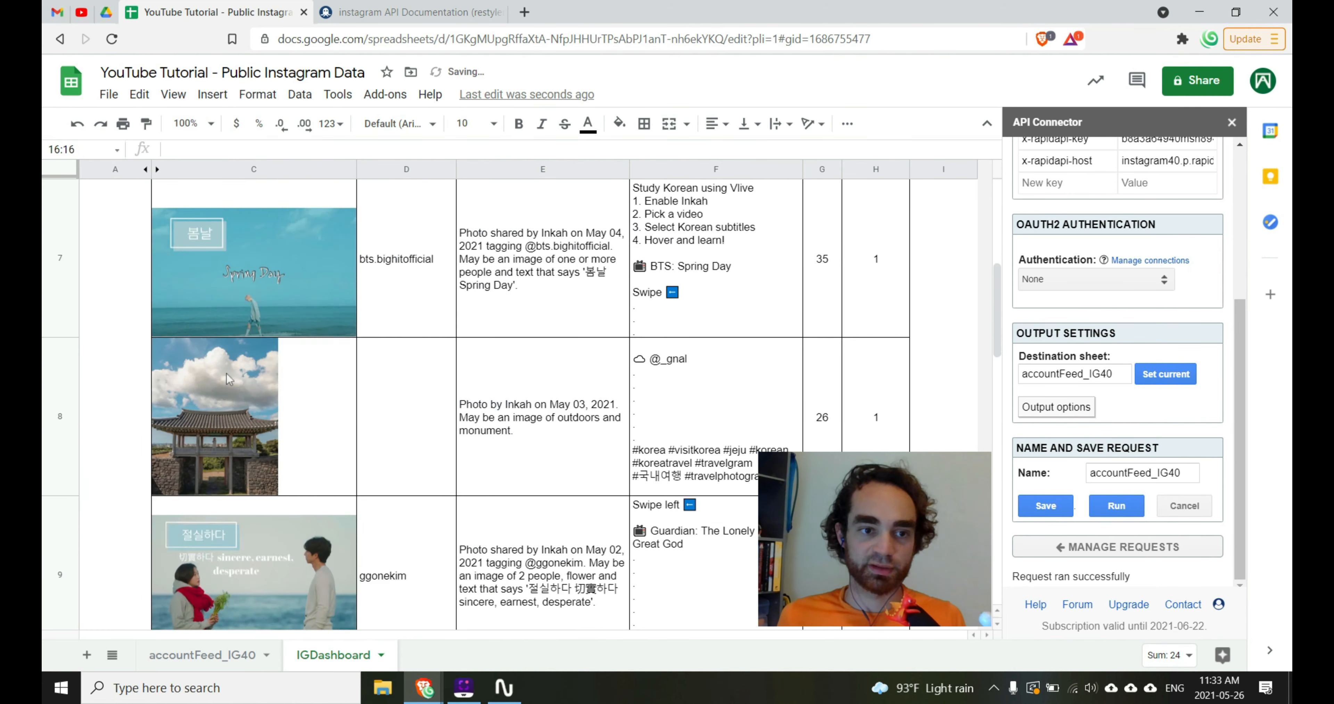
right_click(60, 223)
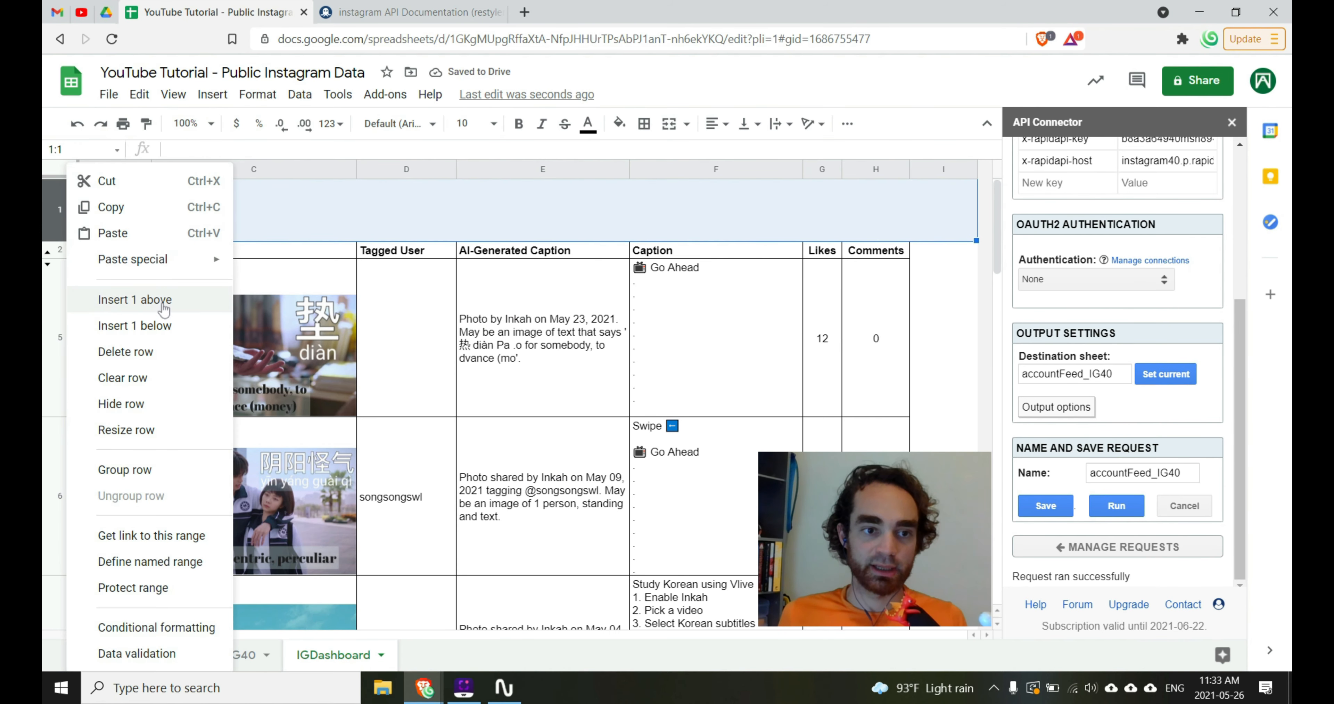
click(150, 299)
right_click(53, 266)
click(126, 297)
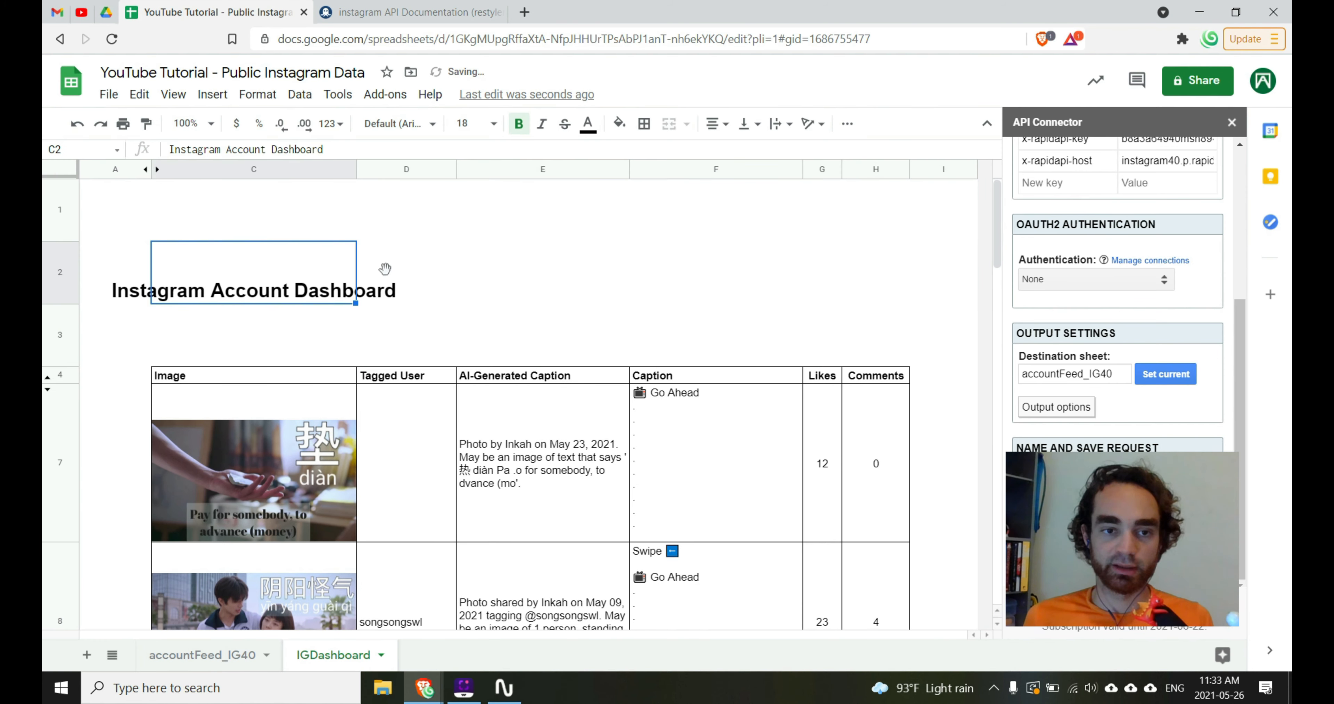
Merge the title across cells C2:E2 and align it vertically to the middle.
drag(330, 268, 595, 243)
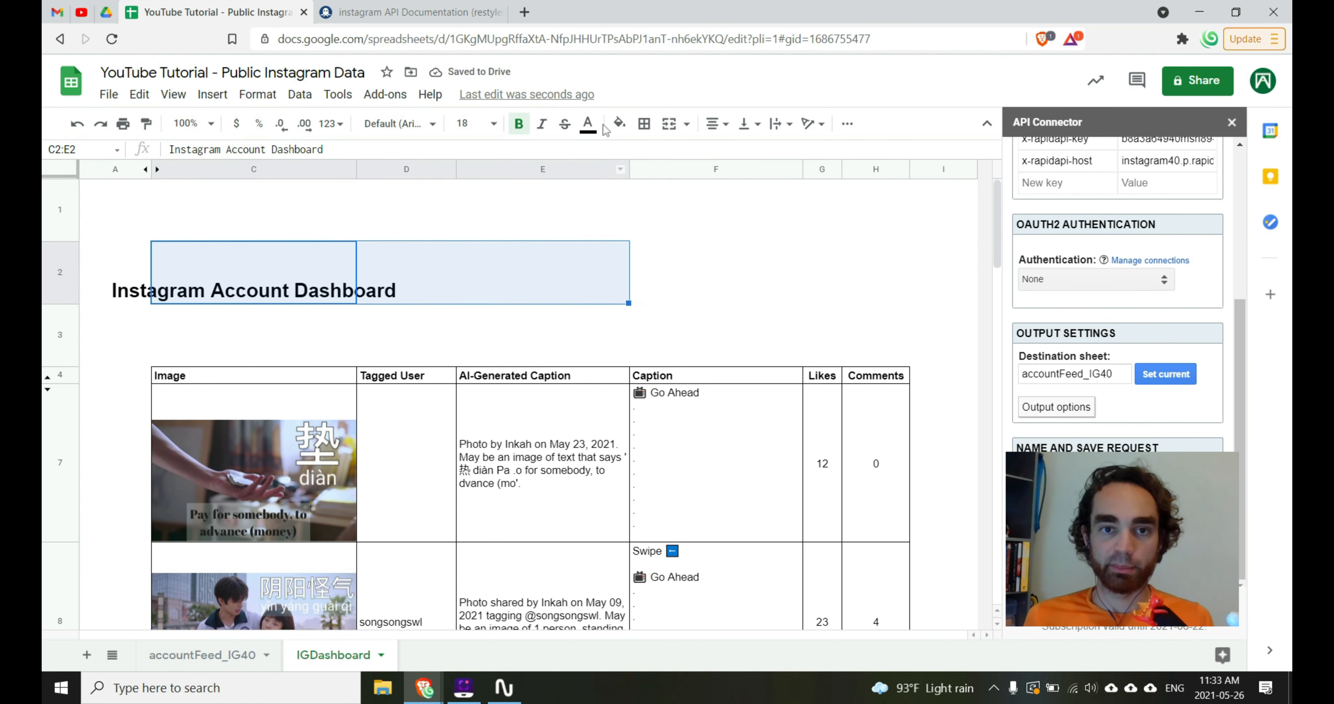
click(669, 124)
click(746, 123)
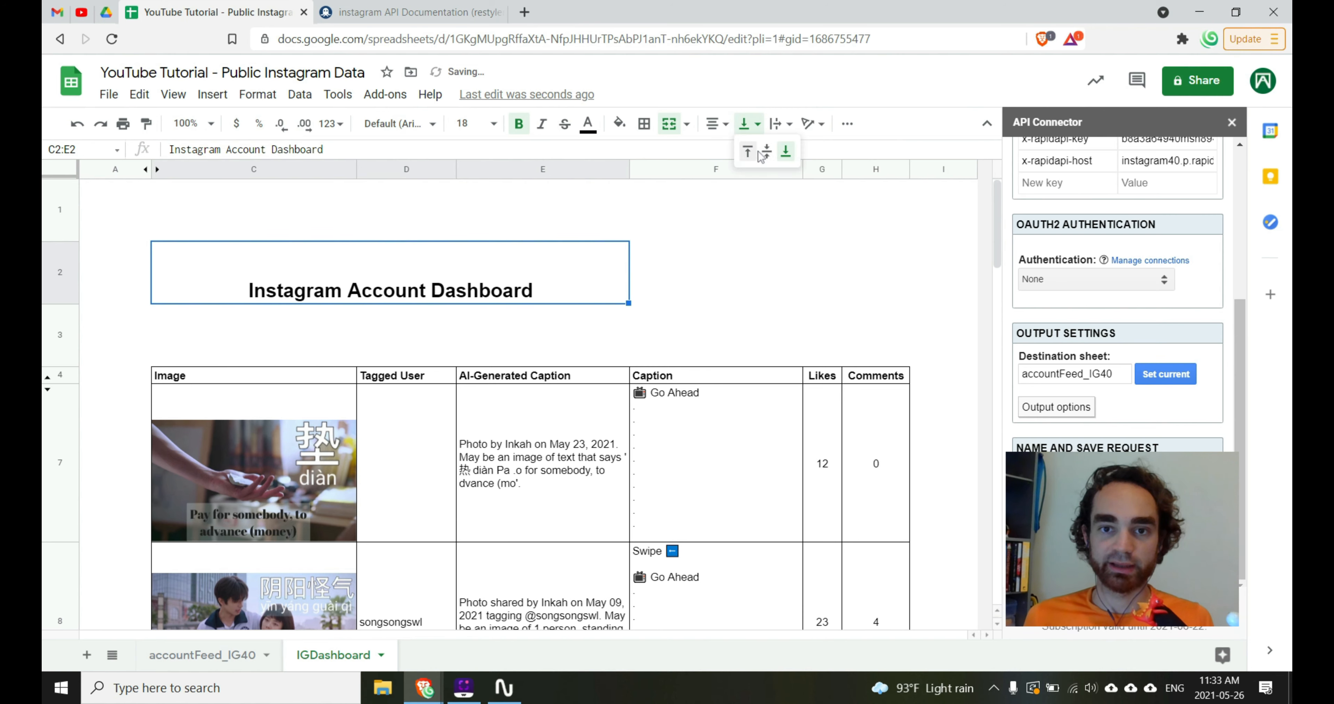
click(767, 151)
click(719, 298)
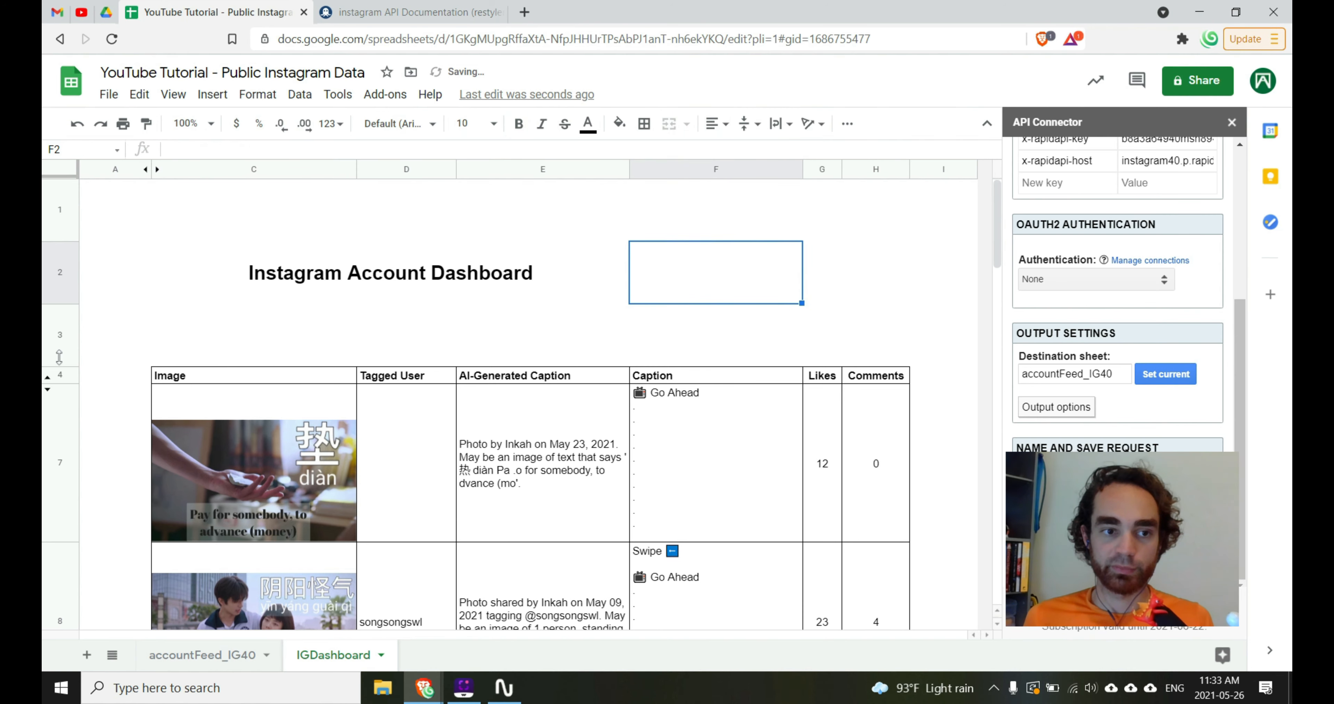
Reduce the heights of the blank rows 3 and 1 around the dashboard title.
drag(59, 365, 59, 330)
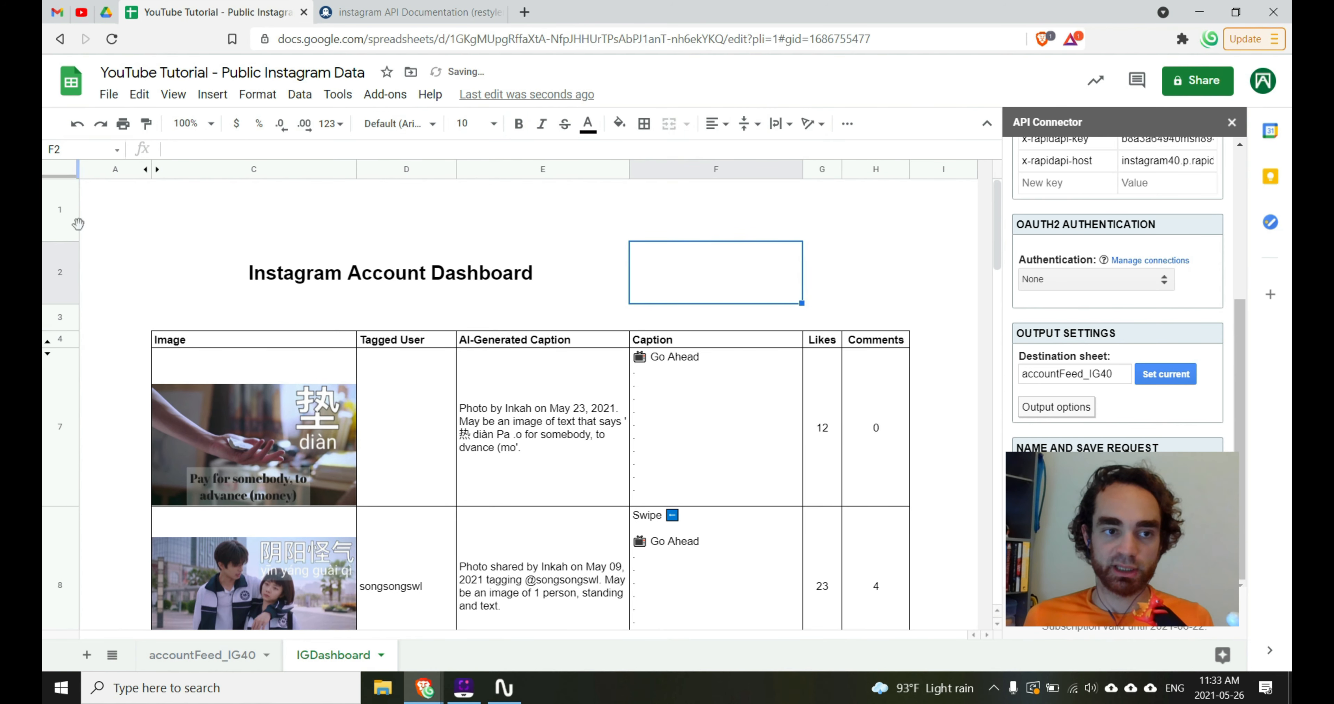
drag(58, 240, 59, 199)
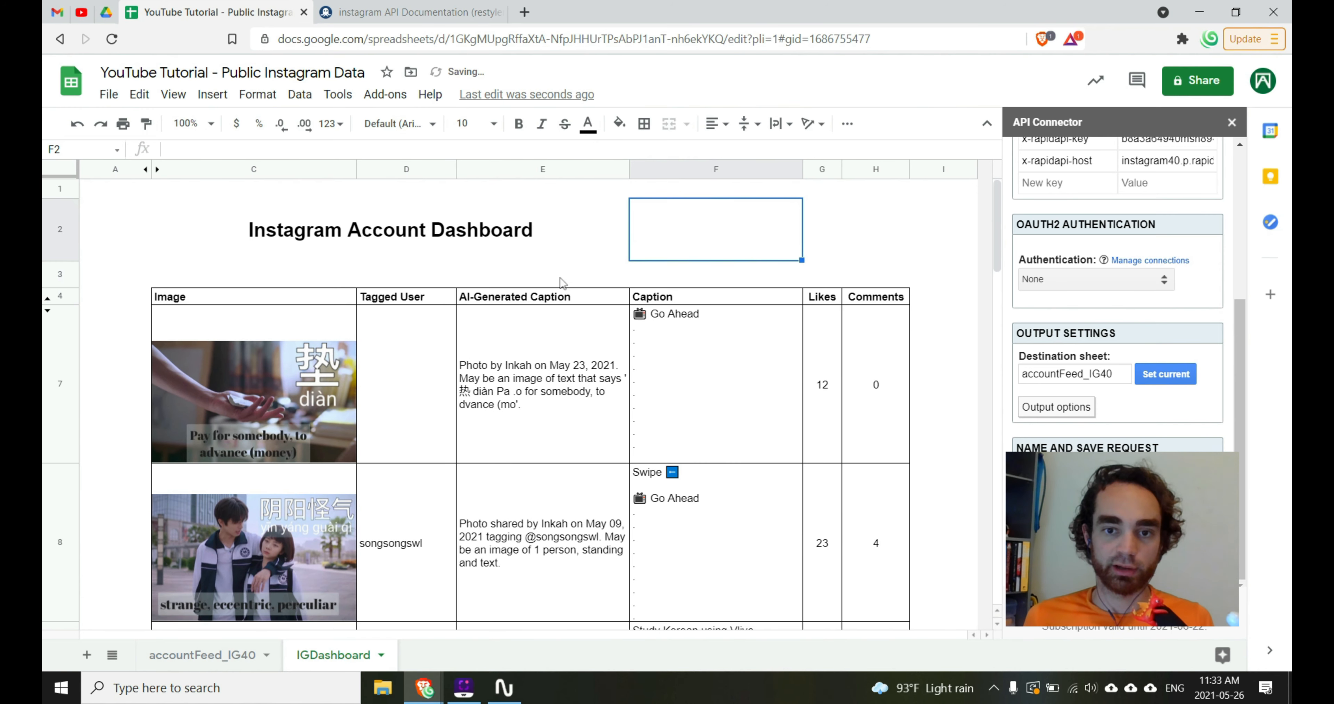
click(914, 217)
click(643, 238)
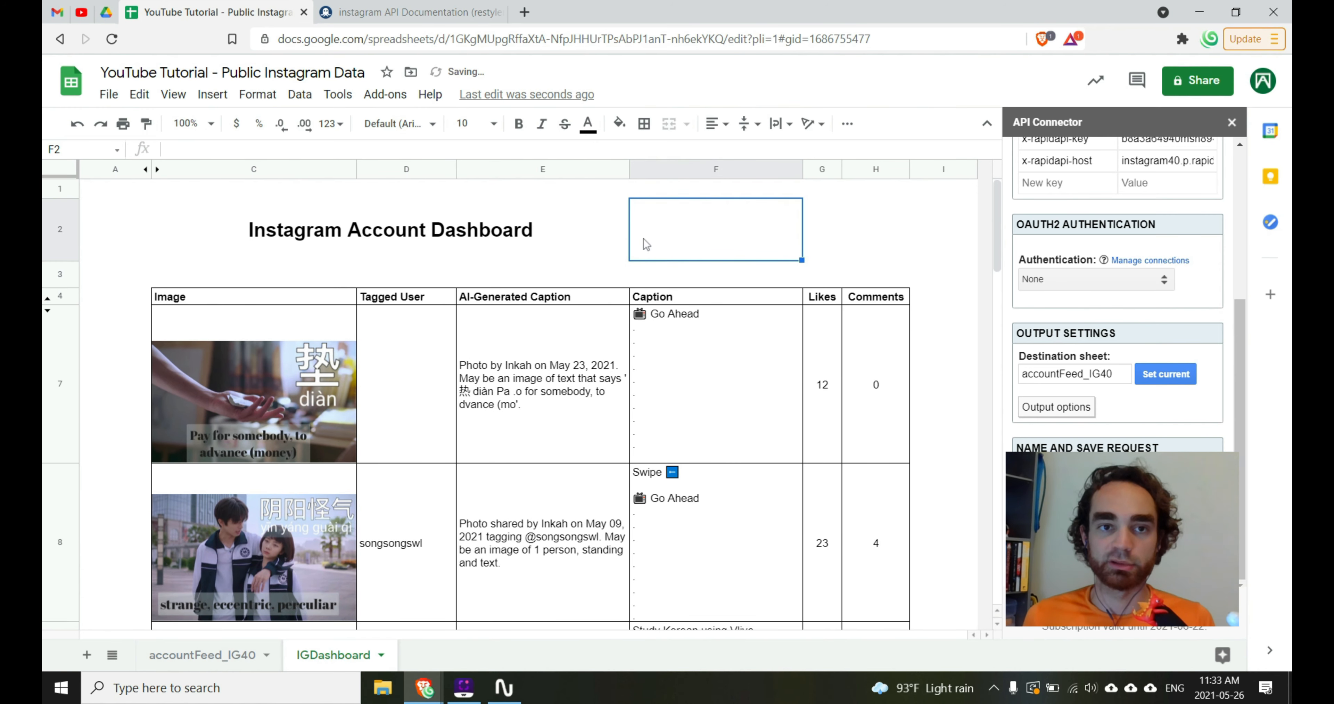
scroll(643, 238, down, 15)
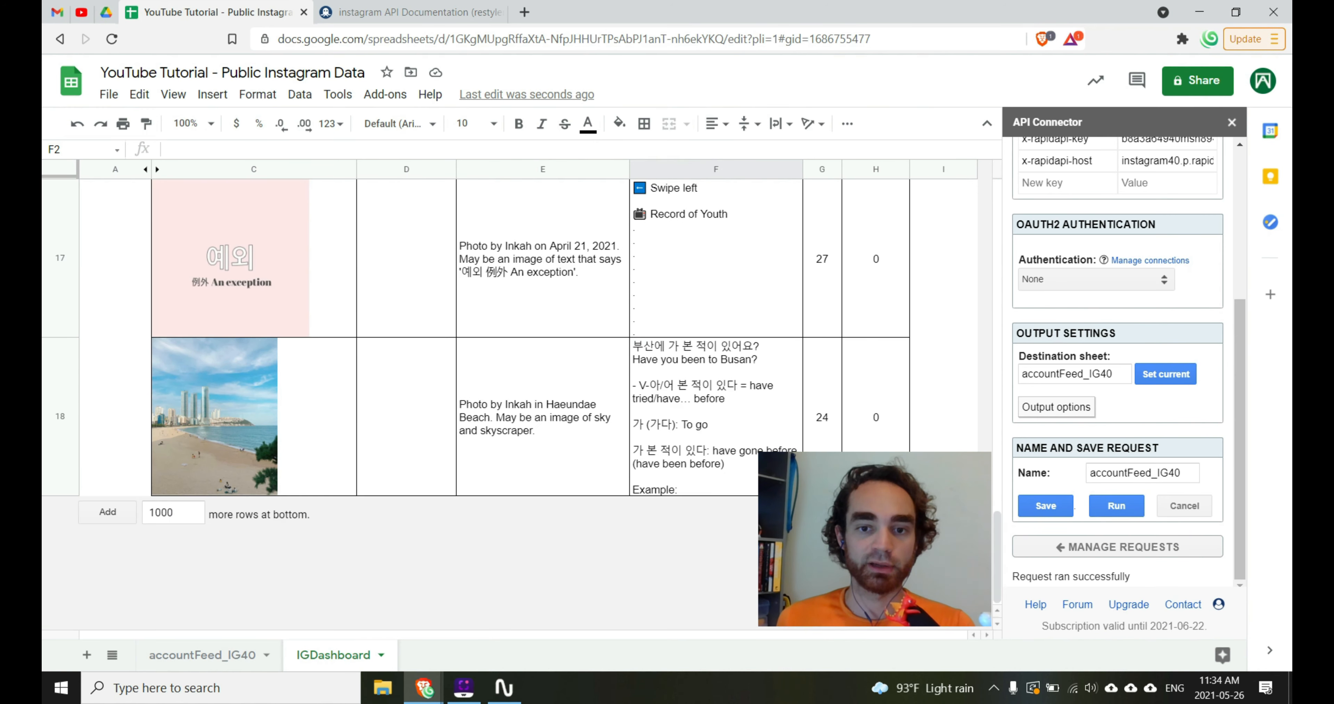
scroll(518, 404, up, 15)
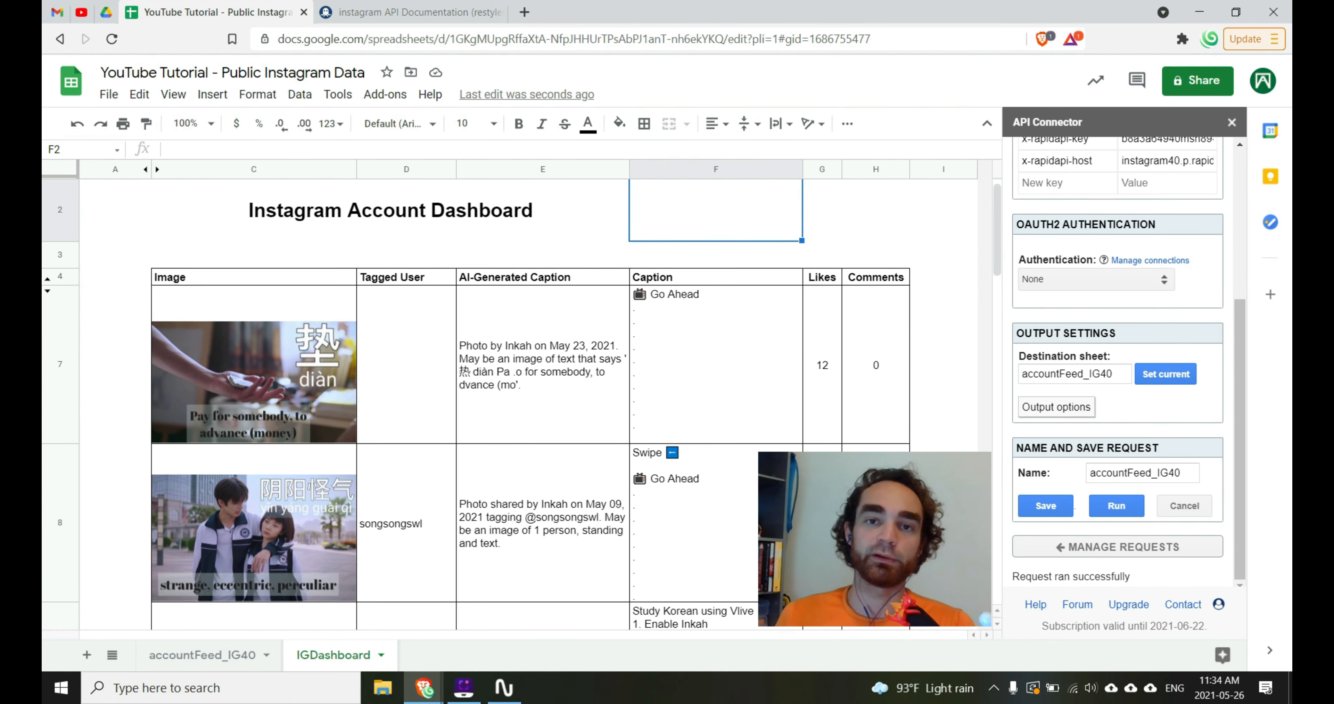